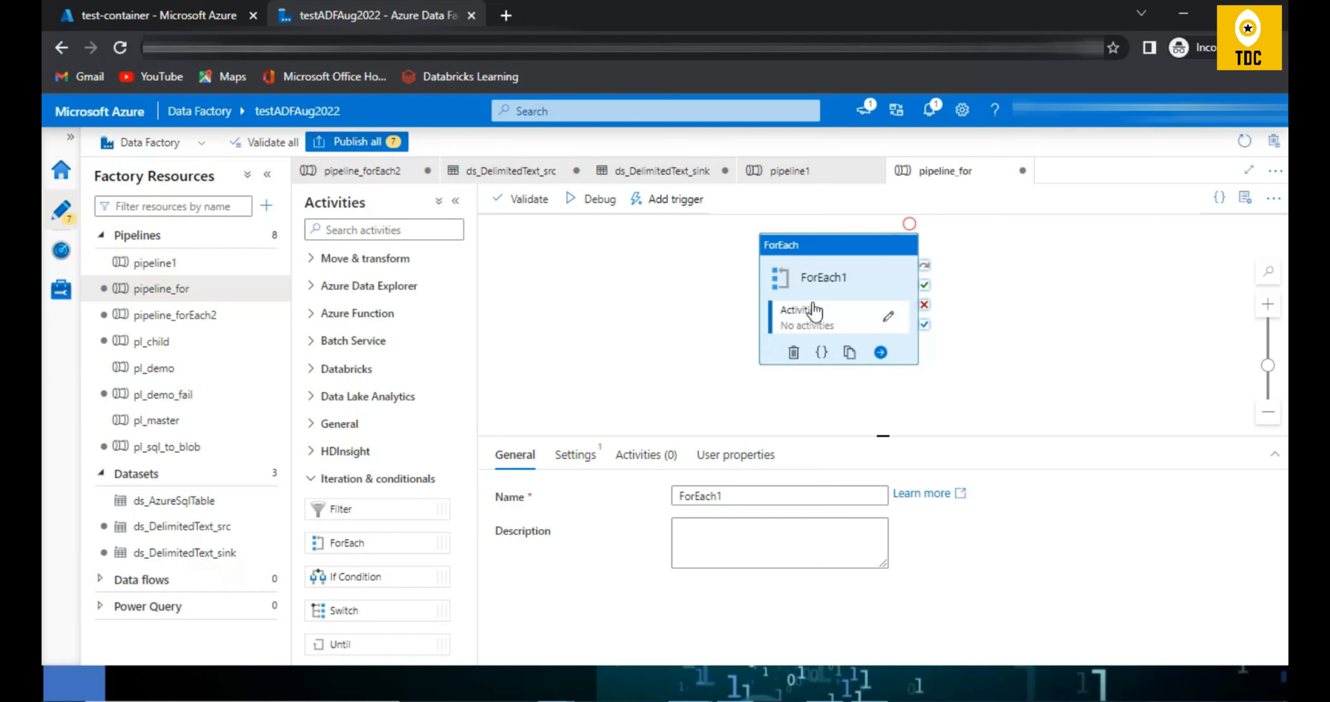
Step: Try switching ForEach1's Sequential option on and off, and try a batch count of 10
{"action": "left_click", "coordinate": [576, 455]}
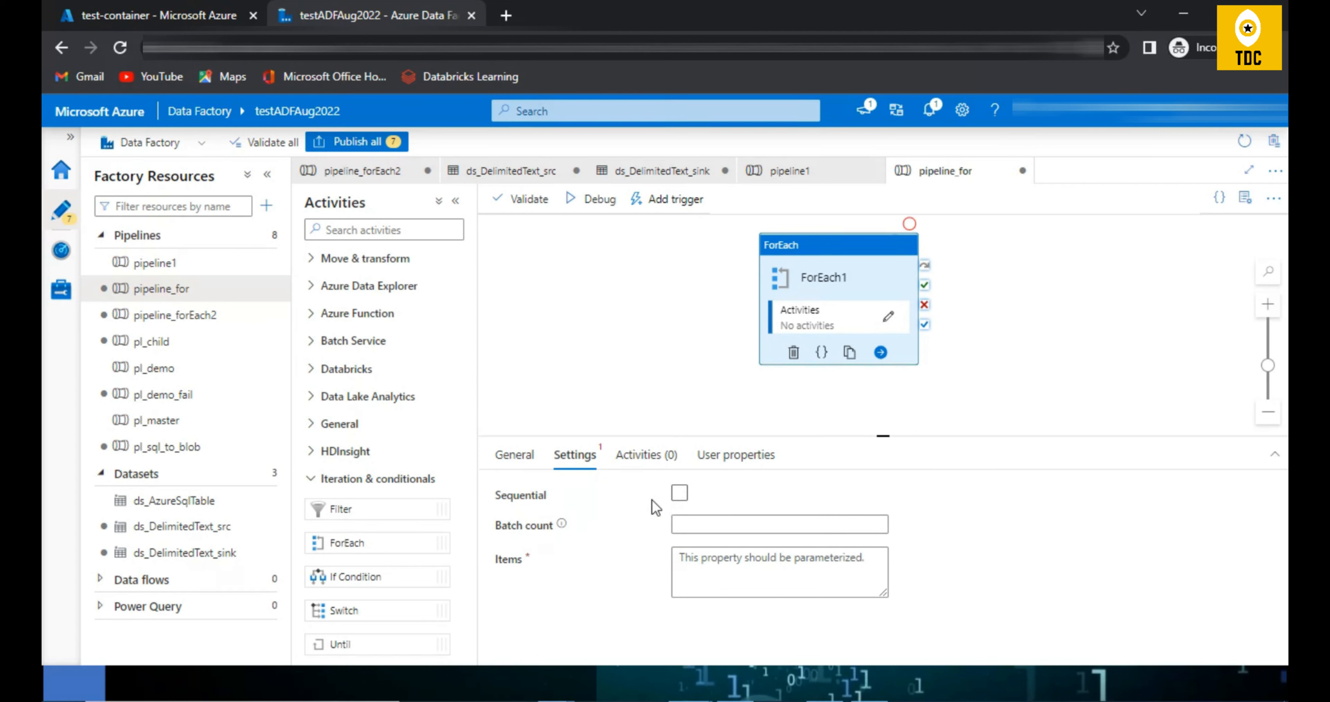
{"action": "left_click", "coordinate": [690, 494]}
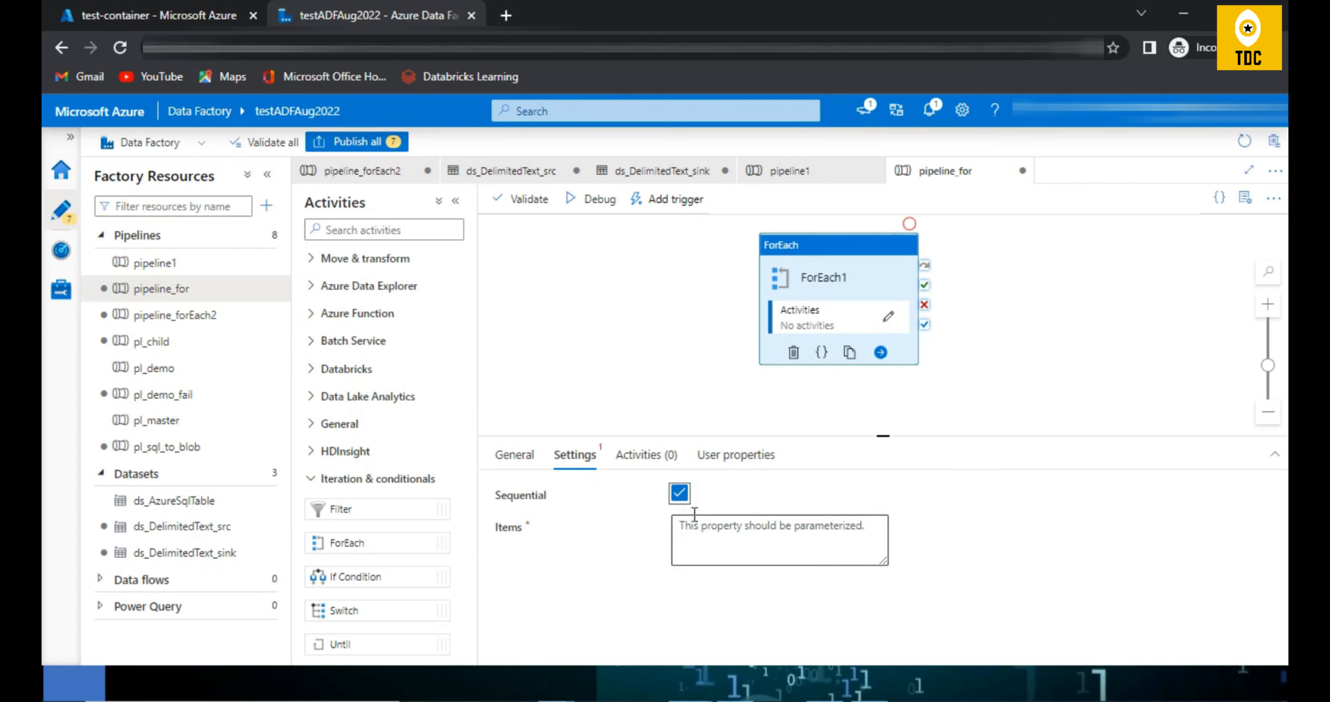
{"action": "left_click", "coordinate": [680, 494]}
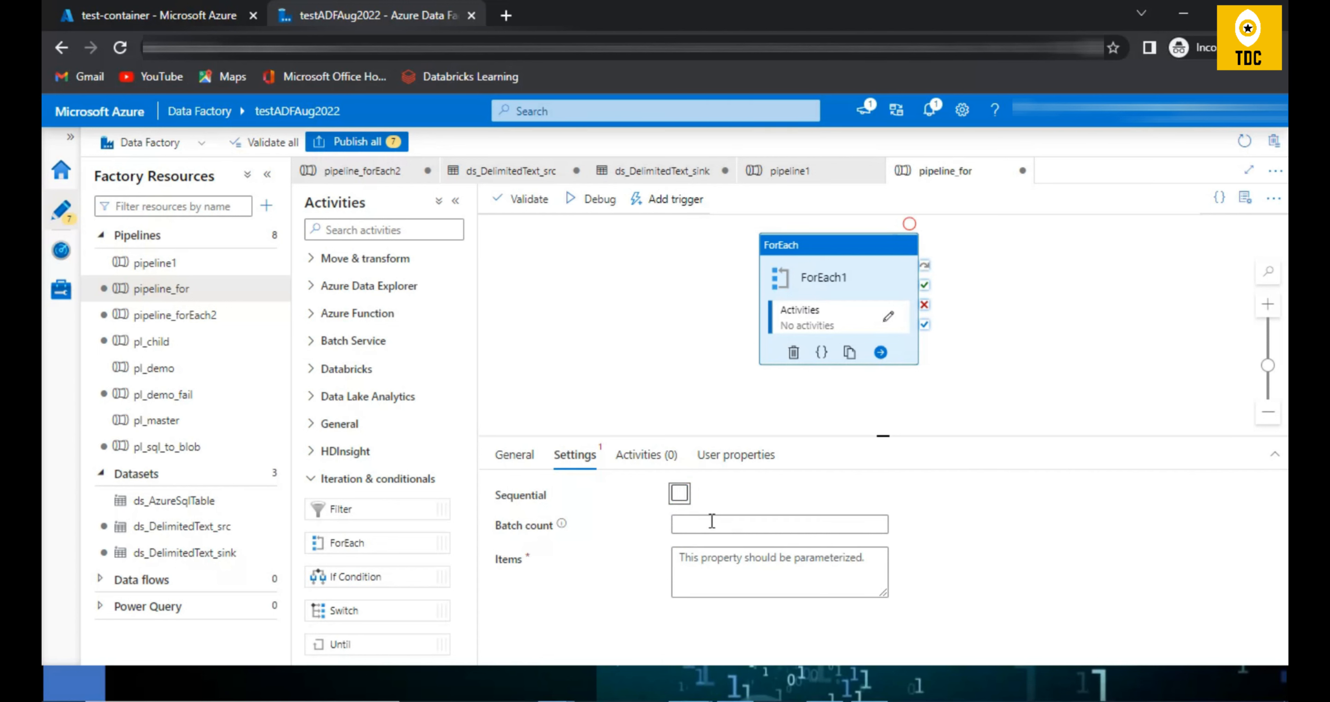
{"action": "left_click", "coordinate": [683, 498]}
{"action": "left_click", "coordinate": [682, 498]}
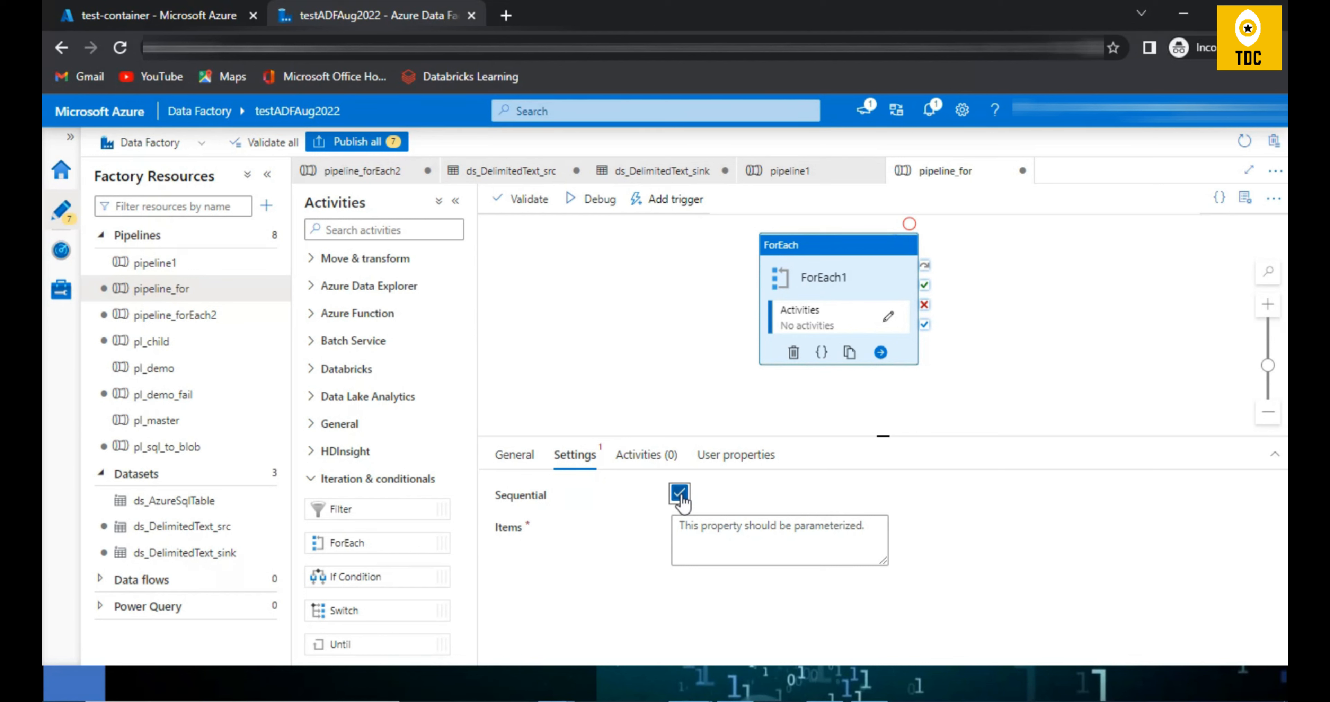
{"action": "left_click", "coordinate": [680, 497]}
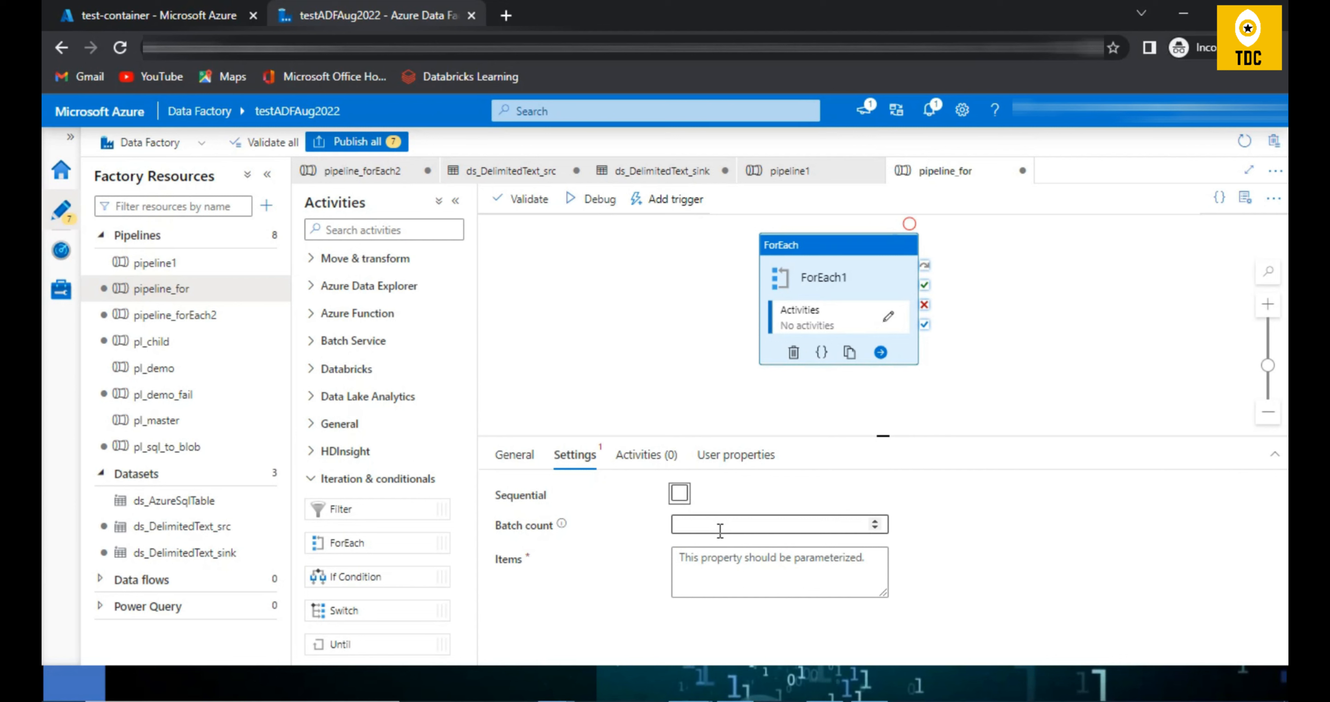
{"action": "left_click", "coordinate": [720, 532]}
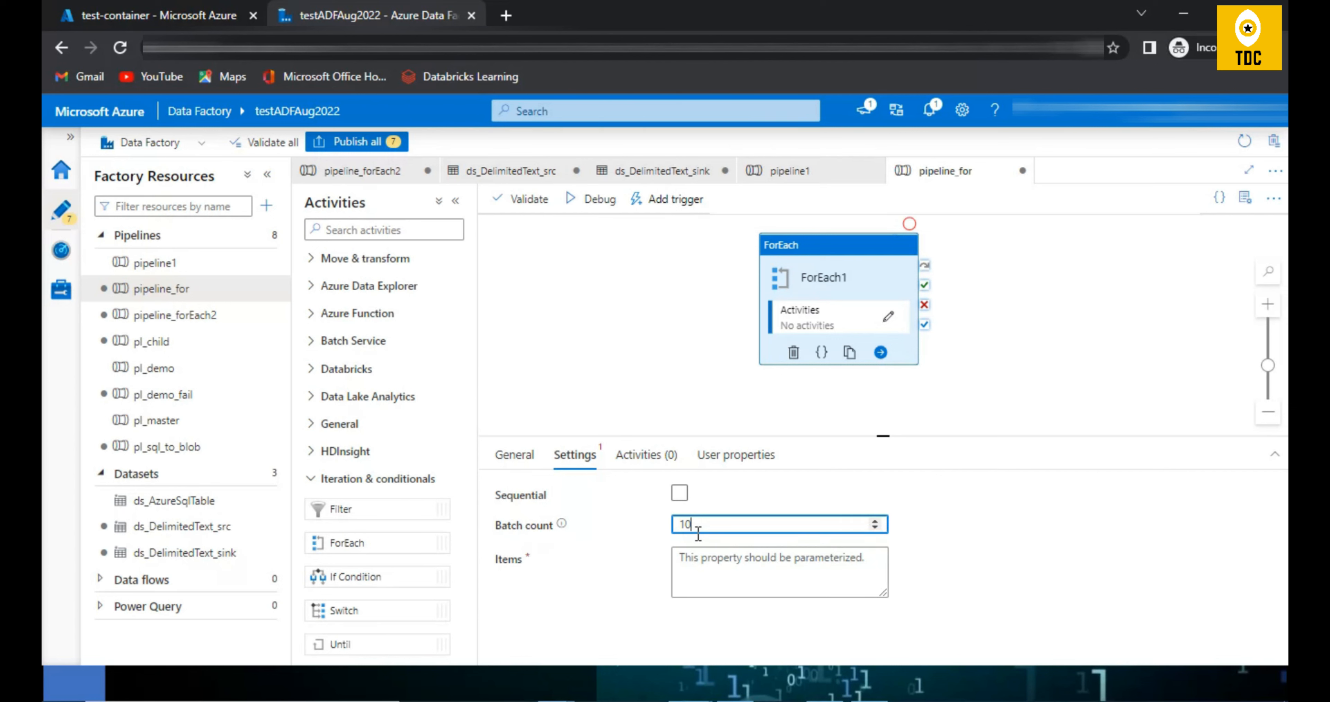
{"action": "double_click", "coordinate": [707, 522]}
Step: Enable Sequential execution for ForEach1 and enter [1,2,3] as its Items
{"action": "left_click", "coordinate": [679, 490]}
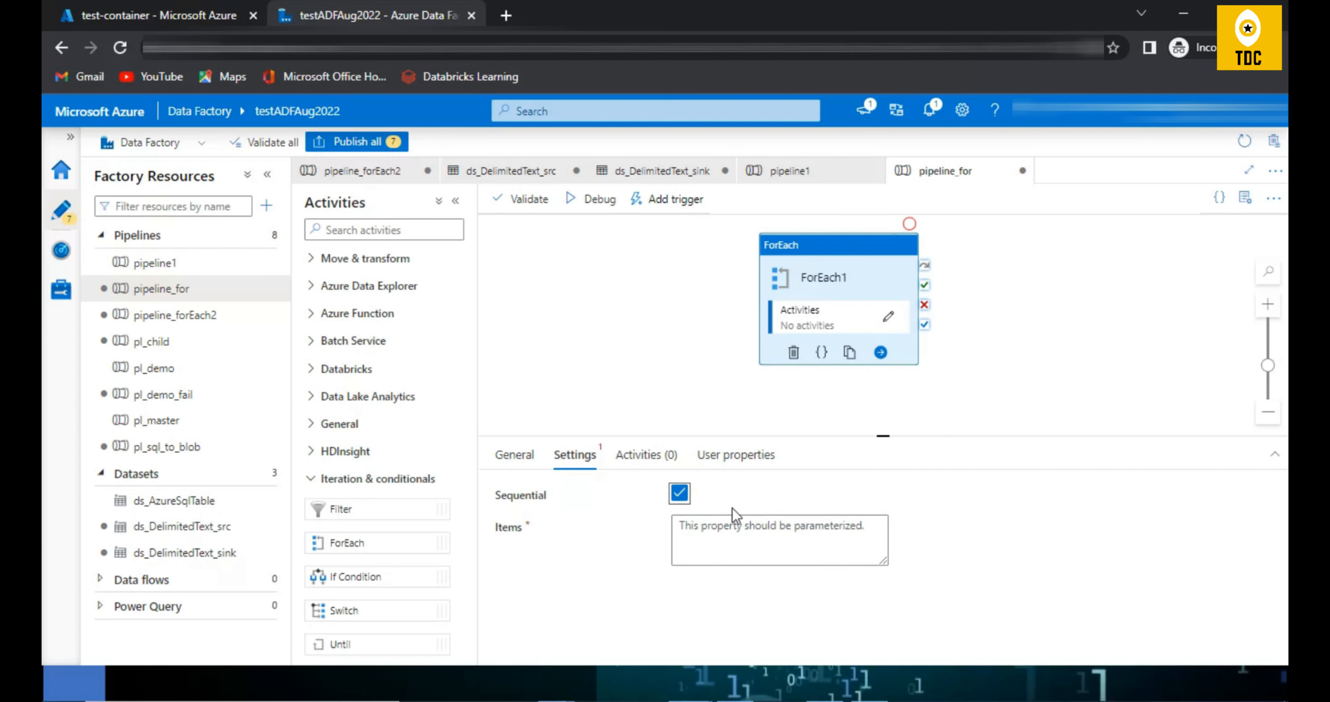
{"action": "left_click", "coordinate": [710, 537]}
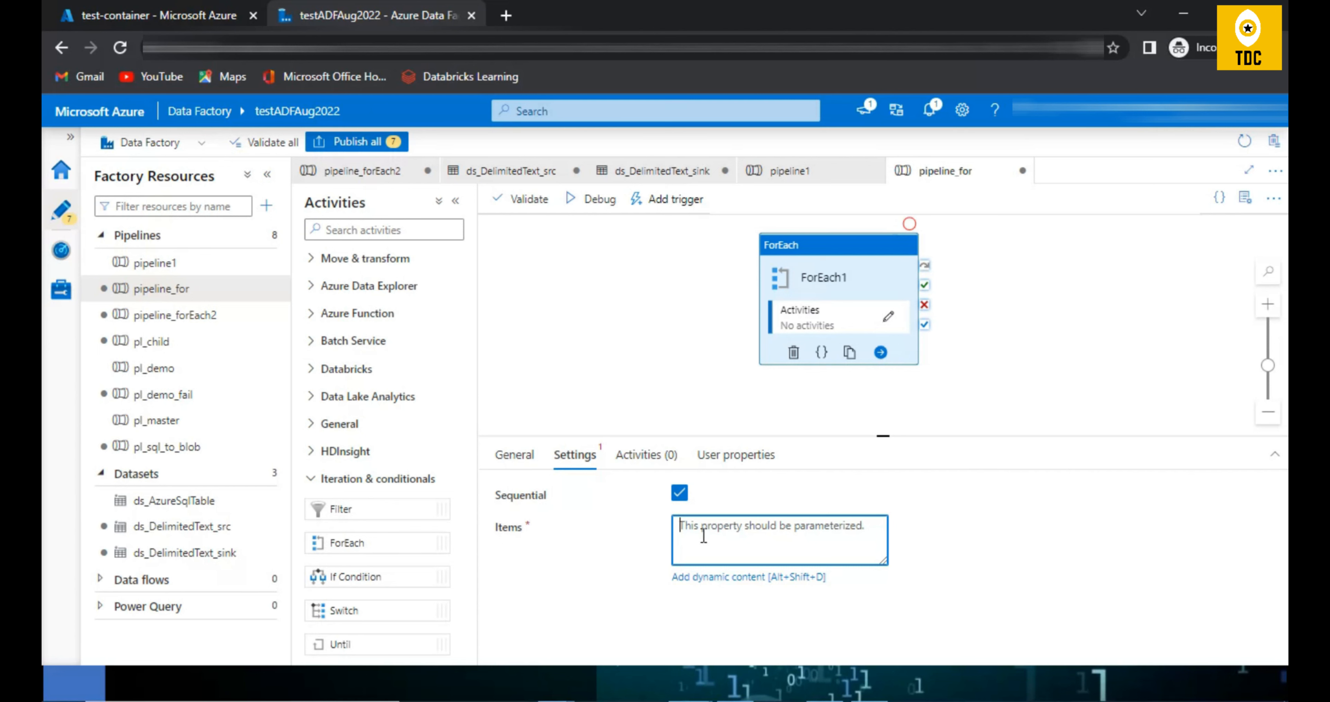
{"action": "type", "text": "[]"}
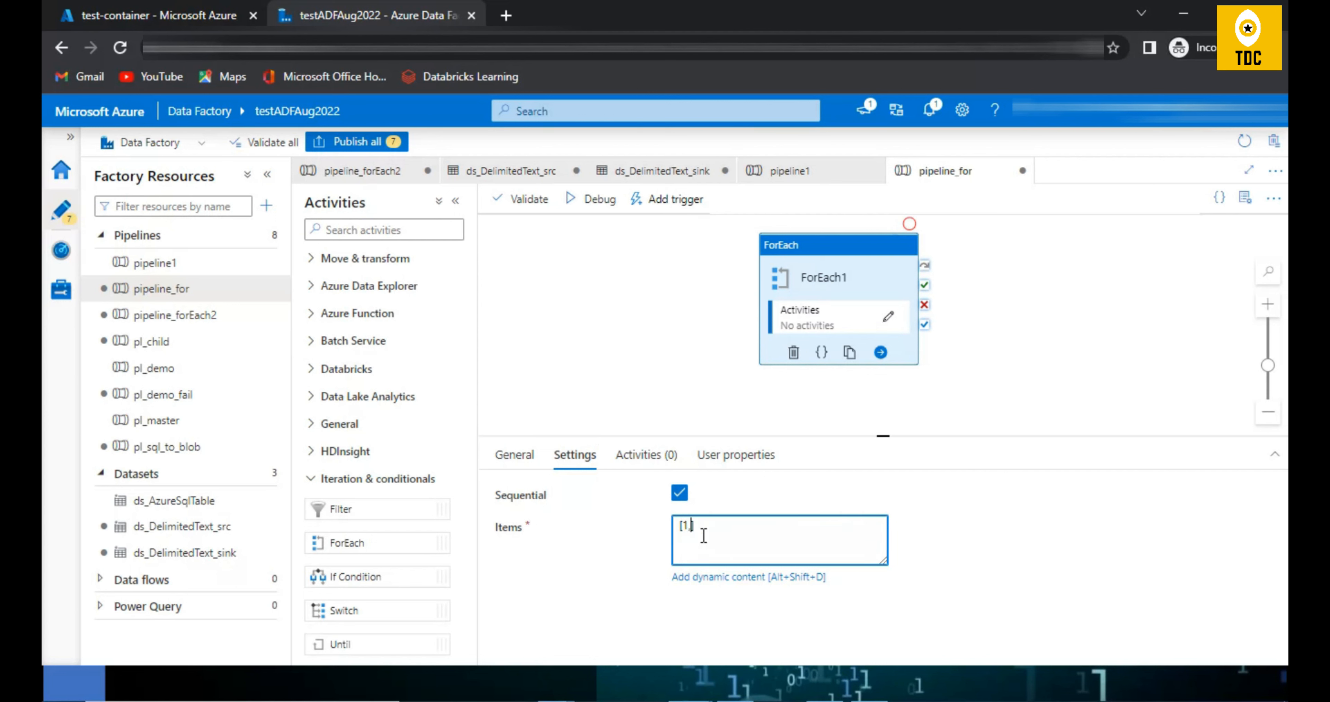
{"action": "left_click_drag", "start_coordinate": [780, 535], "coordinate": [653, 616]}
{"action": "left_click", "coordinate": [823, 553]}
Step: Search the activities for "set" and add a Set variable activity inside ForEach1, checking its variable choices
{"action": "left_click", "coordinate": [371, 229]}
{"action": "type", "text": "set"}
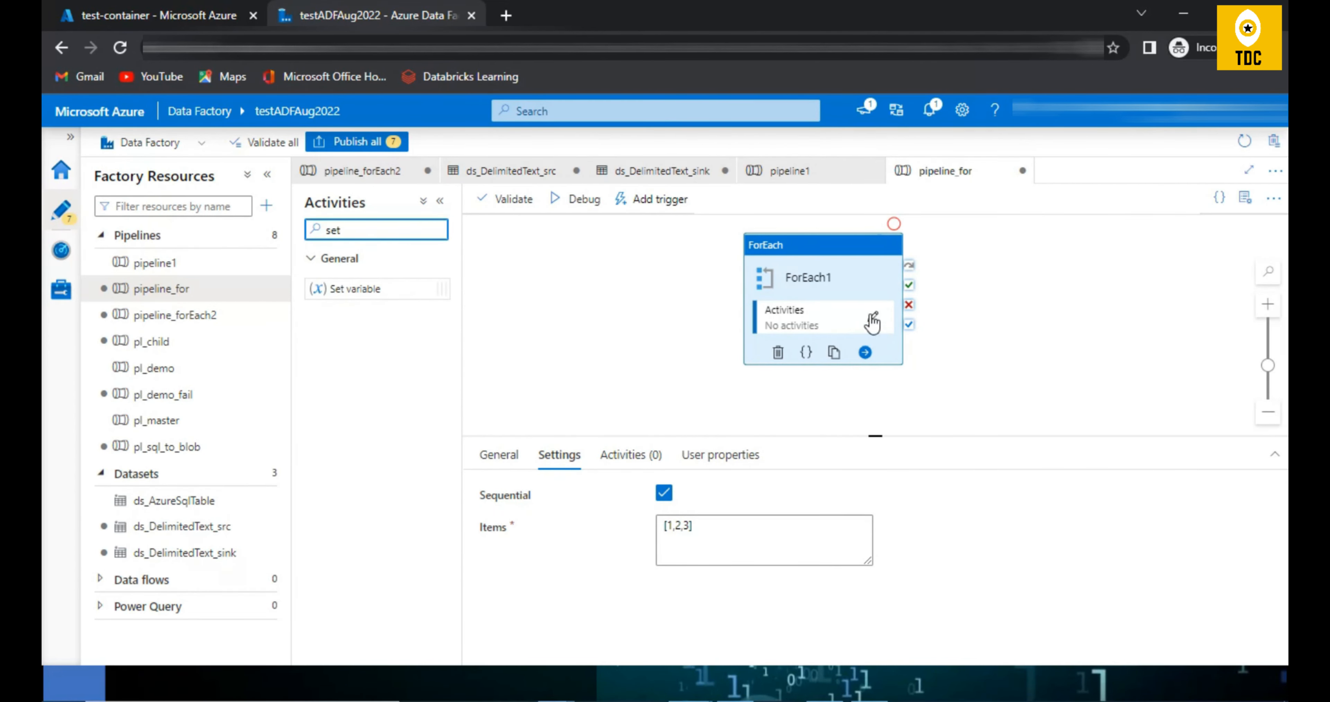
{"action": "left_click", "coordinate": [873, 321]}
{"action": "left_click_drag", "start_coordinate": [368, 287], "coordinate": [777, 304]}
{"action": "left_click", "coordinate": [578, 453]}
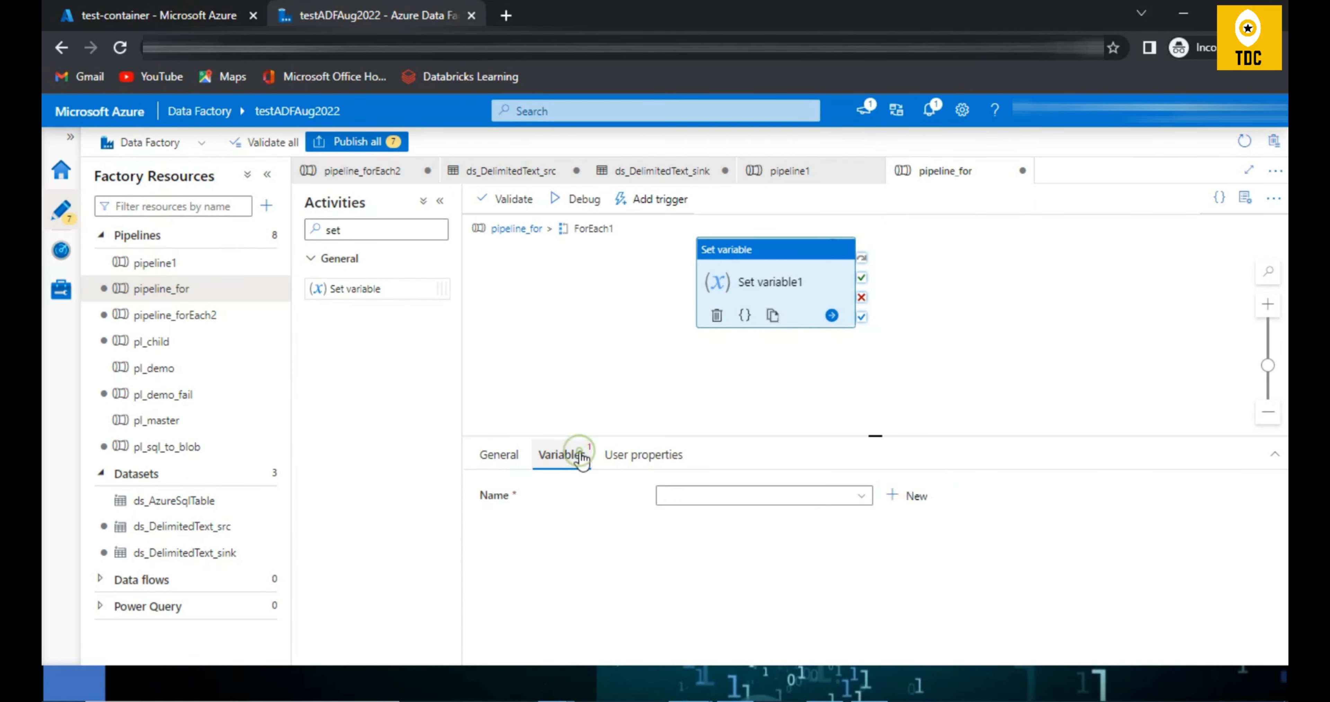
{"action": "left_click", "coordinate": [689, 498]}
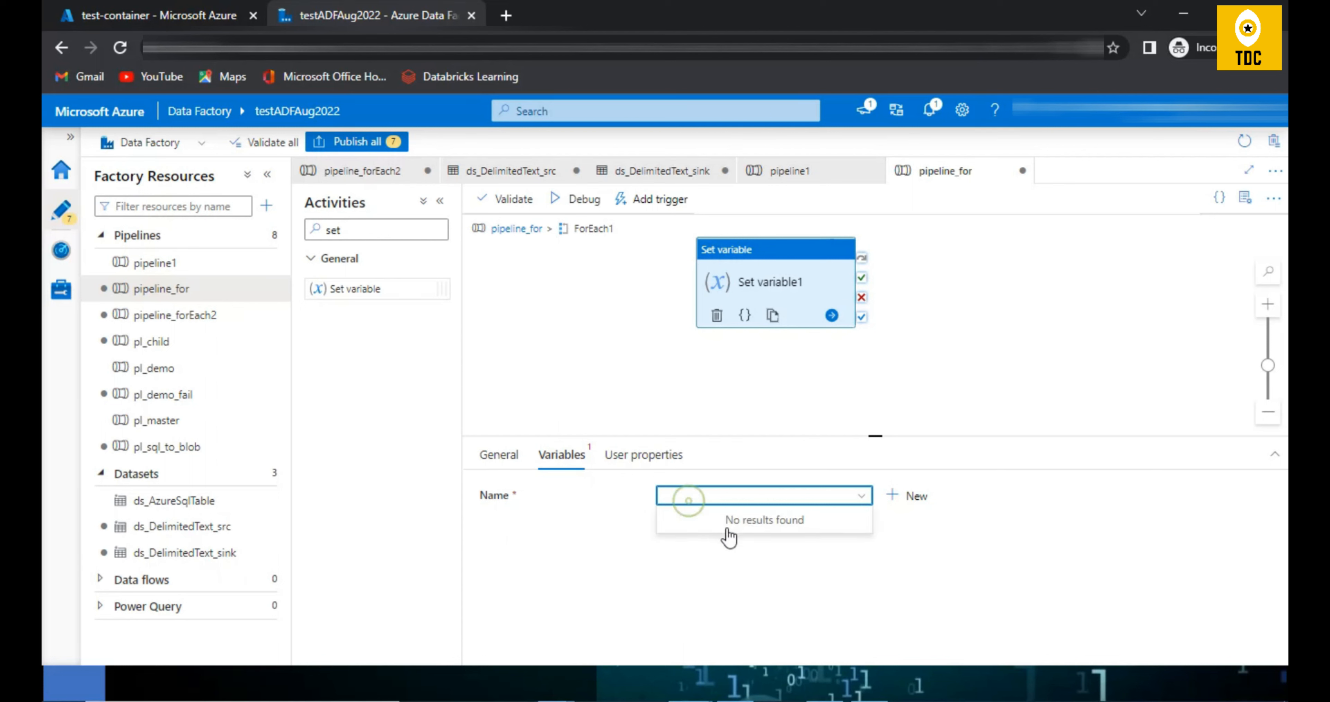
{"action": "left_click", "coordinate": [719, 500]}
Step: Return to the pipeline_for level and add a pipeline variable named var1 of type String
{"action": "left_click", "coordinate": [500, 233]}
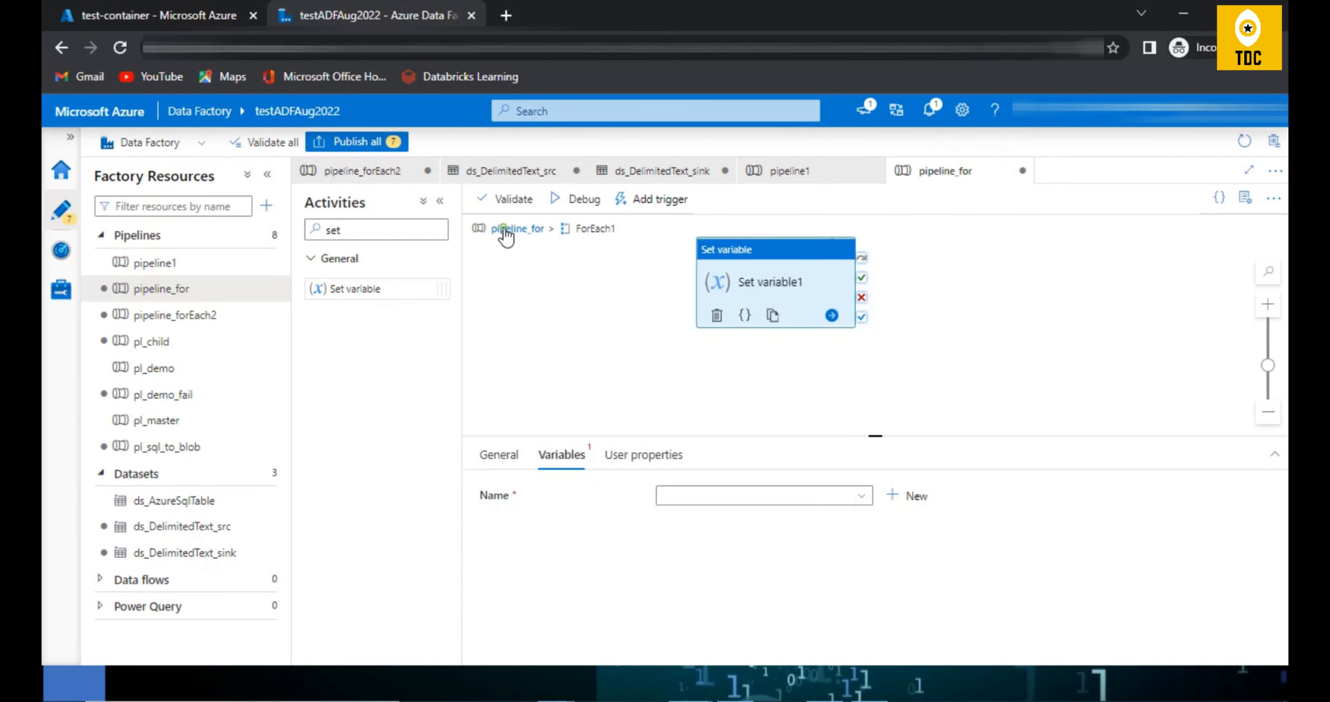
{"action": "left_click", "coordinate": [568, 457]}
{"action": "left_click", "coordinate": [531, 508]}
{"action": "left_click", "coordinate": [556, 560]}
{"action": "type", "text": "var1"}
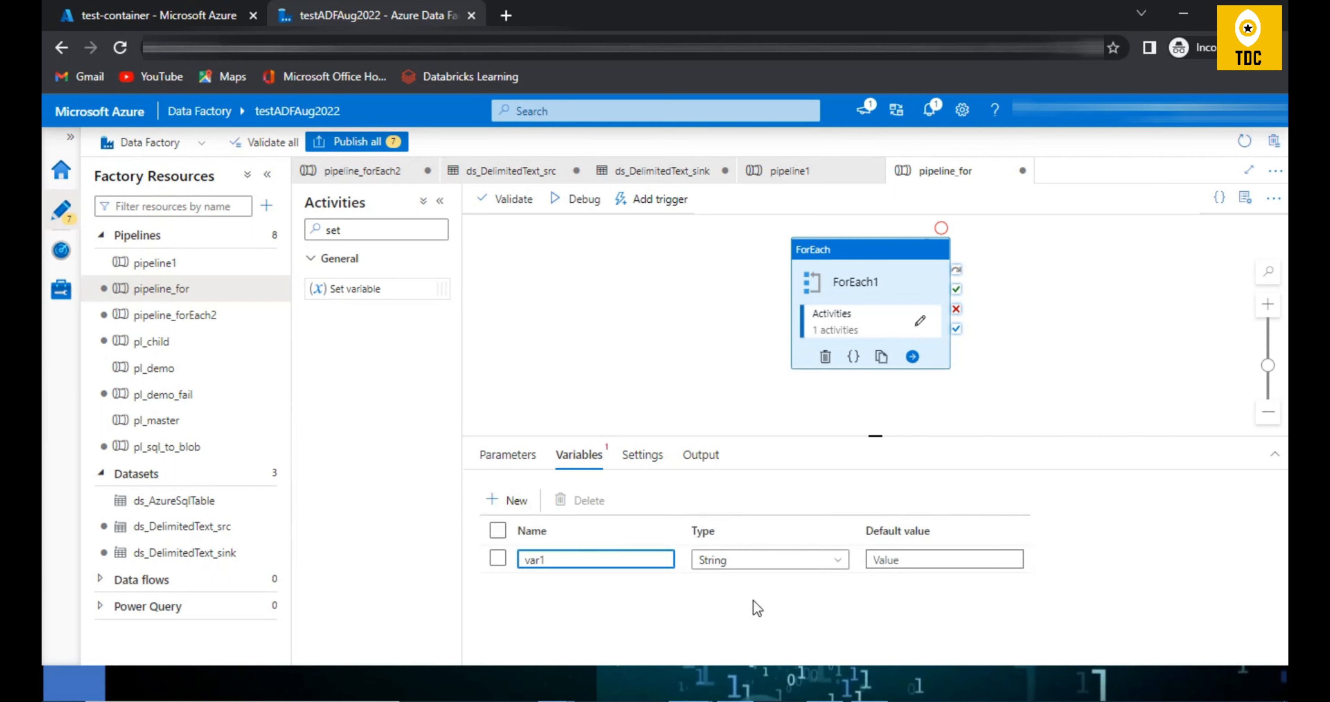
{"action": "left_click", "coordinate": [760, 562]}
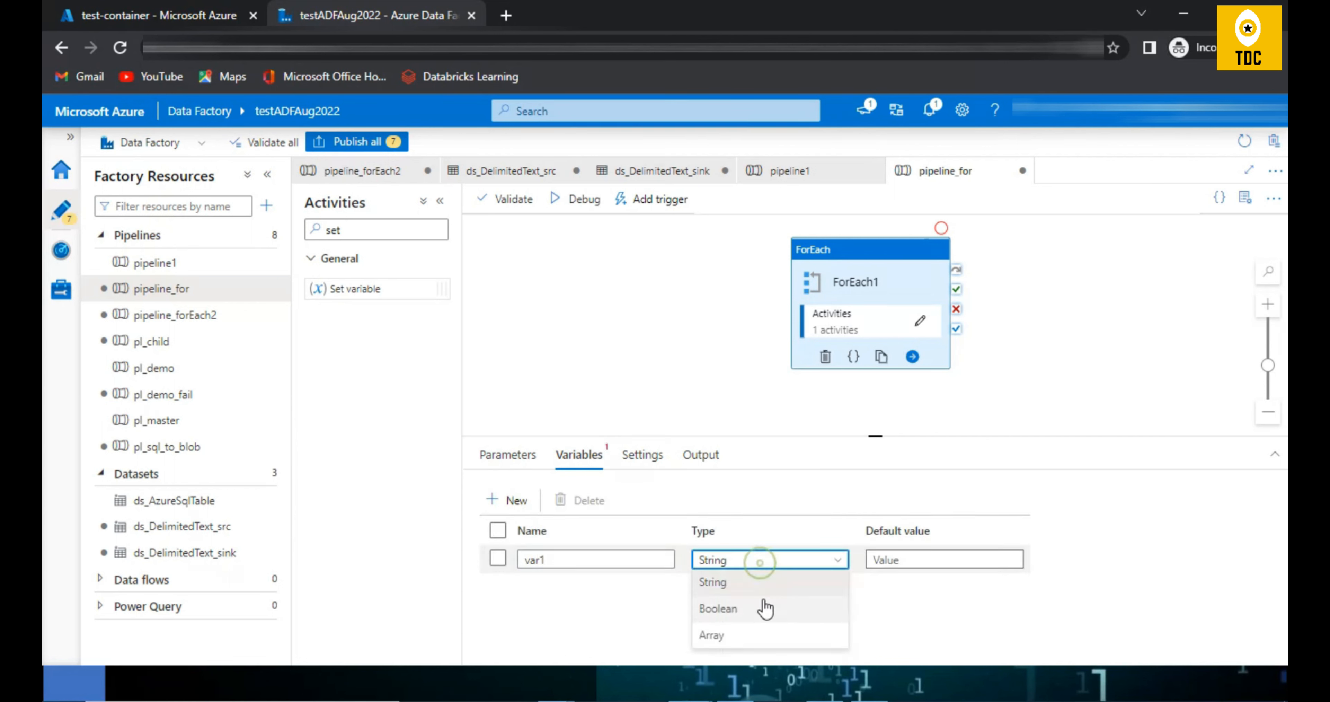
{"action": "left_click", "coordinate": [760, 583]}
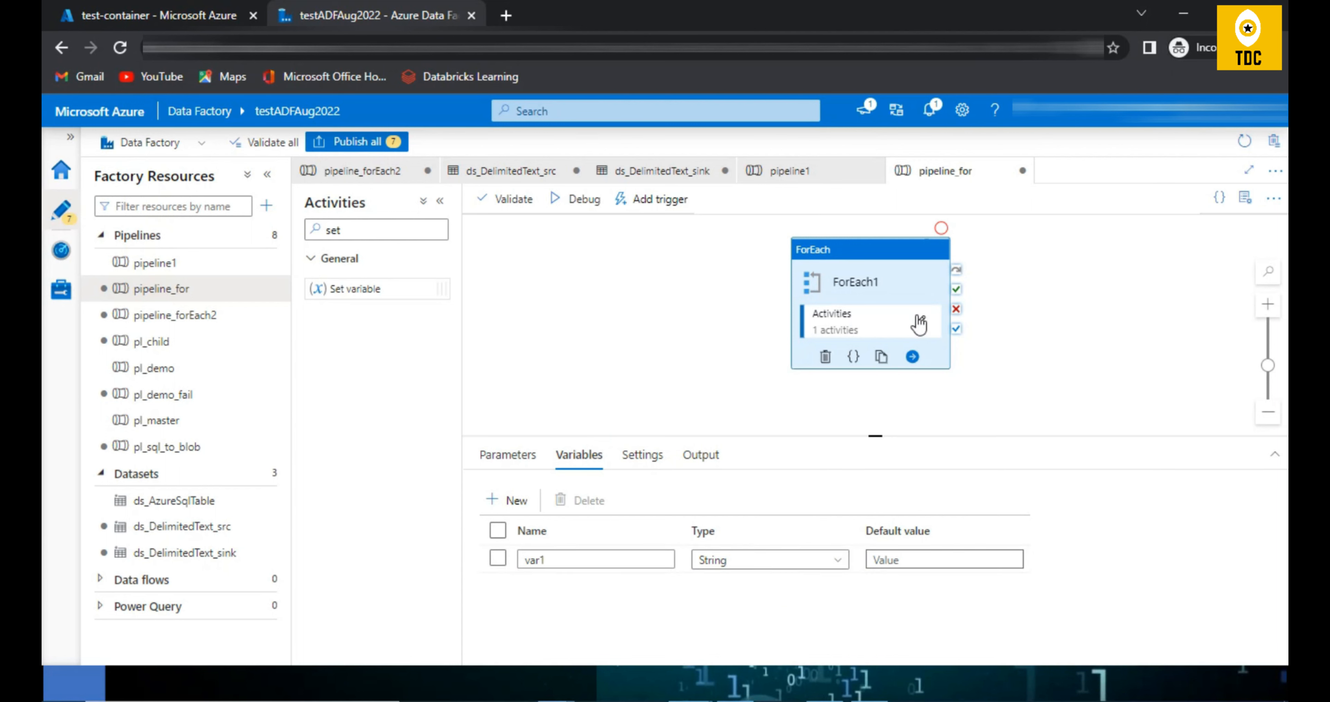
{"action": "left_click", "coordinate": [920, 328]}
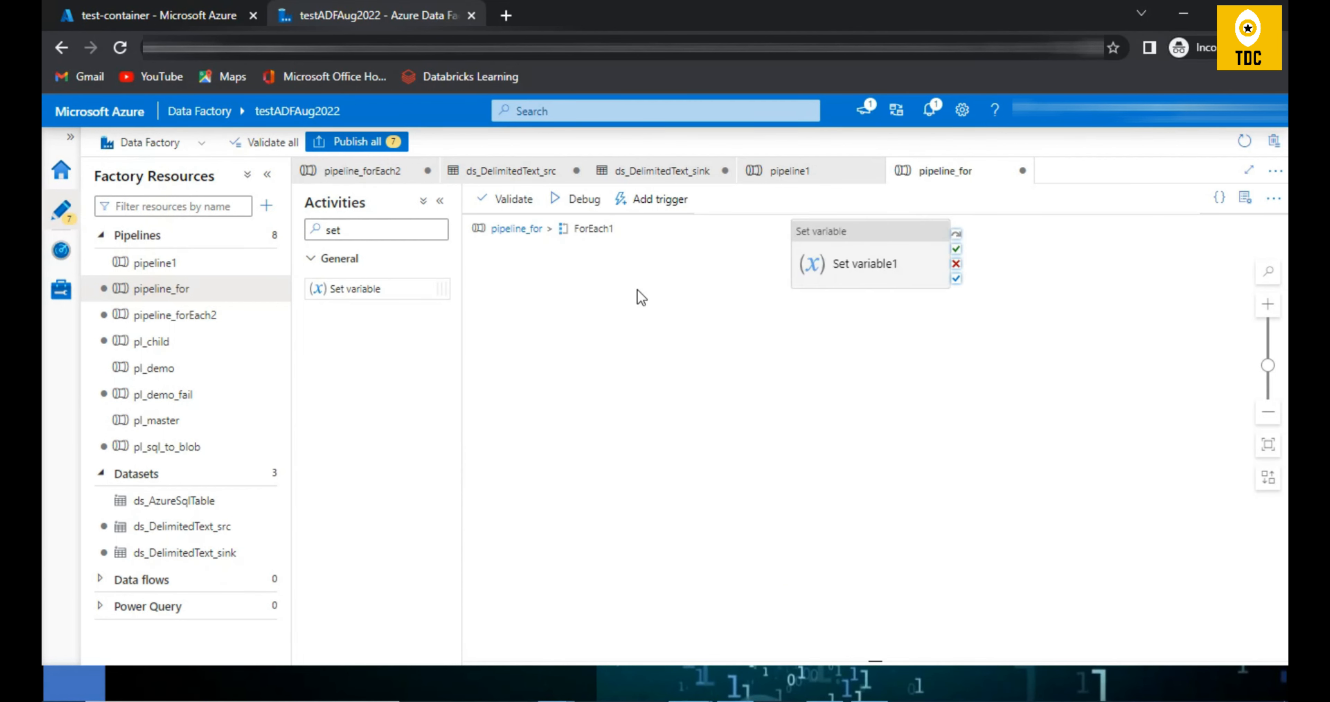
{"action": "left_click", "coordinate": [879, 253]}
{"action": "left_click", "coordinate": [692, 495]}
{"action": "left_click", "coordinate": [705, 523]}
{"action": "left_click", "coordinate": [699, 537]}
{"action": "left_click", "coordinate": [713, 580]}
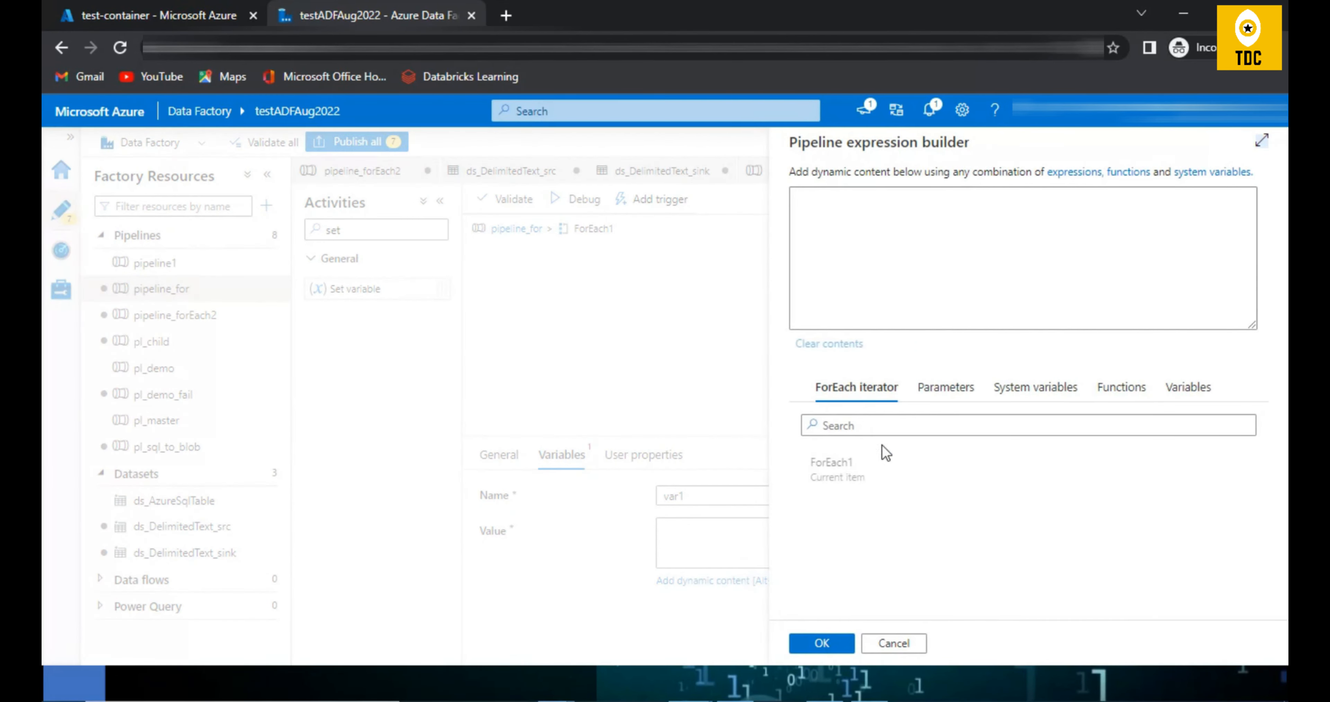
{"action": "left_click", "coordinate": [843, 467]}
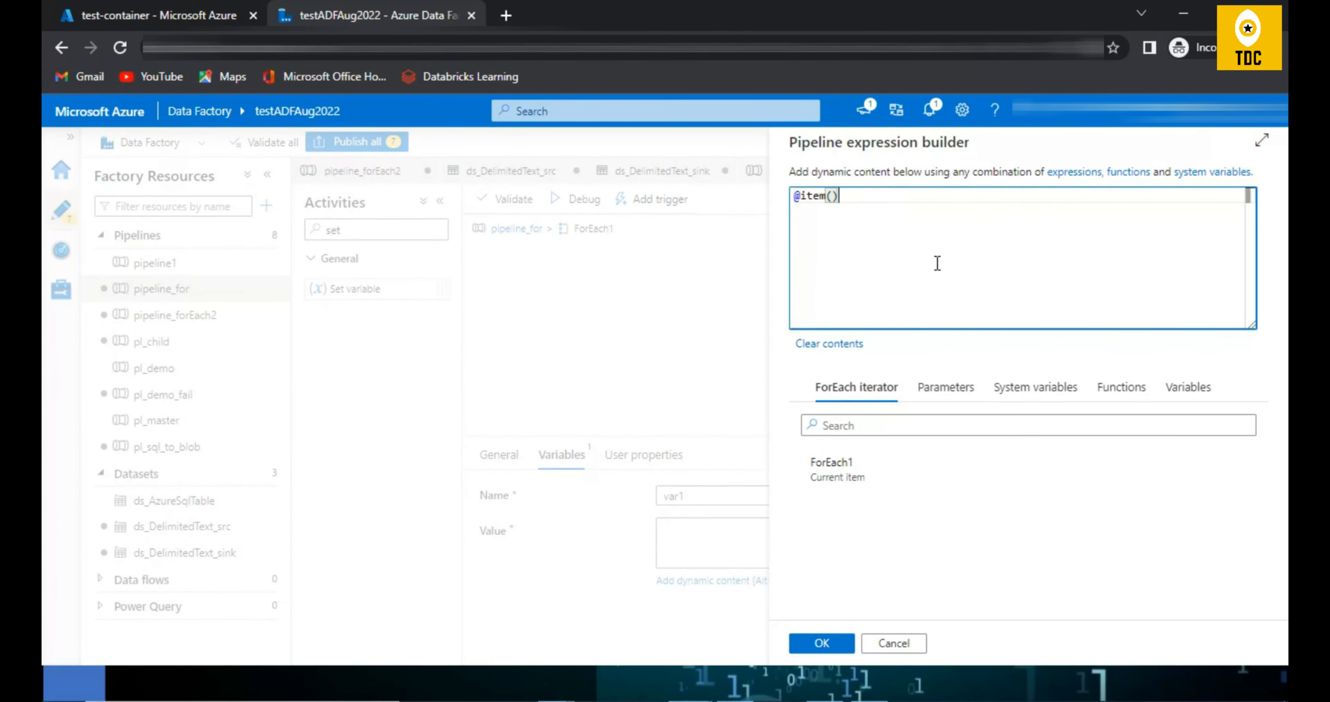
{"action": "left_click", "coordinate": [822, 643]}
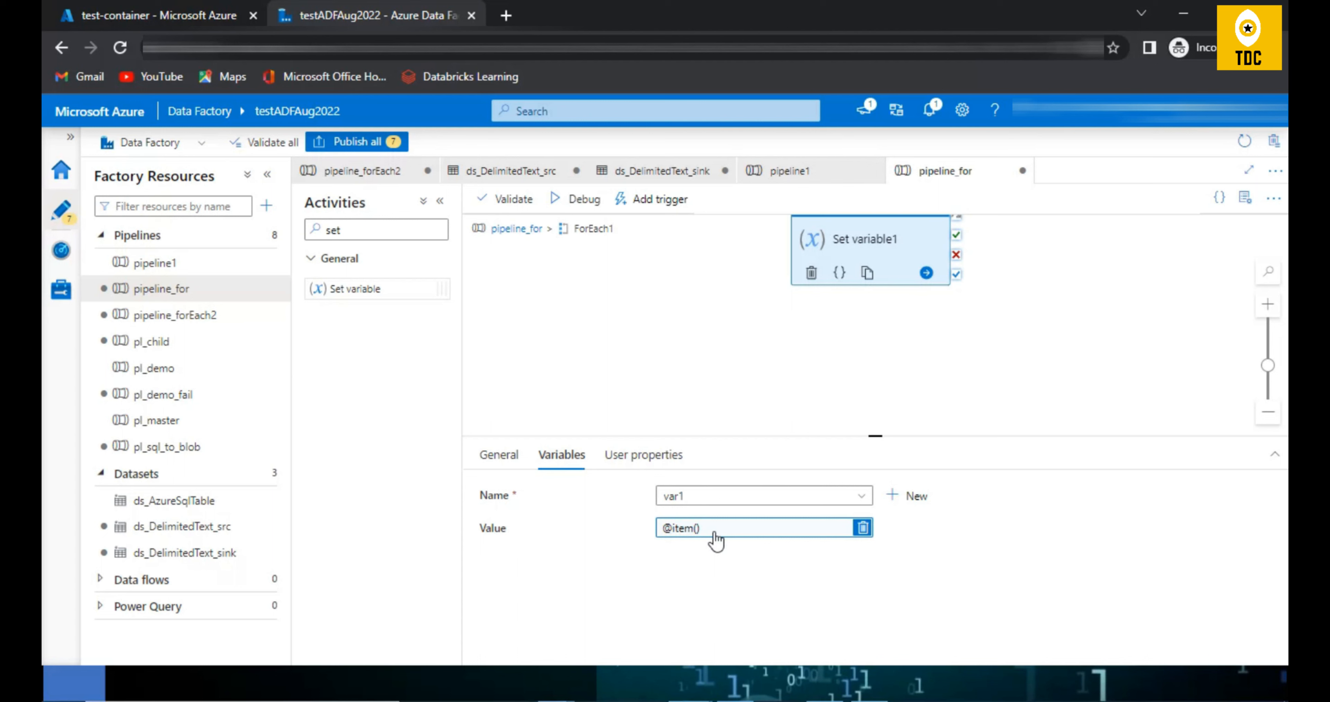
{"action": "left_click", "coordinate": [514, 229]}
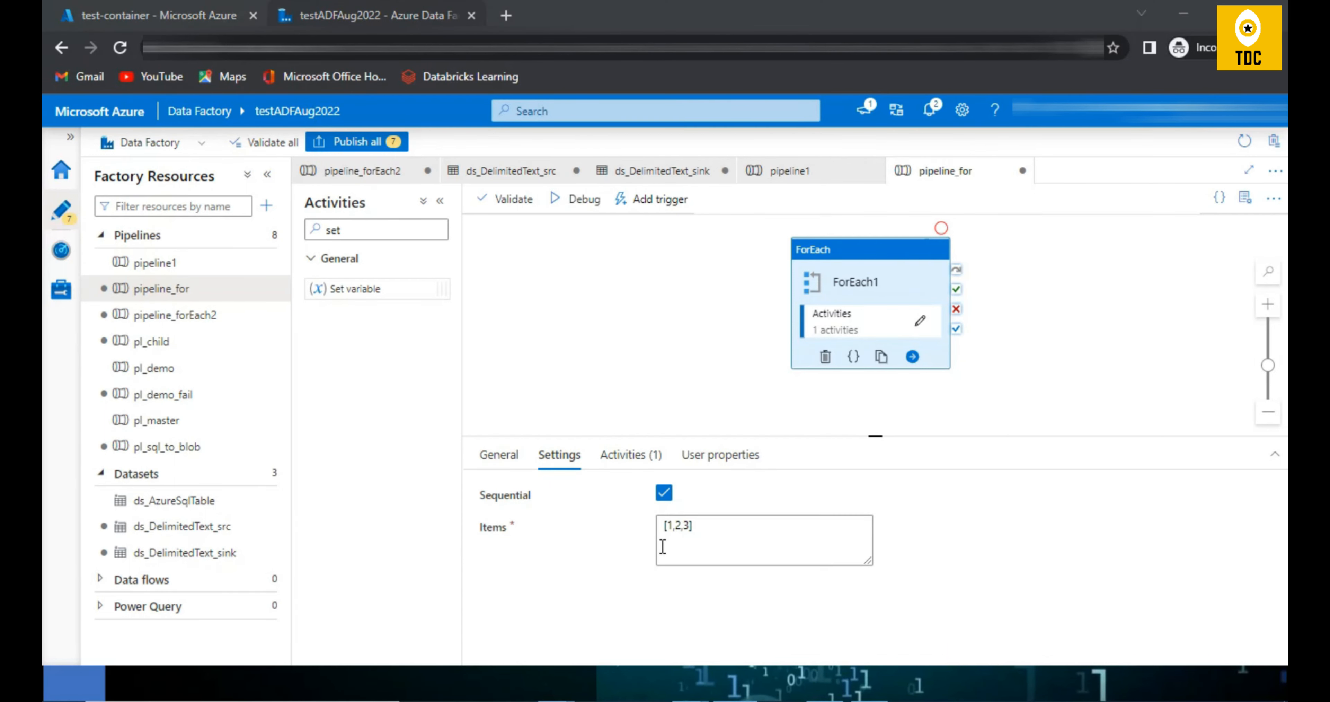
Step: Add a pipeline parameter named param1 of type Array with default value [1,2,3] to pipeline_for
{"action": "left_click_drag", "start_coordinate": [715, 530], "coordinate": [560, 486]}
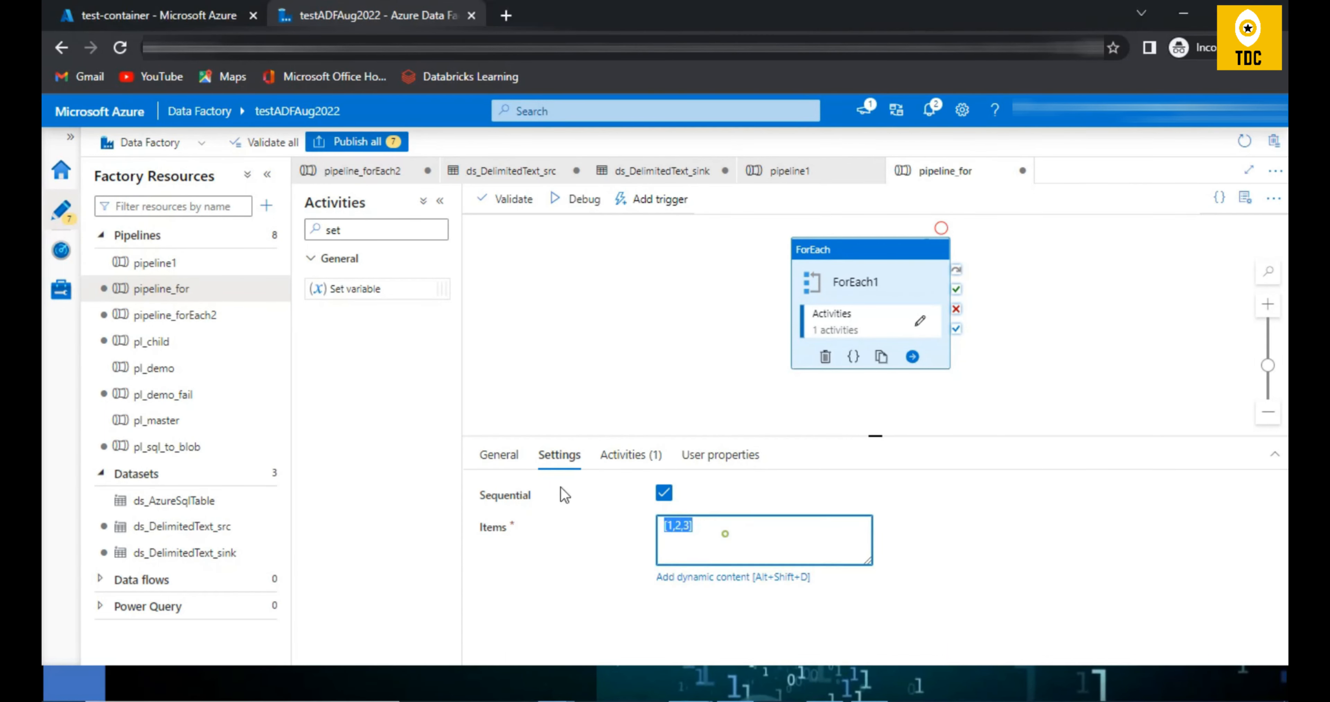
{"action": "left_click", "coordinate": [547, 306]}
{"action": "left_click", "coordinate": [508, 454]}
{"action": "left_click", "coordinate": [508, 499]}
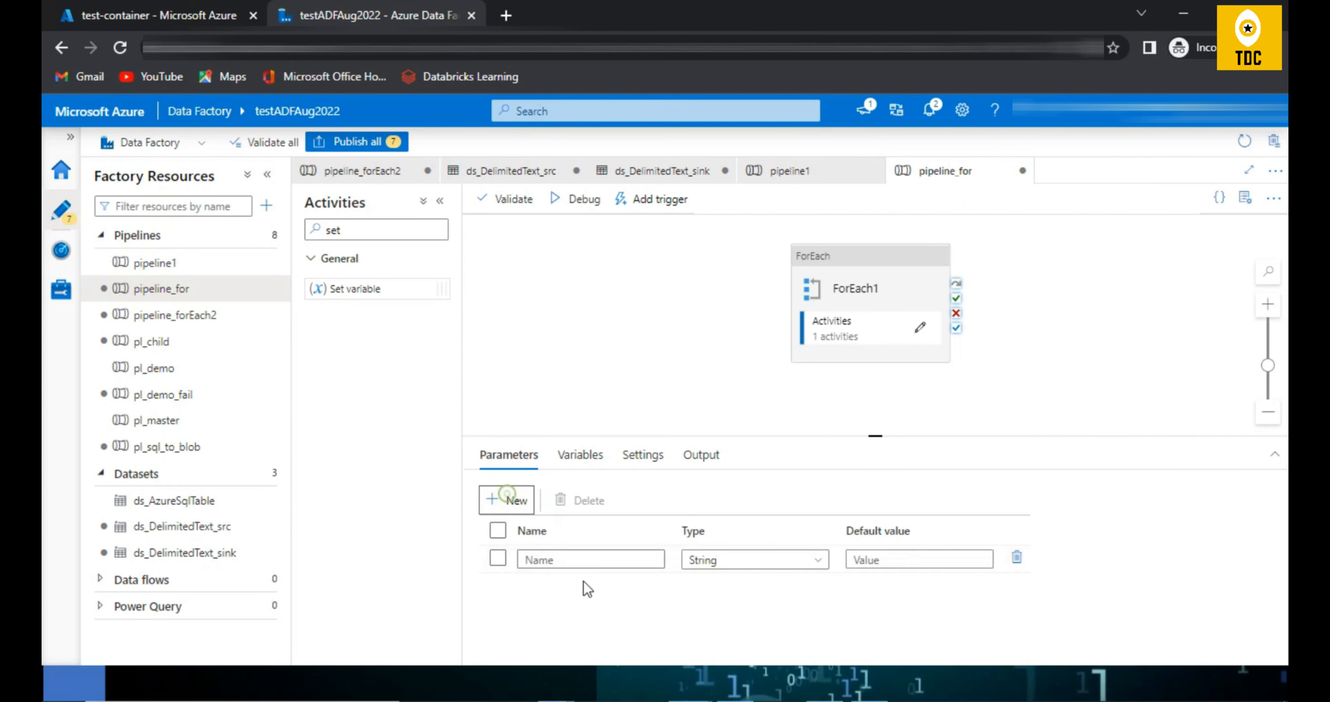
{"action": "left_click", "coordinate": [565, 559]}
{"action": "type", "text": "param1"}
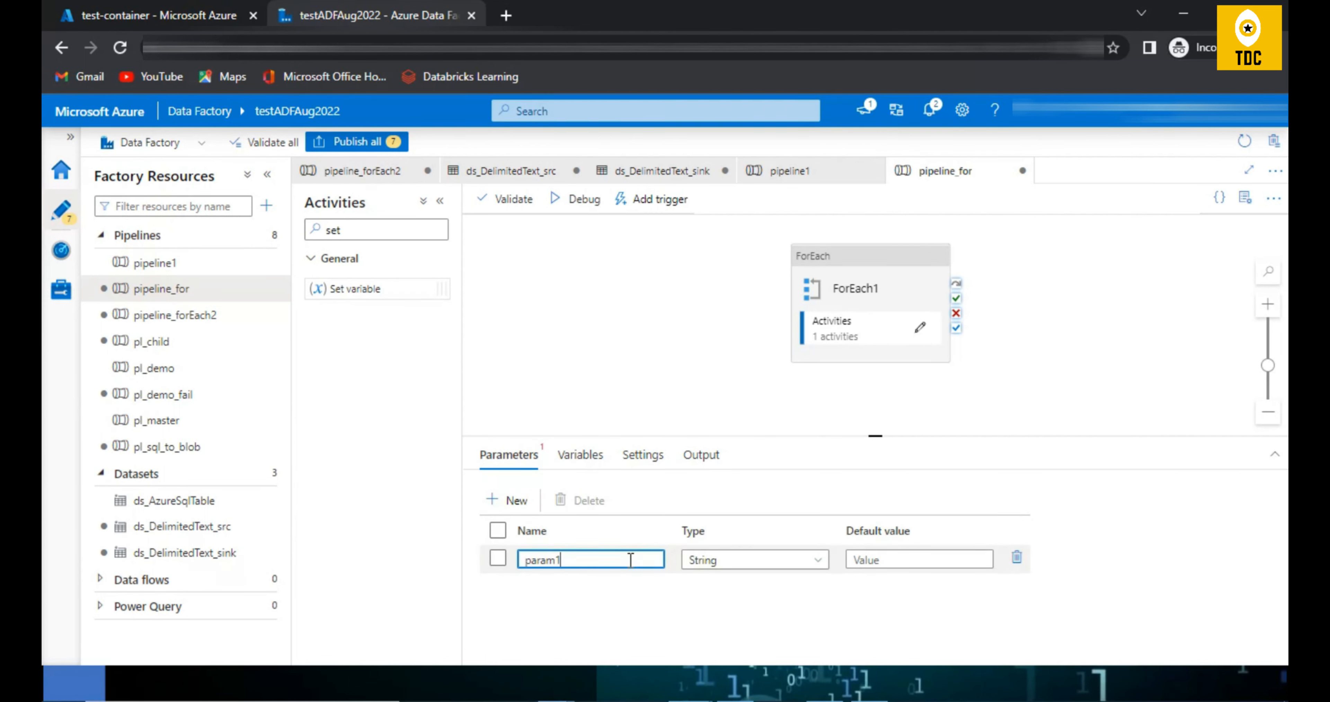
{"action": "left_click", "coordinate": [692, 562]}
{"action": "scroll", "coordinate": [806, 627], "scroll_direction": "down", "scroll_amount": 2}
{"action": "scroll", "coordinate": [1129, 592], "scroll_direction": "down", "scroll_amount": 1}
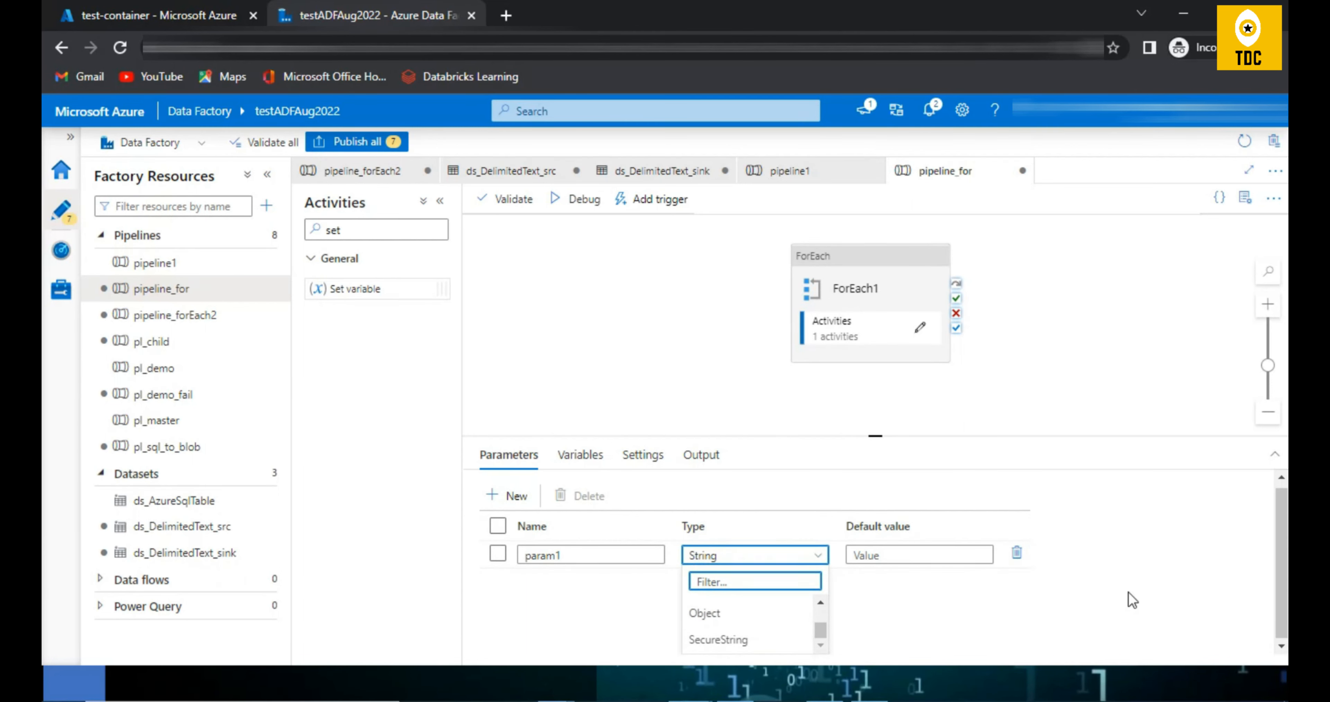
{"action": "scroll", "coordinate": [820, 627], "scroll_direction": "up", "scroll_amount": 2}
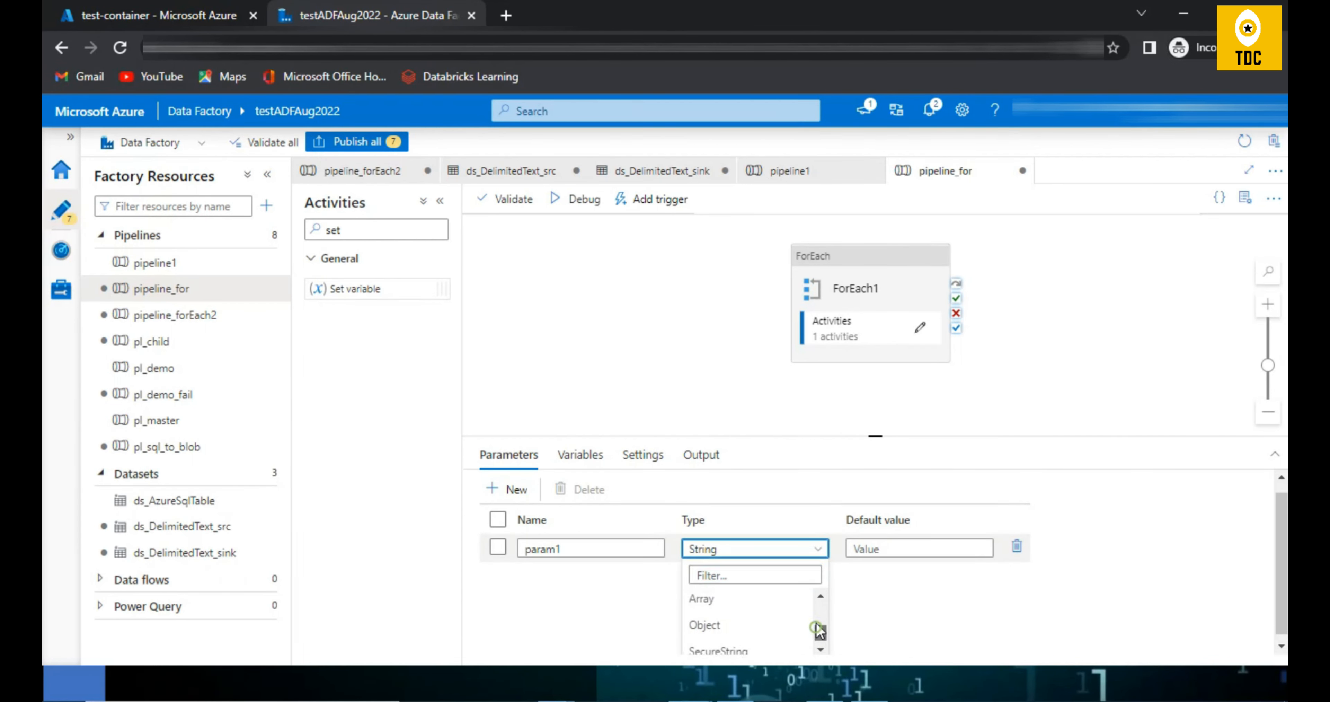
{"action": "left_click", "coordinate": [718, 635]}
{"action": "left_click", "coordinate": [884, 557]}
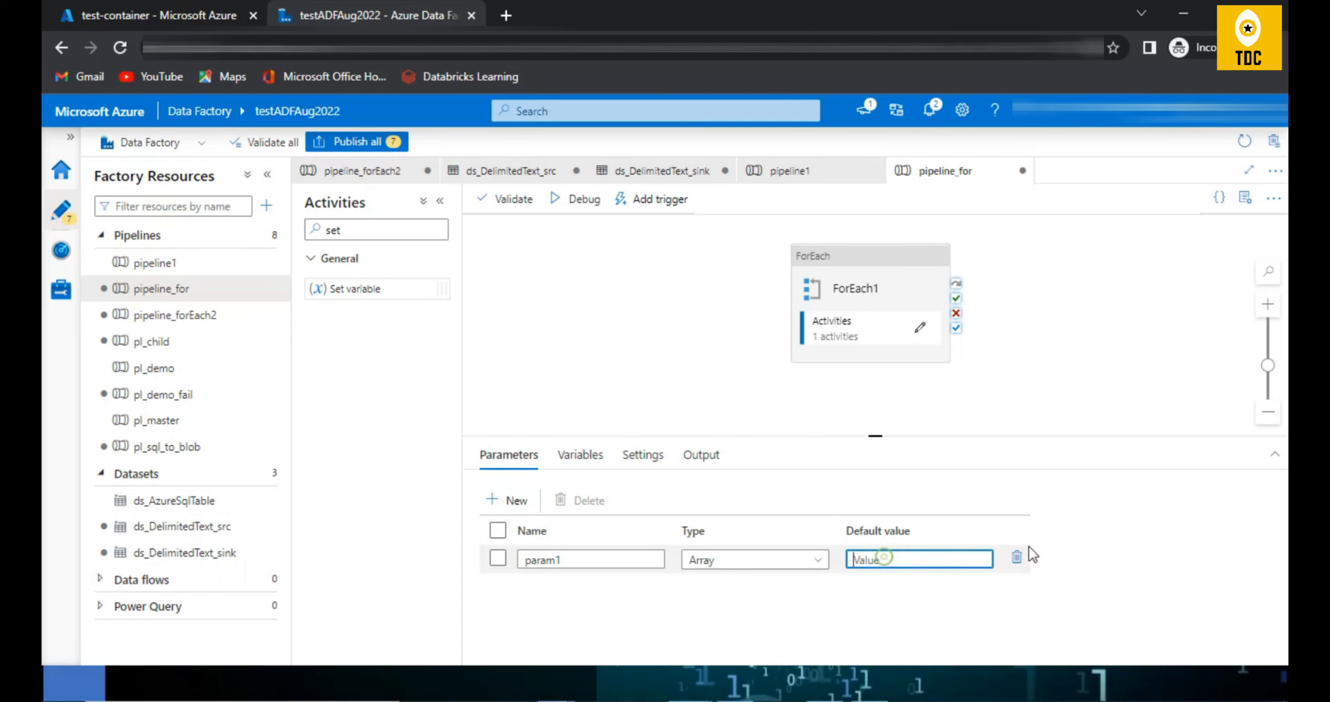
{"action": "type", "text": "["}
{"action": "left_click", "coordinate": [639, 330]}
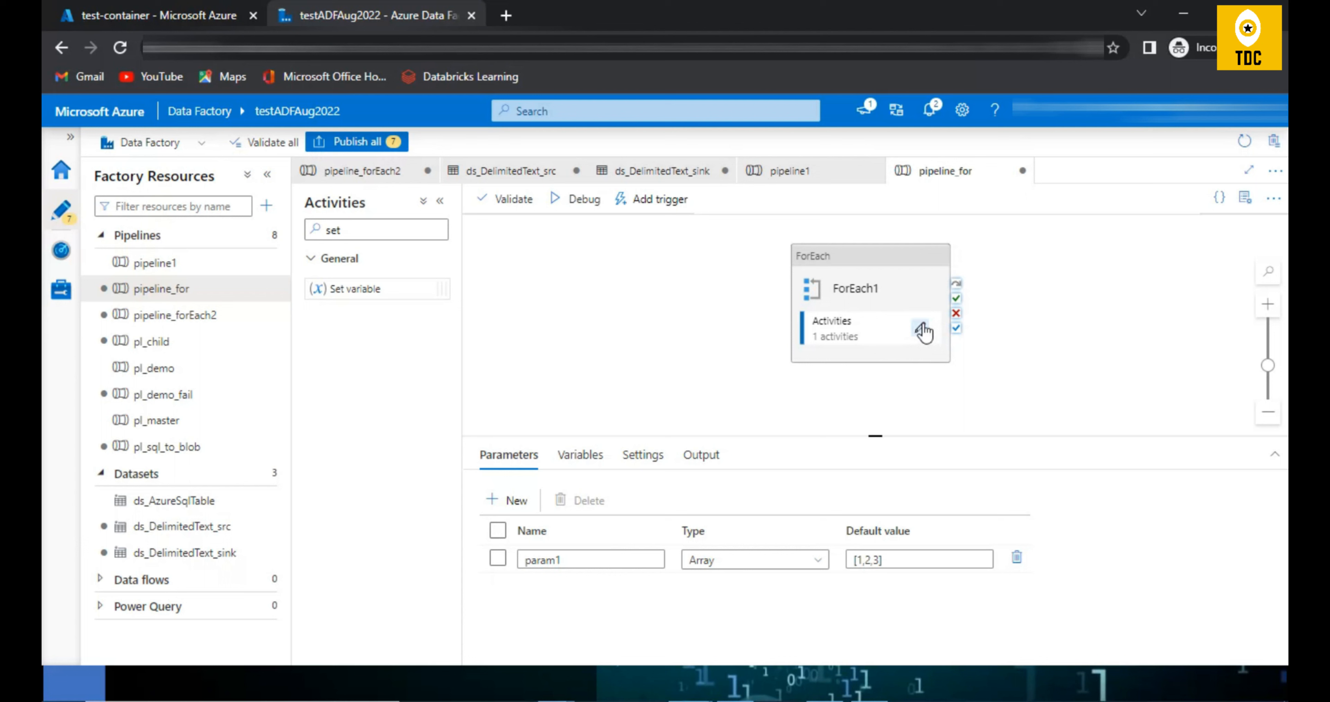
{"action": "left_click", "coordinate": [893, 313]}
{"action": "left_click_drag", "start_coordinate": [743, 548], "coordinate": [632, 527]}
{"action": "key", "text": "BackSpace"}
{"action": "left_click", "coordinate": [678, 574]}
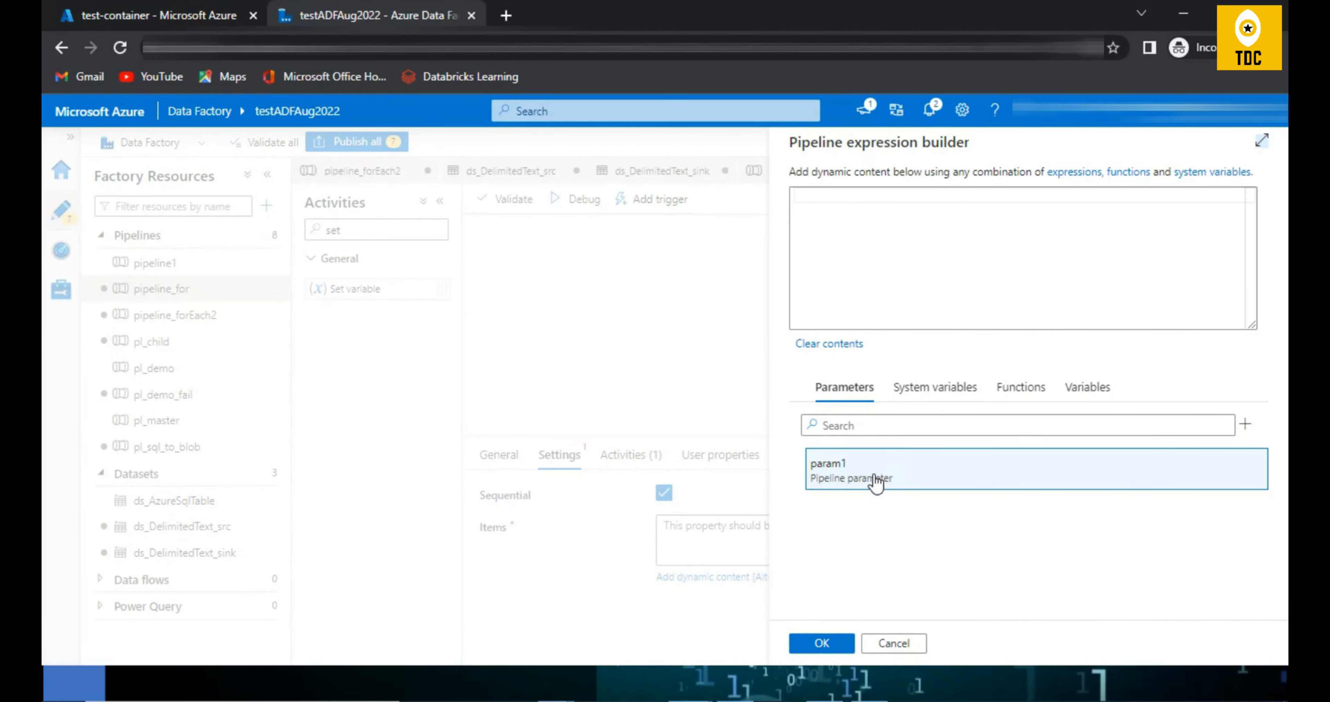
{"action": "left_click", "coordinate": [874, 465]}
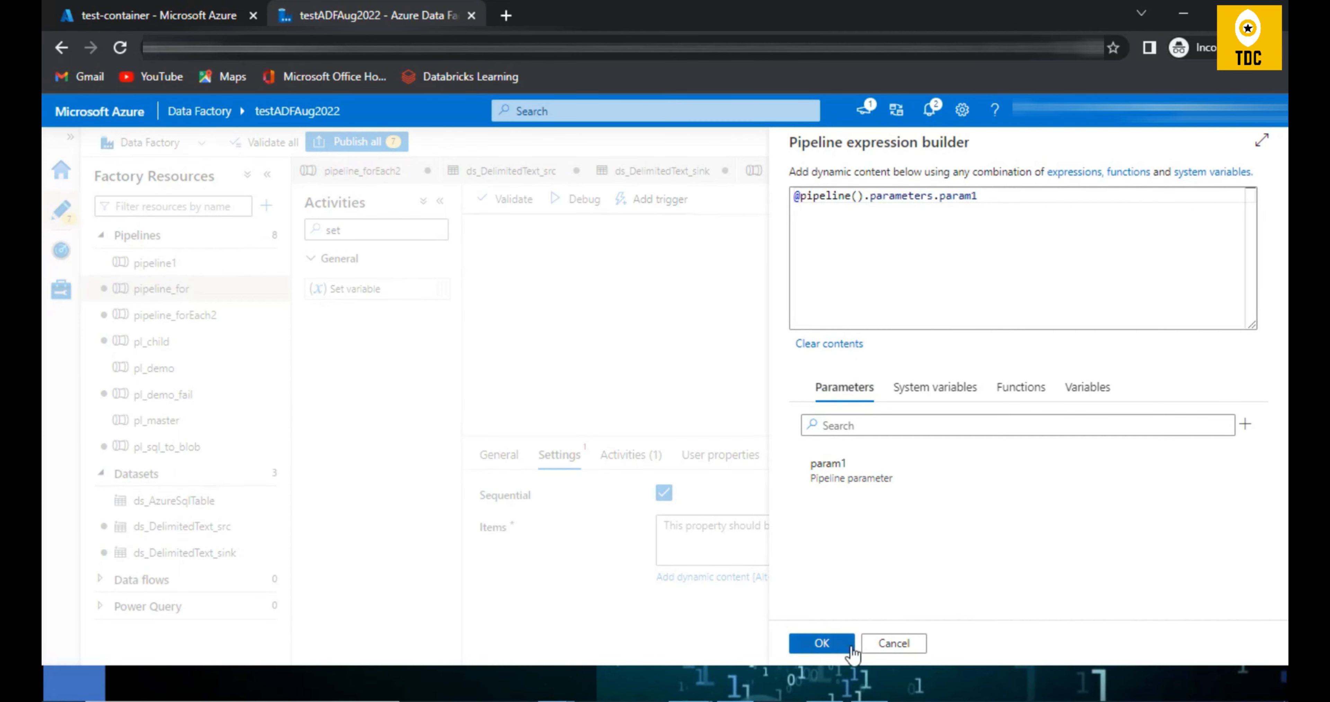
{"action": "left_click", "coordinate": [821, 643]}
Step: Debug pipeline_for with param1's default value, refresh the run output, and open the error details of the earliest Set variable1 run
{"action": "left_click", "coordinate": [582, 200]}
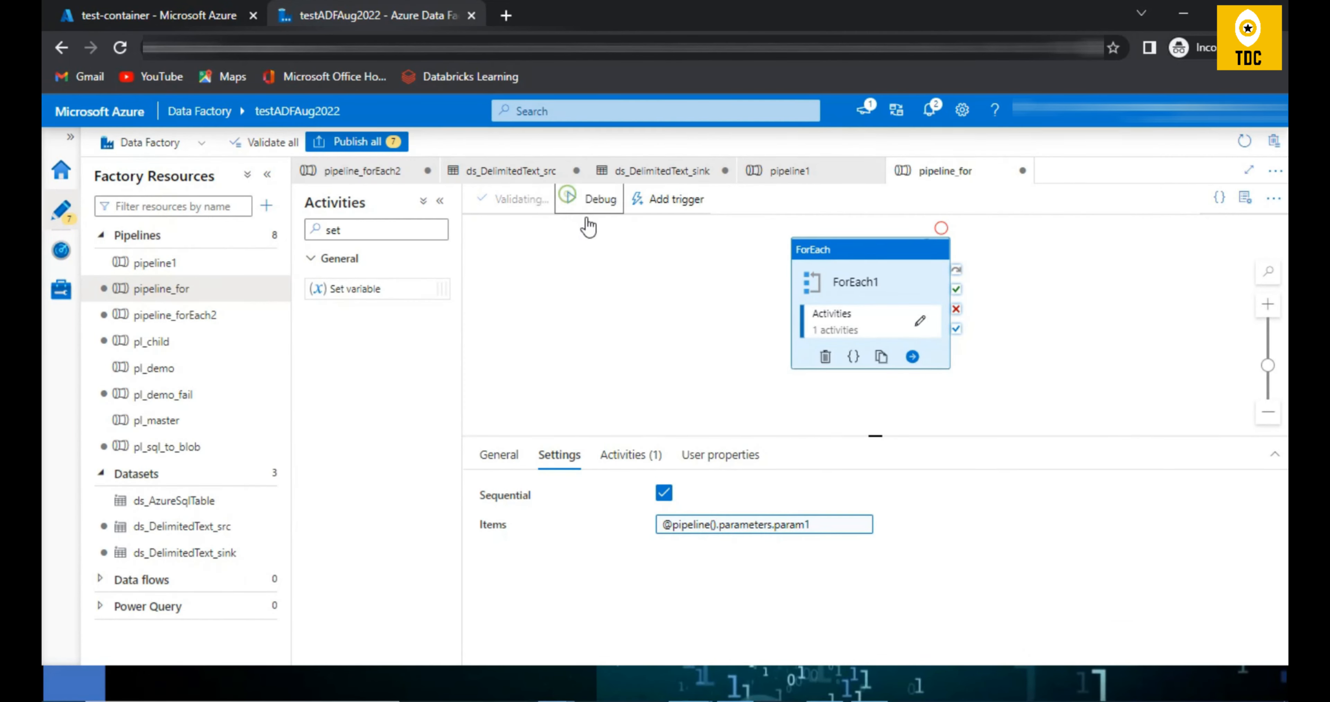
{"action": "left_click", "coordinate": [849, 643]}
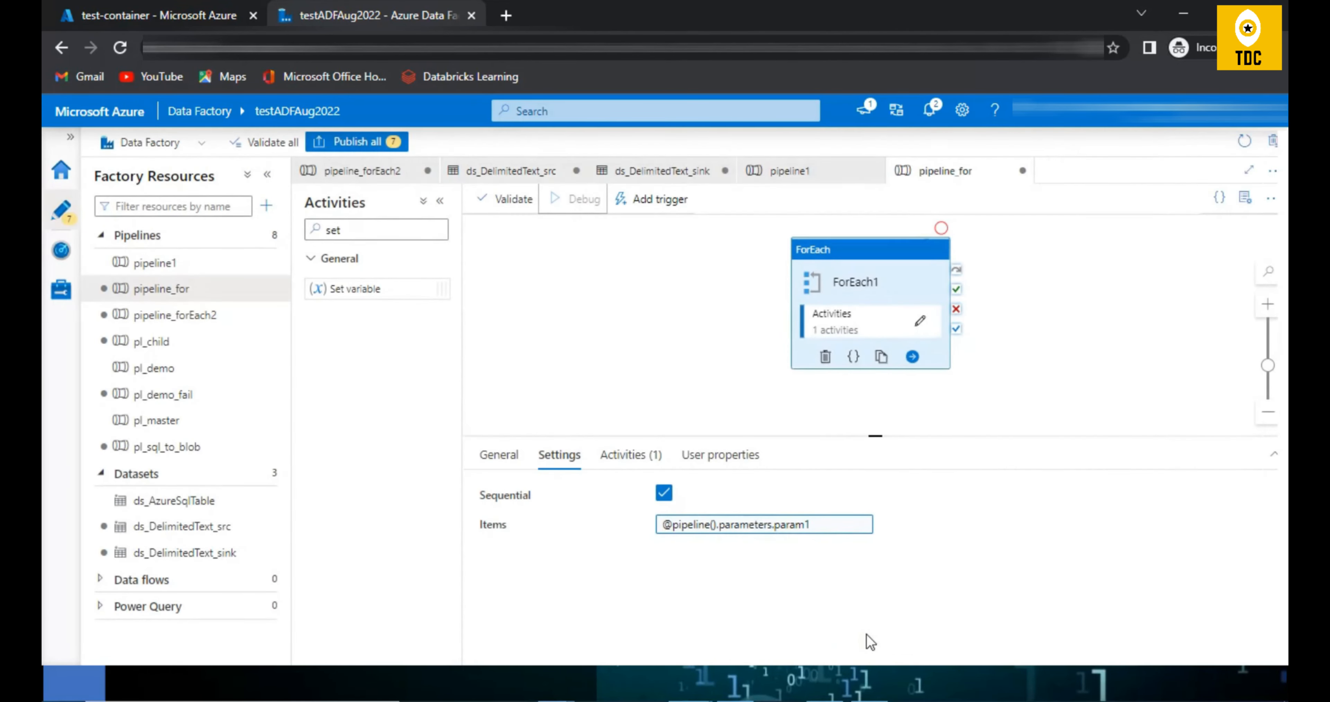
{"action": "left_click", "coordinate": [691, 353]}
{"action": "left_click", "coordinate": [815, 498]}
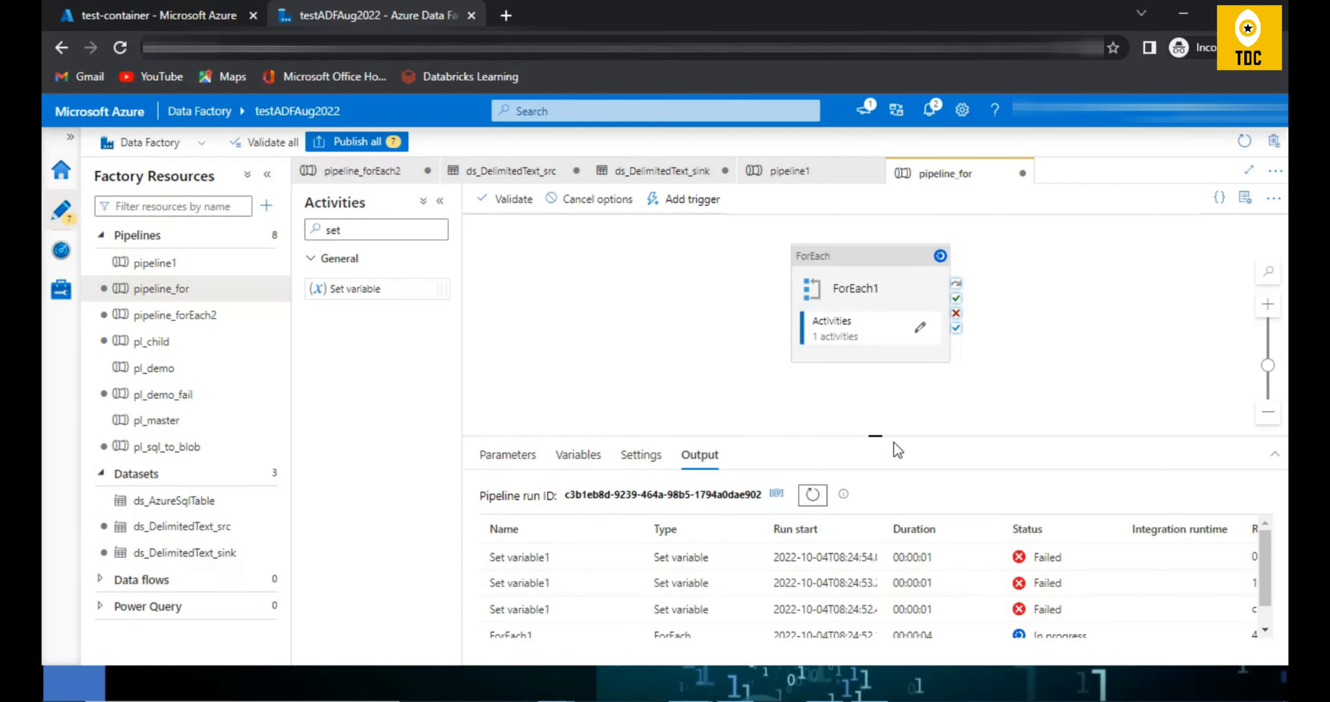
{"action": "left_click_drag", "start_coordinate": [873, 436], "coordinate": [872, 358]}
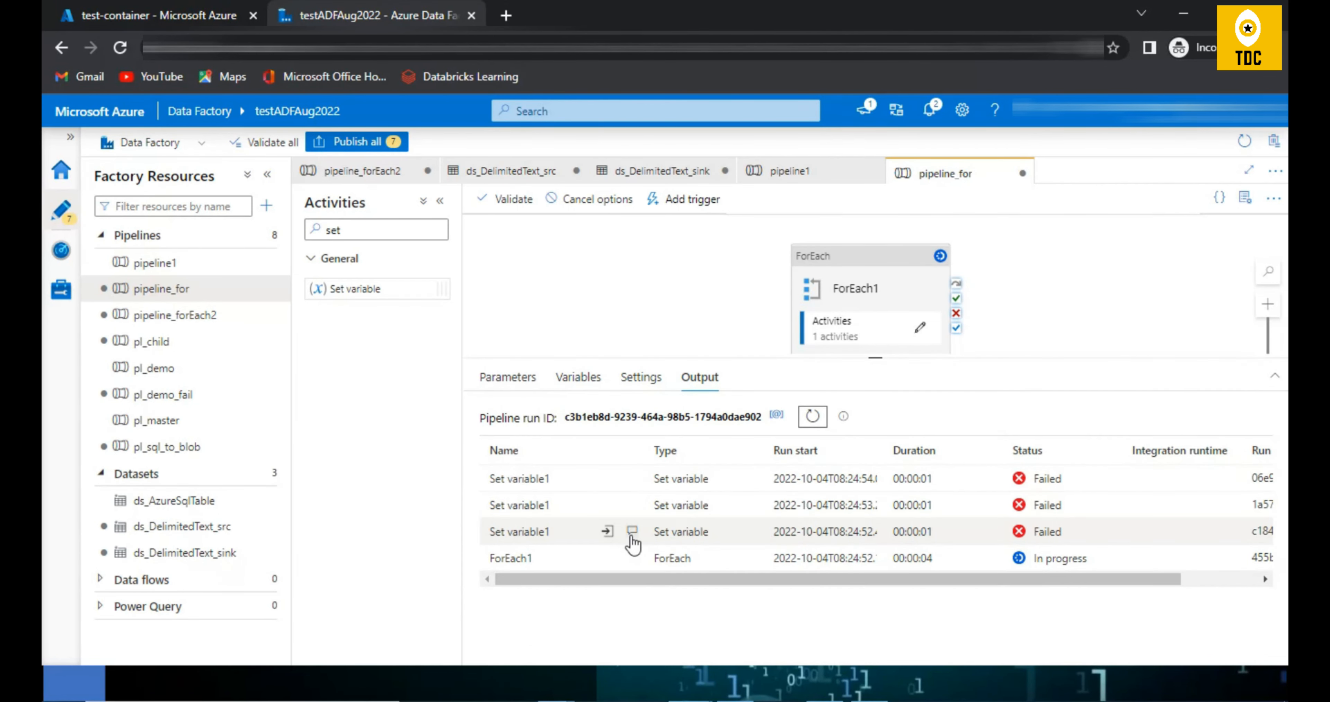
{"action": "left_click", "coordinate": [632, 531]}
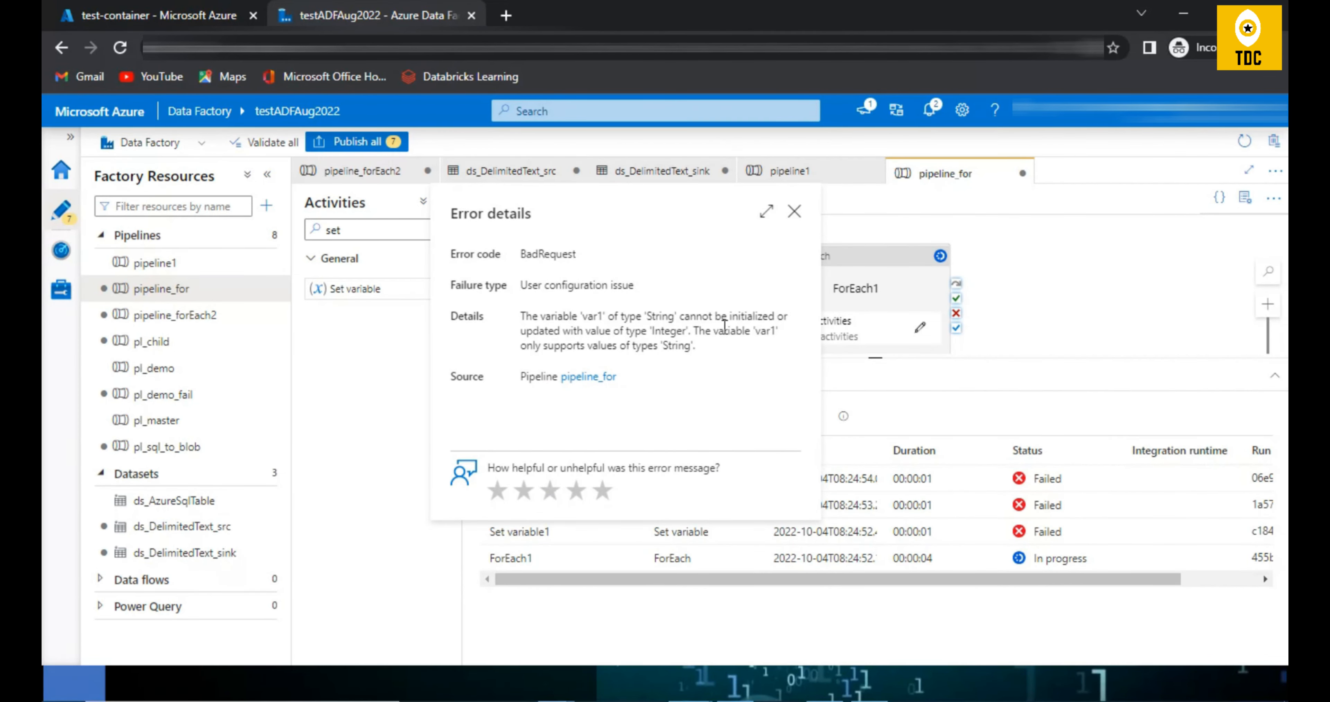
Step: Examine the variable and data types named in the Set variable1 error details, and close the details
{"action": "double_click", "coordinate": [600, 316]}
{"action": "double_click", "coordinate": [663, 316]}
{"action": "double_click", "coordinate": [661, 331]}
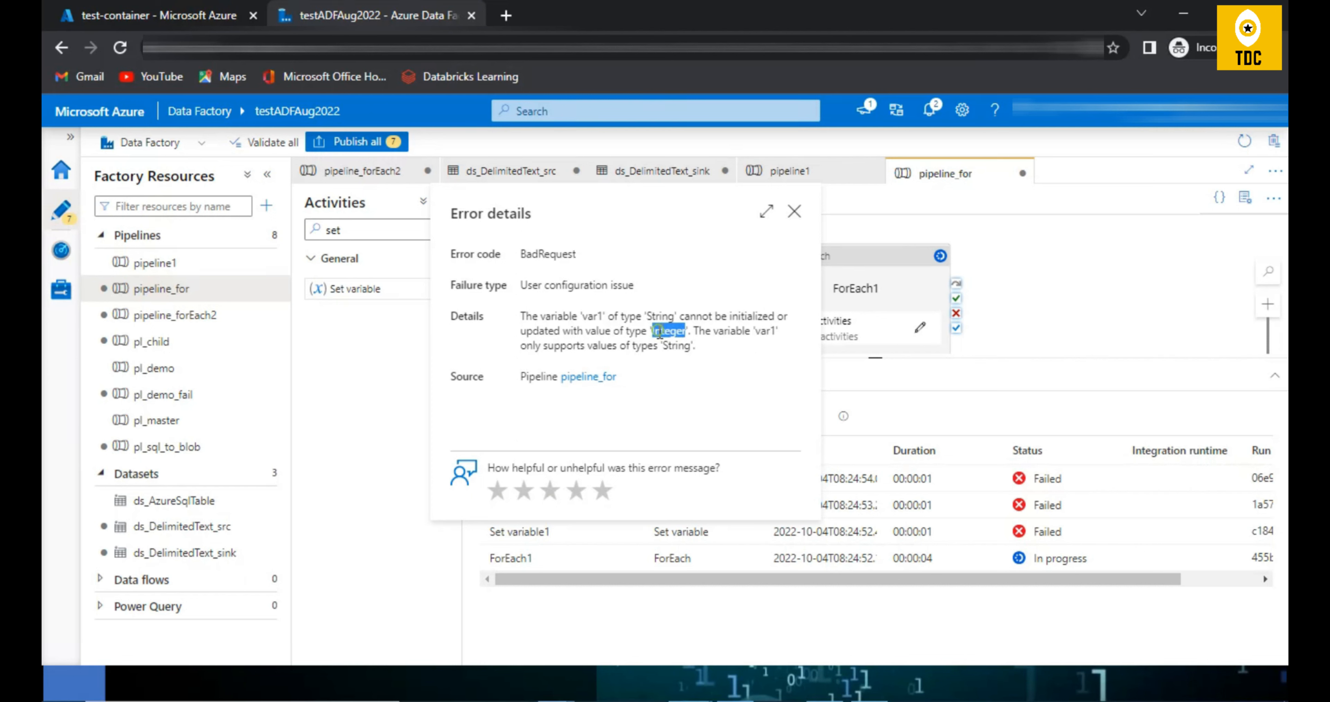
{"action": "left_click", "coordinate": [793, 211]}
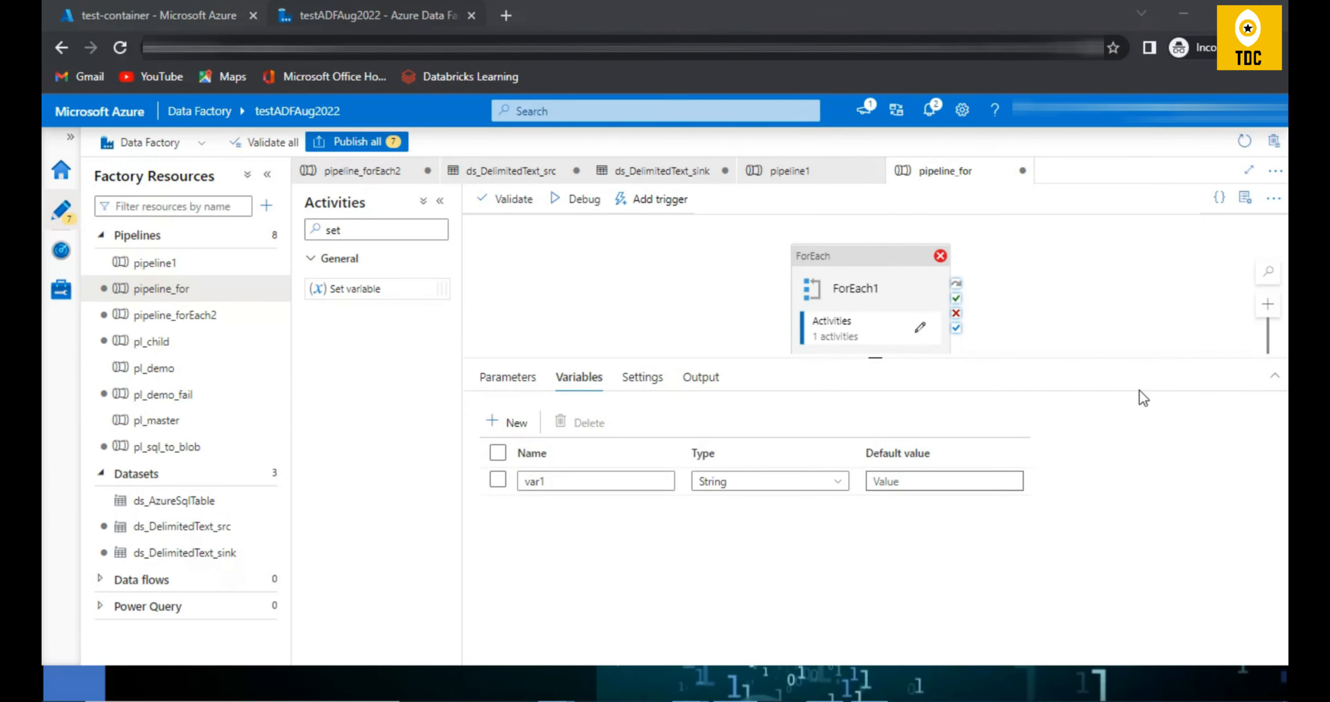
{"action": "left_click", "coordinate": [918, 327]}
{"action": "left_click", "coordinate": [864, 248]}
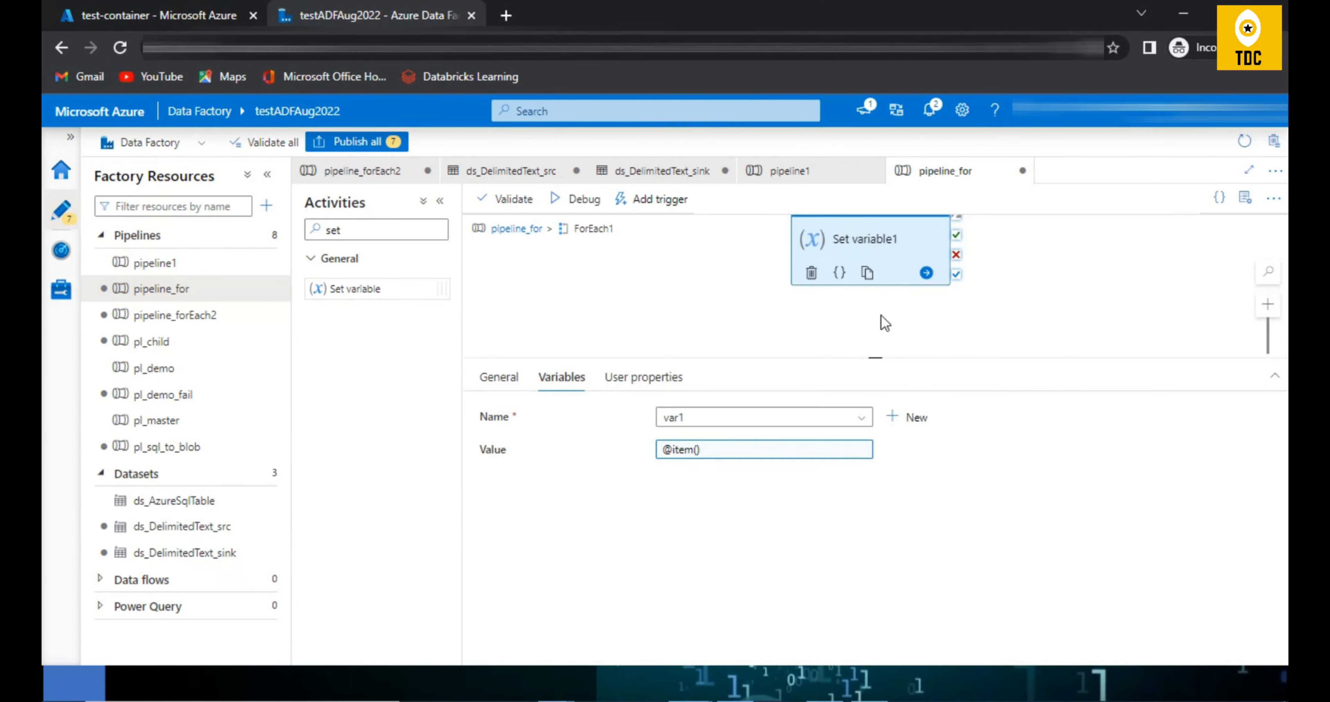
{"action": "left_click", "coordinate": [710, 454]}
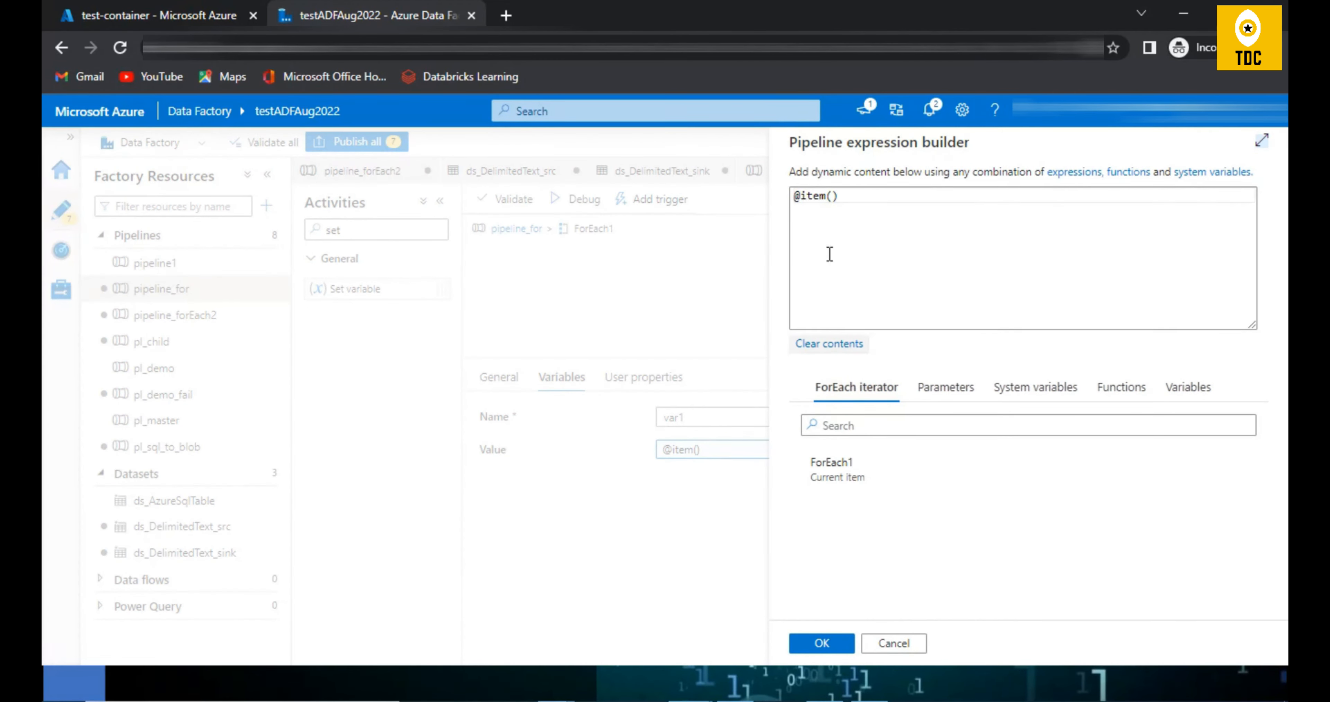
{"action": "left_click", "coordinate": [803, 205]}
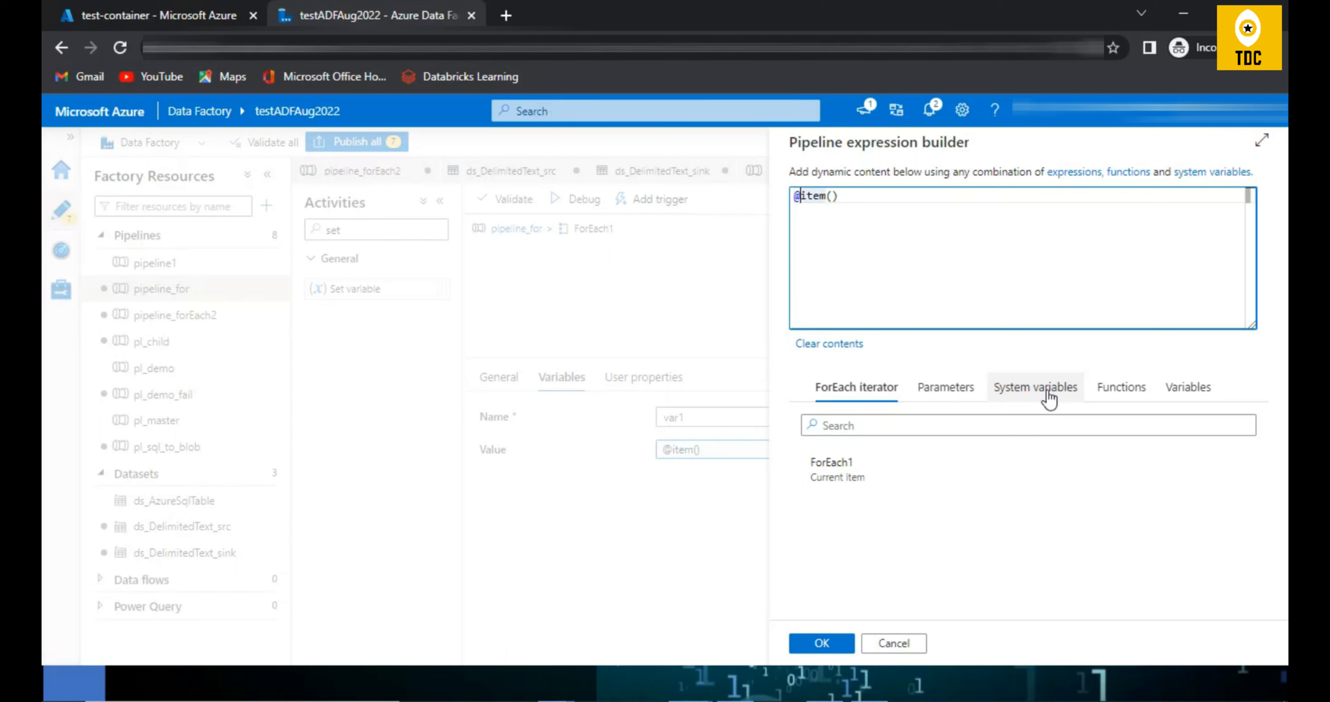
{"action": "left_click", "coordinate": [1105, 399]}
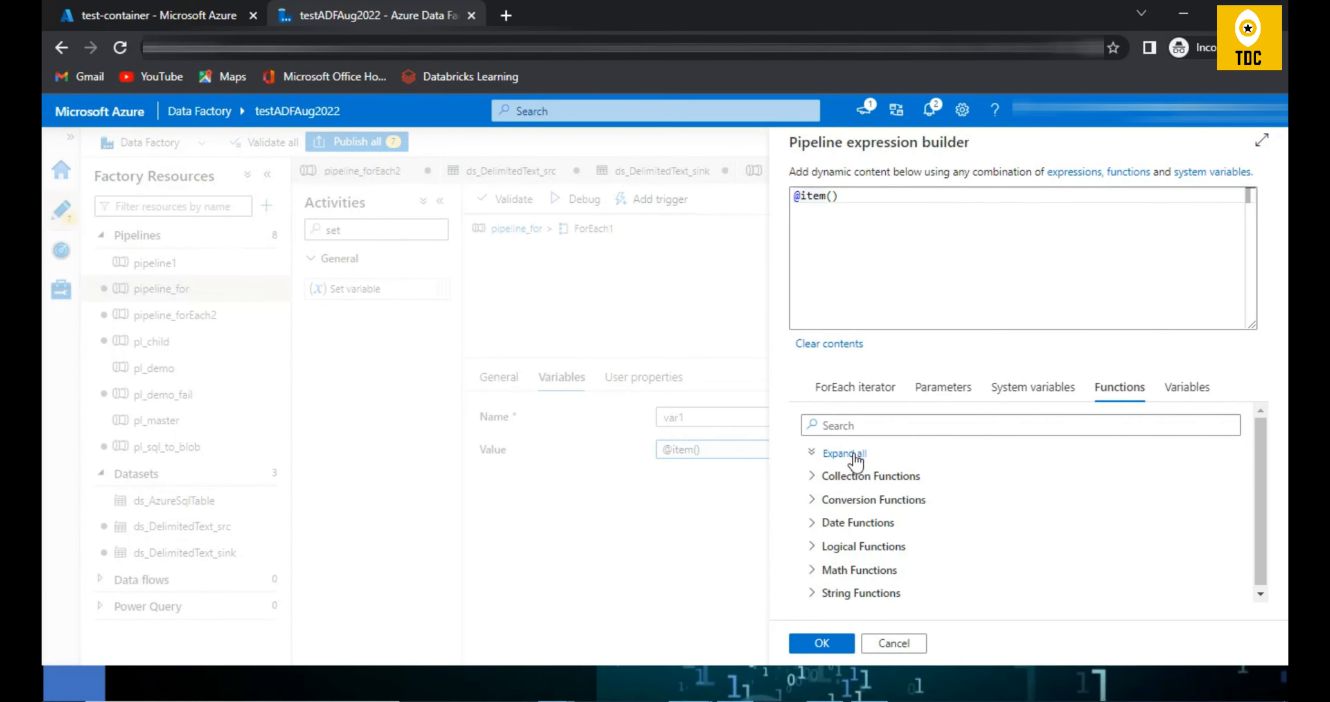
{"action": "left_click", "coordinate": [817, 500]}
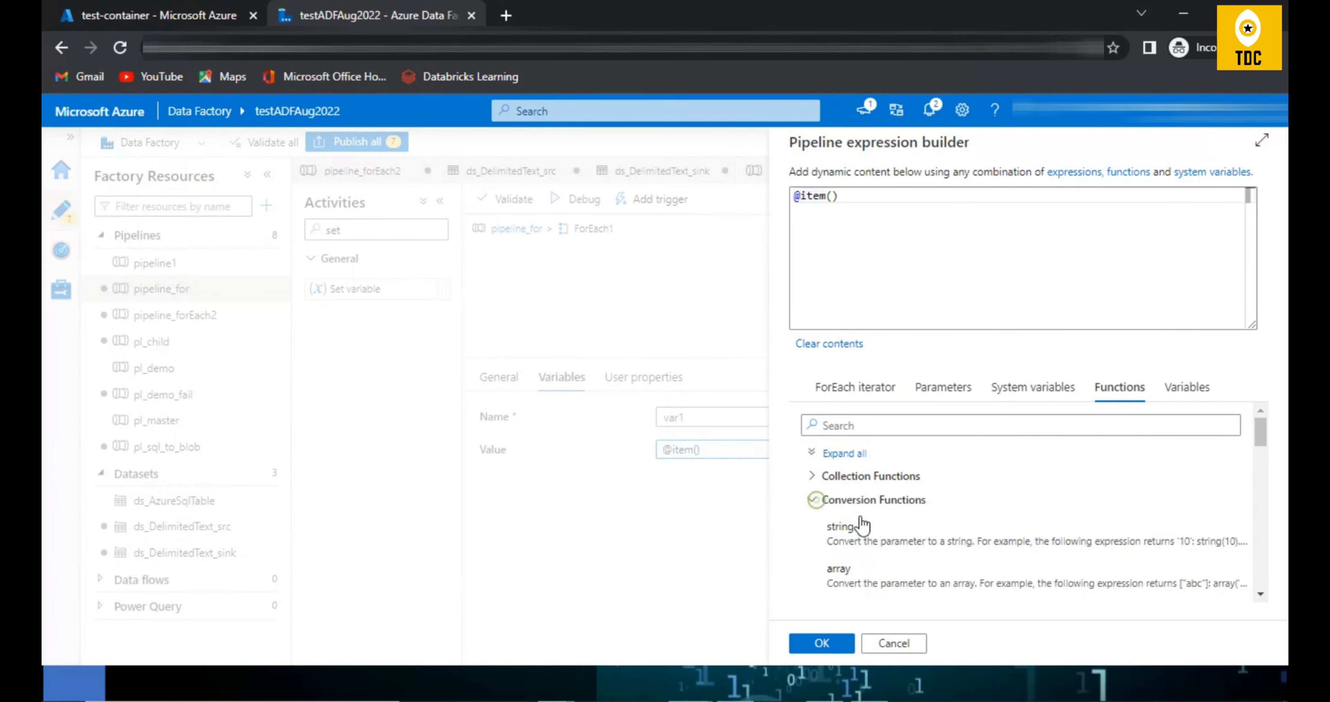
{"action": "left_click", "coordinate": [887, 543]}
{"action": "left_click", "coordinate": [846, 196]}
{"action": "key", "text": "Delete"}
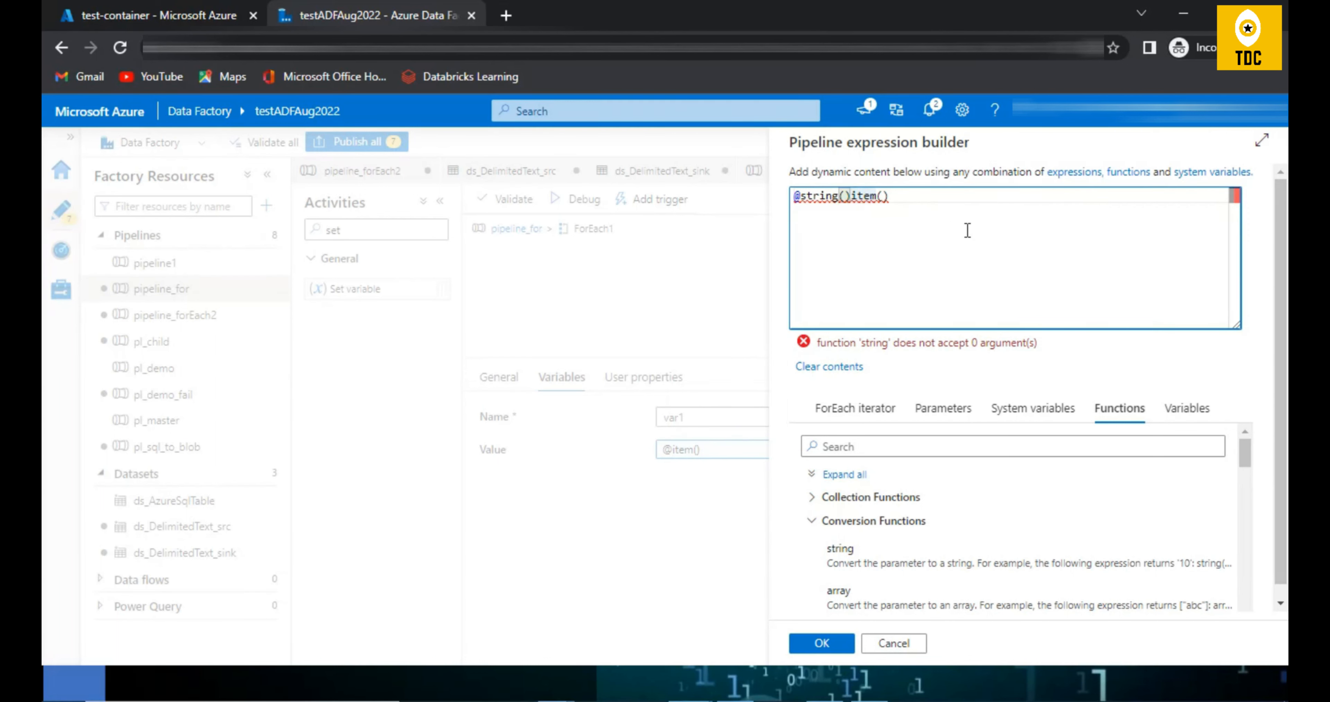
{"action": "left_click", "coordinate": [967, 230]}
{"action": "type", "text": ")"}
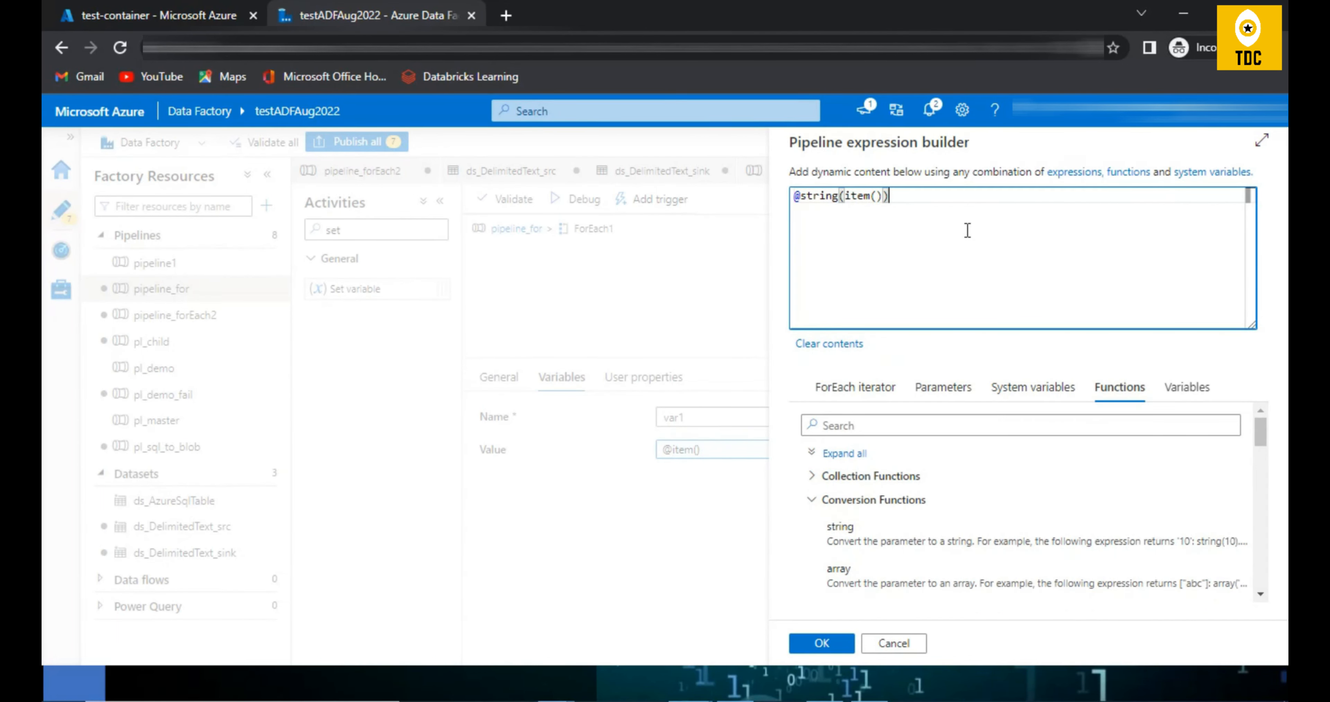
{"action": "left_click", "coordinate": [822, 642]}
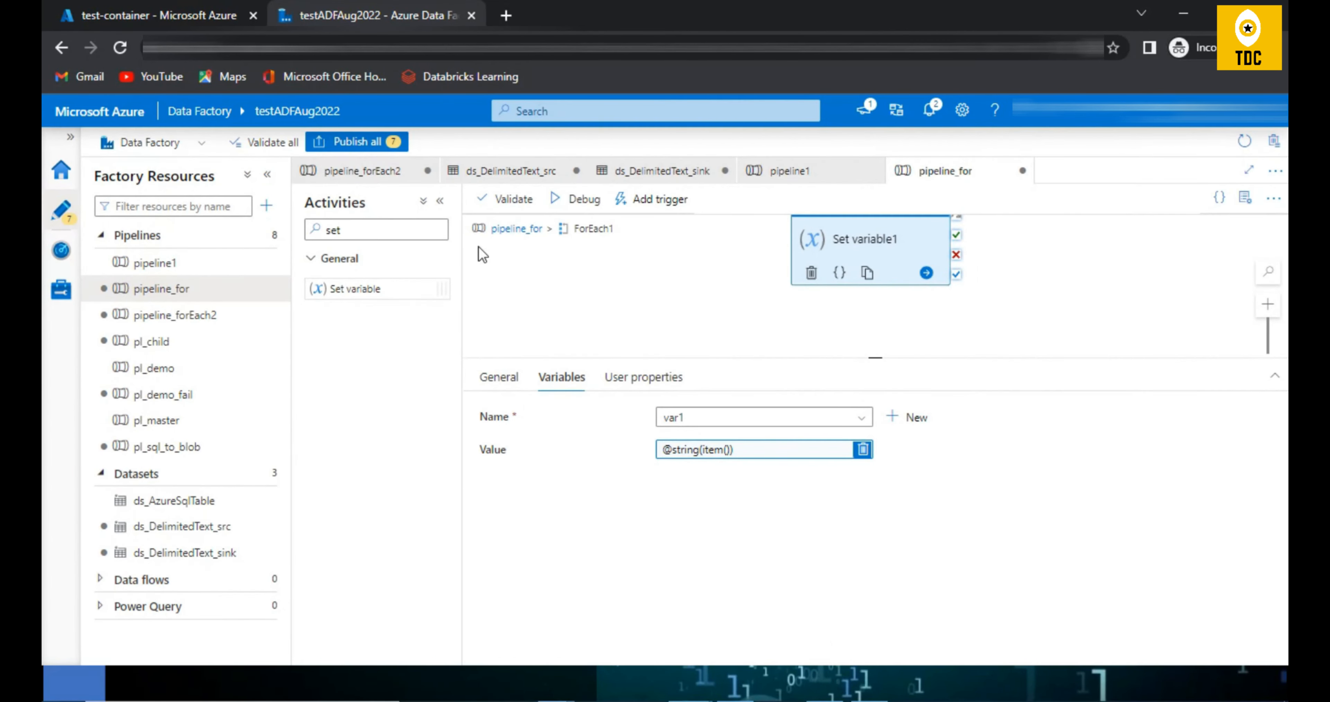
Step: Debug pipeline_for with param1 set to [1,2,3], refresh the run status, and view the output of the earliest Set variable1 run
{"action": "left_click", "coordinate": [578, 216]}
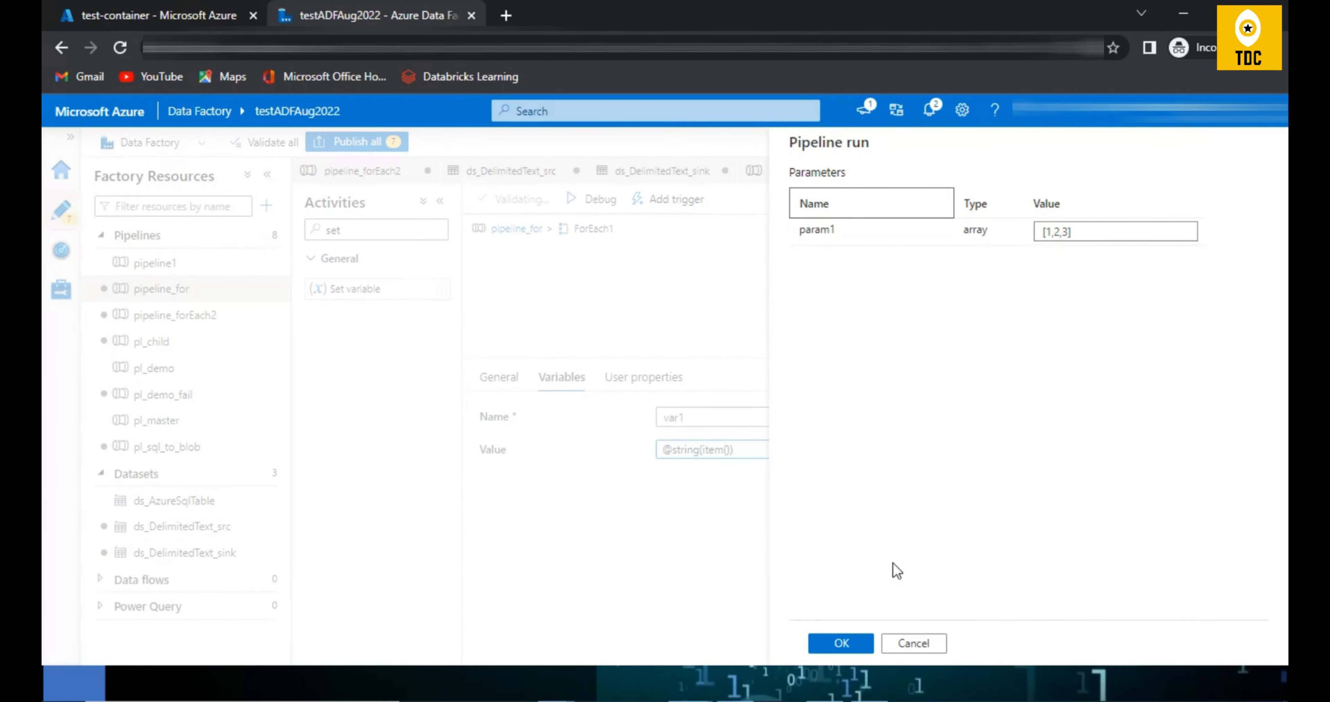
{"action": "left_click", "coordinate": [854, 644]}
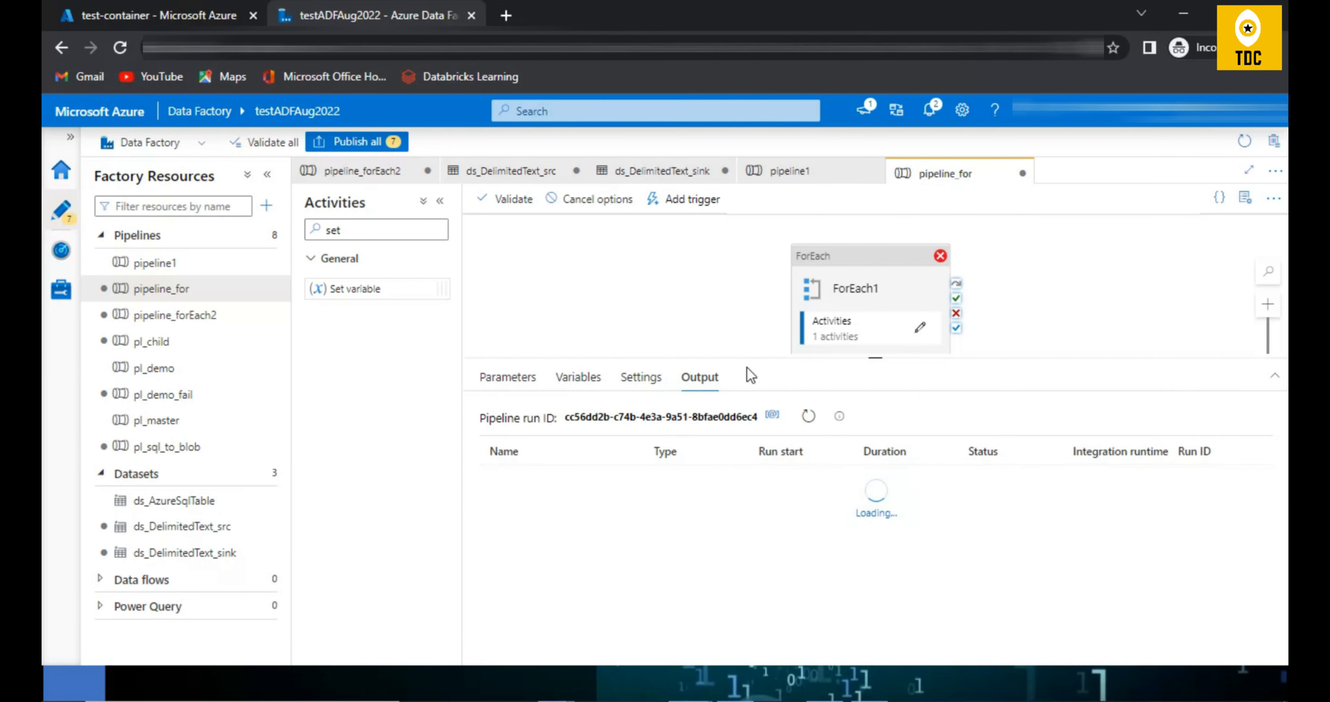
{"action": "left_click", "coordinate": [809, 417]}
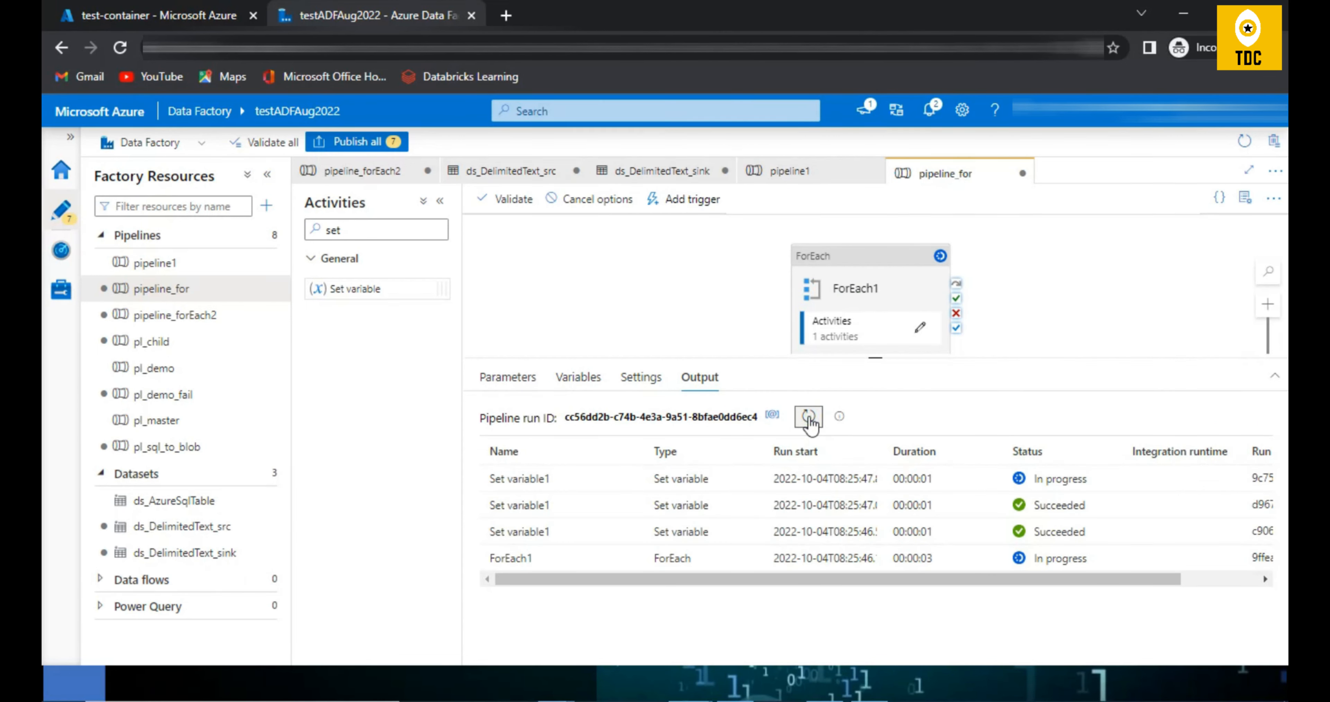
{"action": "left_click", "coordinate": [809, 417]}
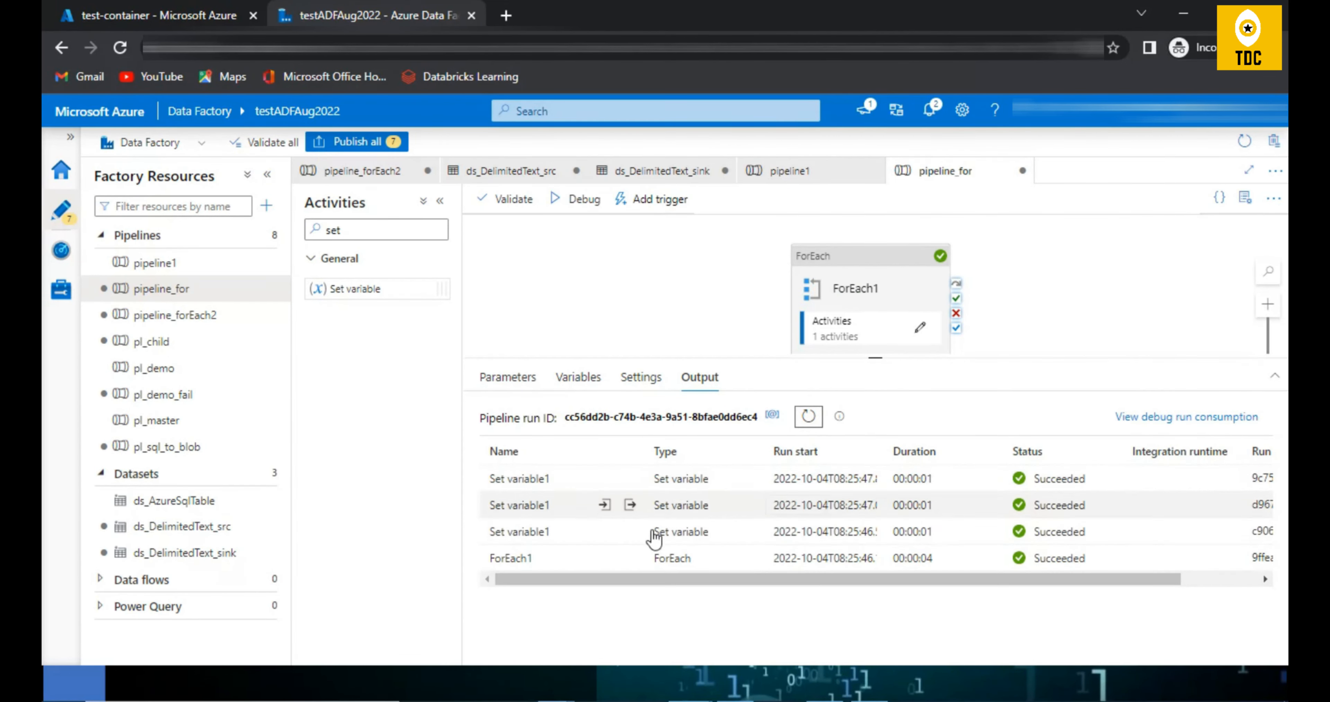
{"action": "left_click", "coordinate": [631, 532]}
{"action": "left_click", "coordinate": [633, 534]}
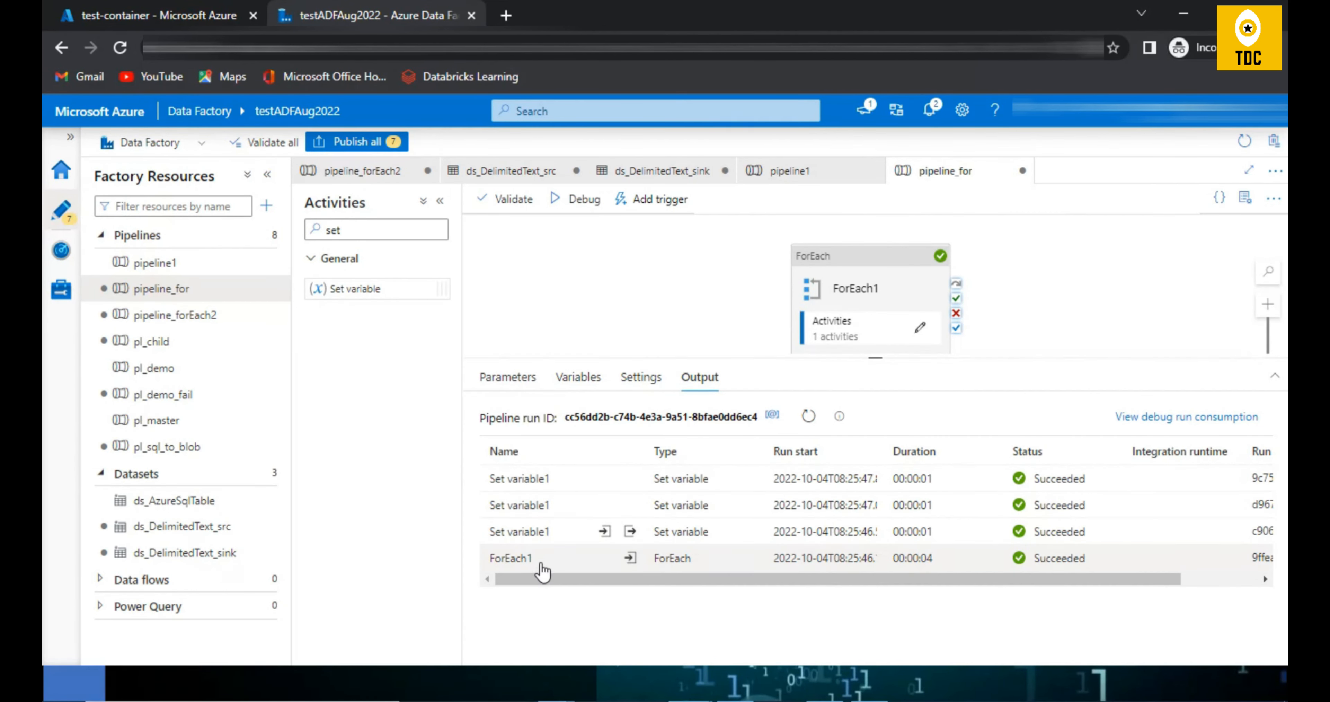
Step: Review the ForEach1 and Set variable1 run entries, the activity inside ForEach1, and param1's default value in pipeline_for
{"action": "left_click_drag", "start_coordinate": [542, 559], "coordinate": [483, 564]}
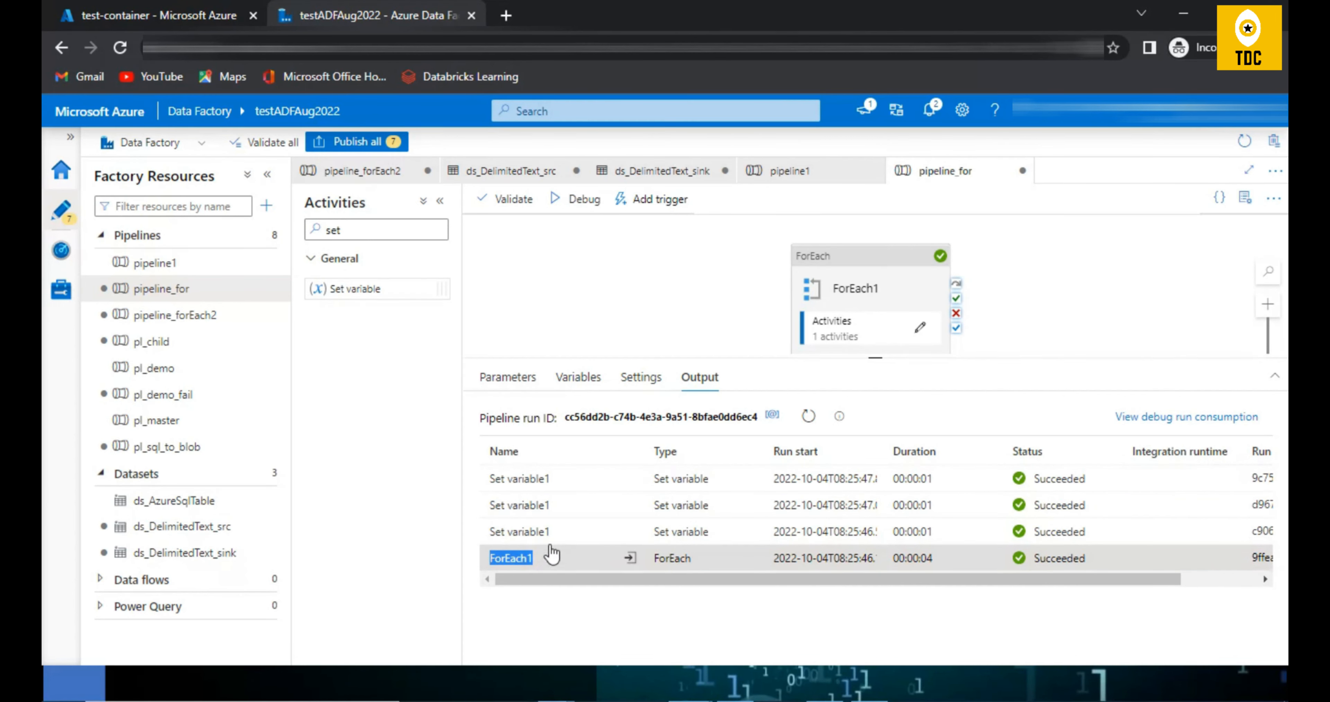
{"action": "left_click", "coordinate": [563, 540]}
{"action": "left_click_drag", "start_coordinate": [564, 541], "coordinate": [488, 537]}
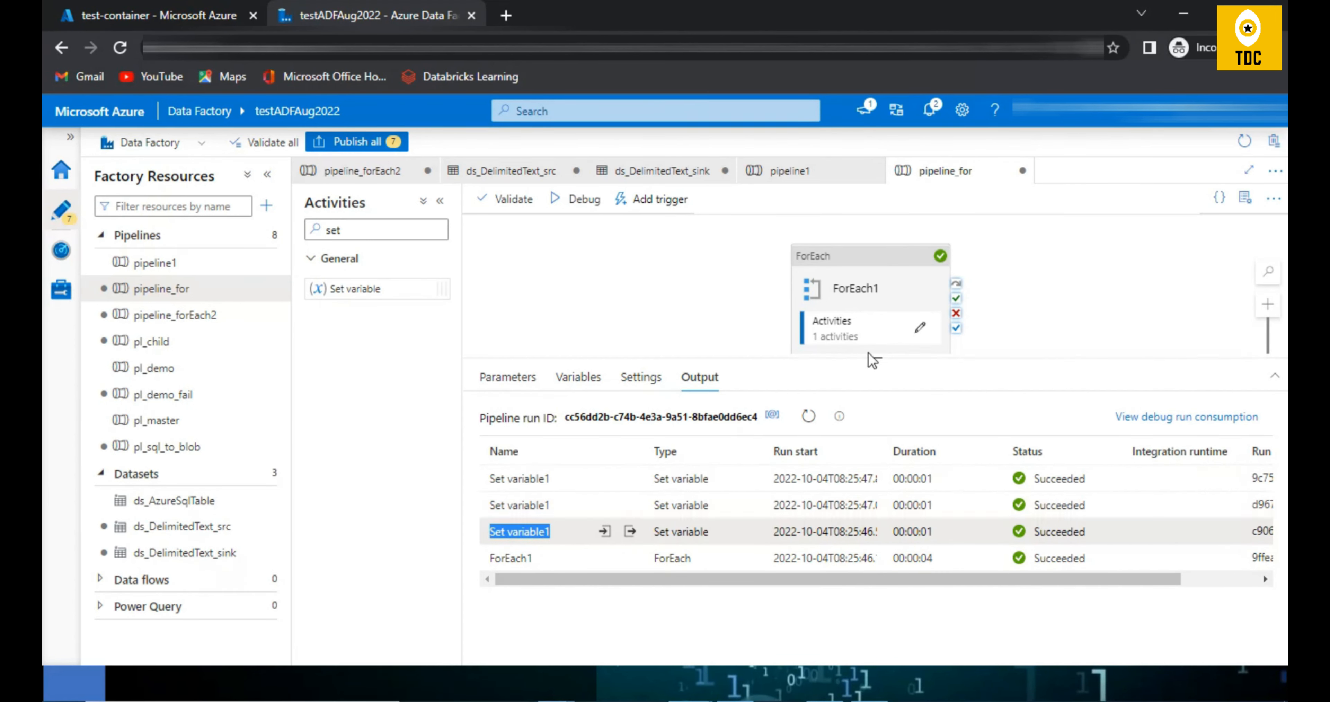
{"action": "left_click", "coordinate": [921, 327]}
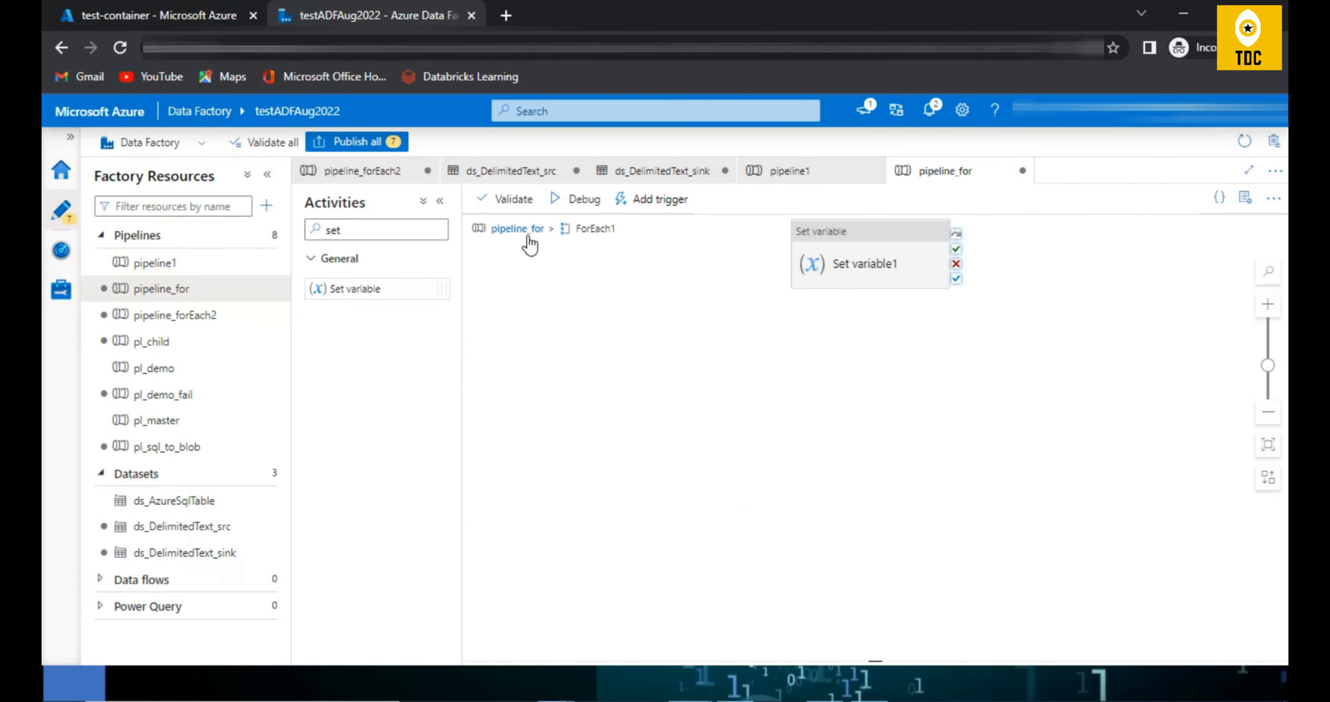
{"action": "left_click", "coordinate": [523, 227]}
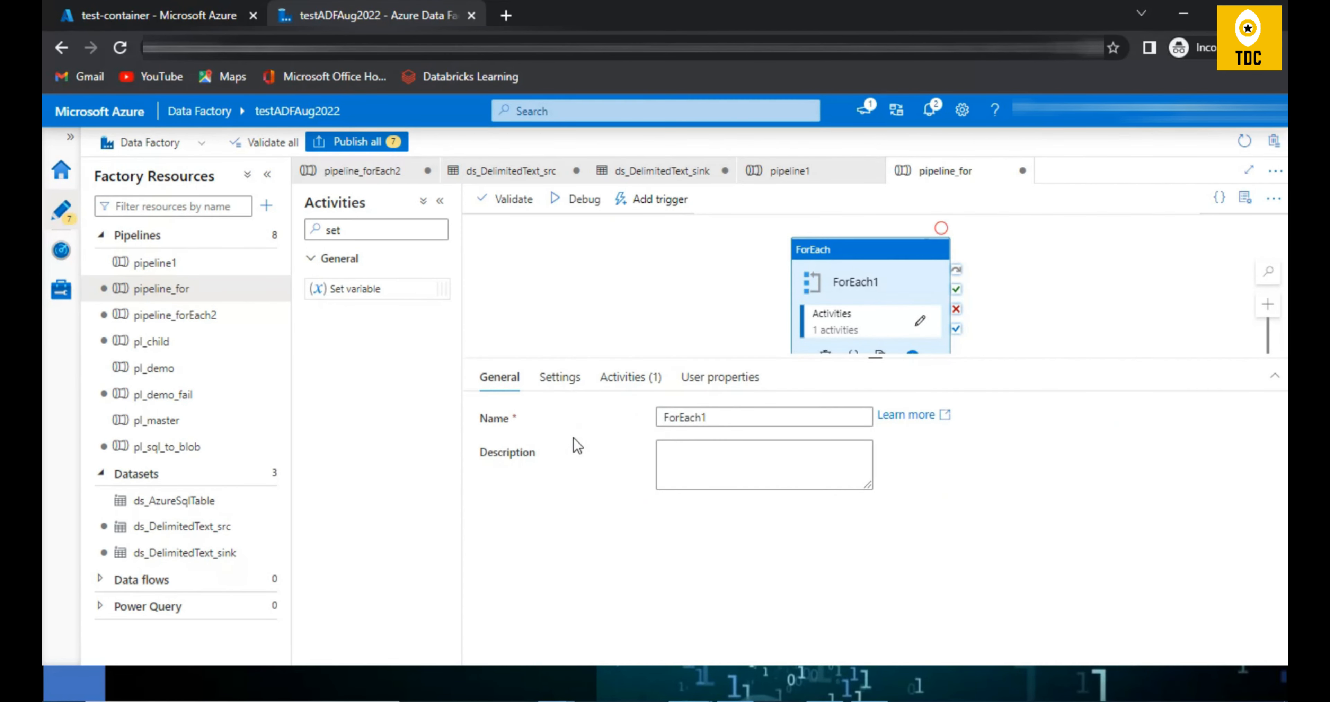
{"action": "left_click", "coordinate": [645, 262]}
{"action": "left_click", "coordinate": [508, 377]}
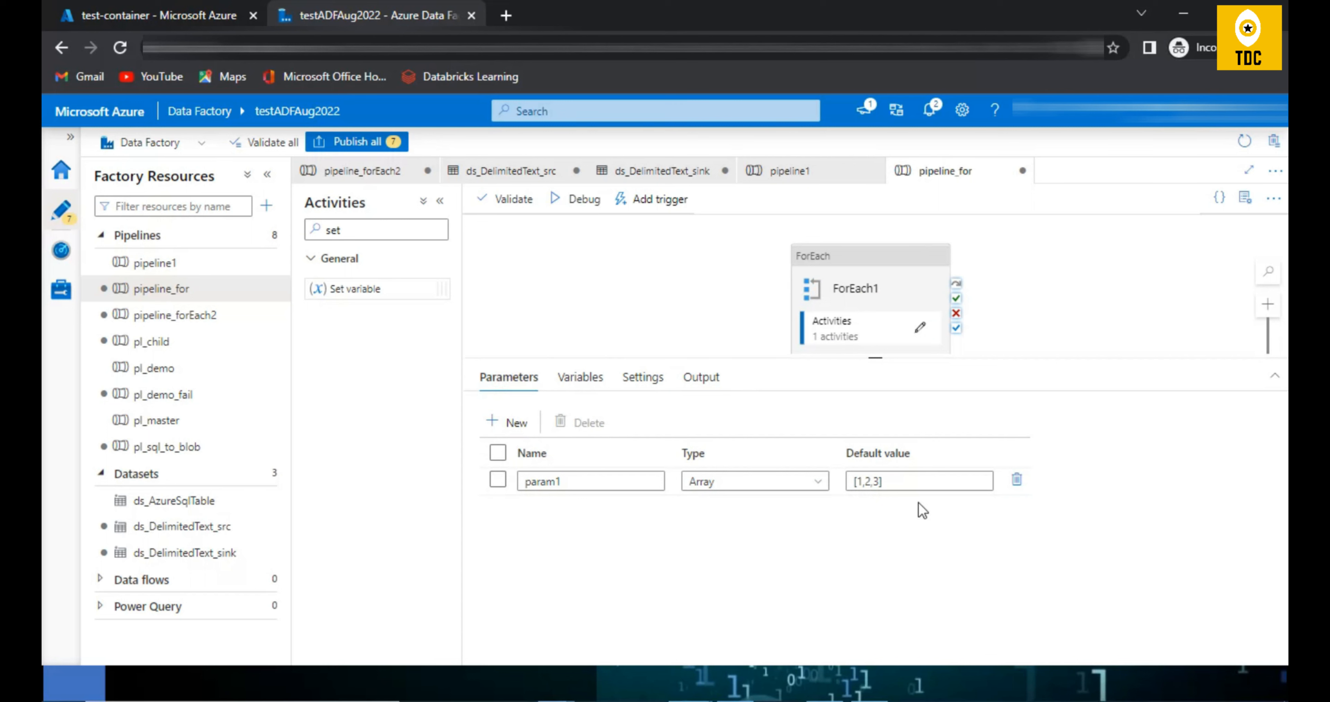
{"action": "left_click_drag", "start_coordinate": [858, 484], "coordinate": [885, 485]}
{"action": "left_click", "coordinate": [692, 262]}
{"action": "left_click", "coordinate": [633, 284]}
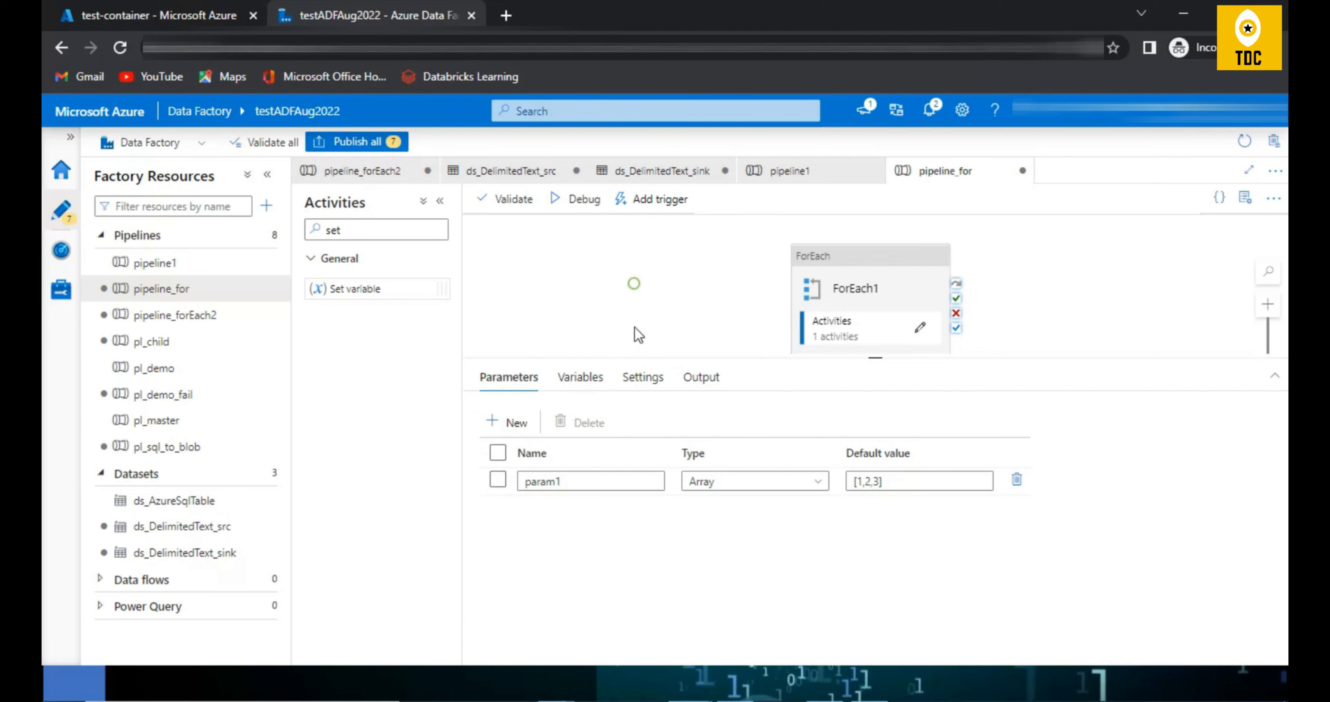
Step: Inspect the output of each Set variable1 run in turn, from the earliest to the latest
{"action": "left_click", "coordinate": [701, 378]}
{"action": "left_click", "coordinate": [630, 532]}
{"action": "left_click", "coordinate": [630, 534]}
{"action": "left_click", "coordinate": [631, 508]}
{"action": "left_click", "coordinate": [631, 508]}
{"action": "left_click", "coordinate": [631, 479]}
{"action": "left_click", "coordinate": [631, 480]}
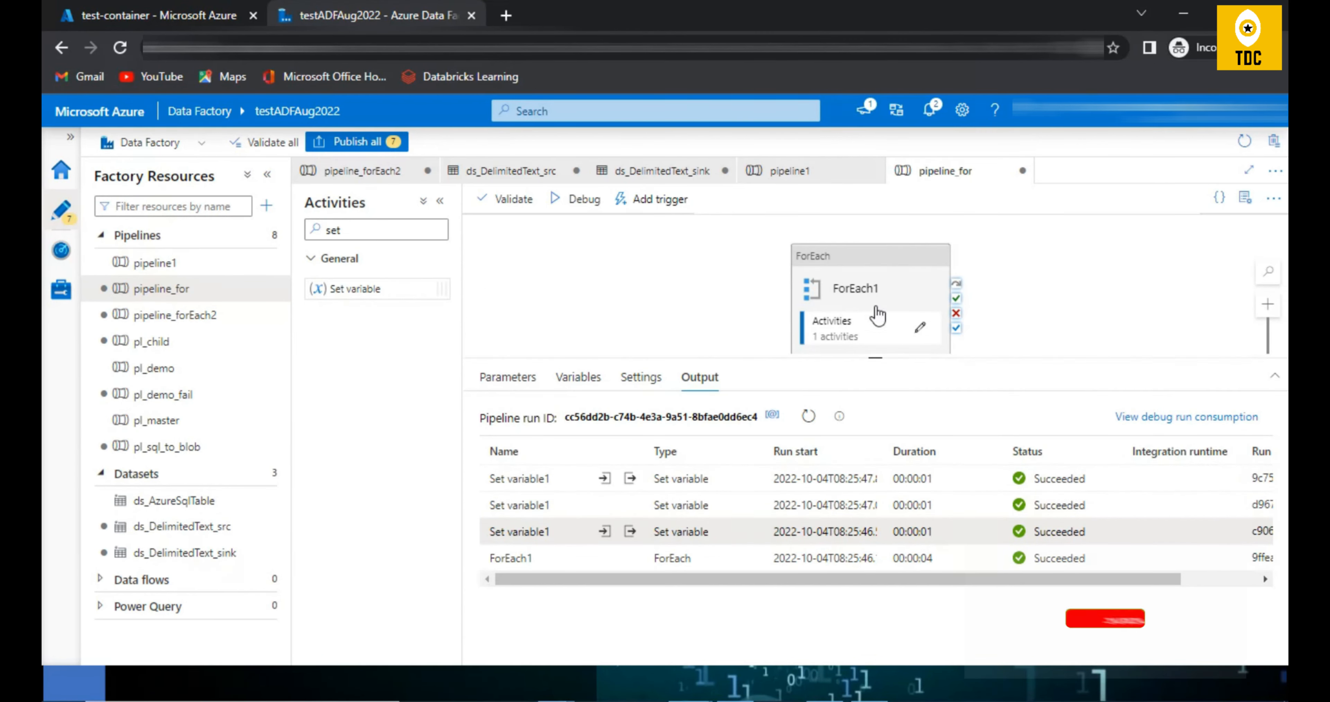
Step: Check ForEach1's Sequential setting, and compare it with the output order of the first two Set variable1 runs
{"action": "left_click", "coordinate": [847, 286]}
{"action": "left_click", "coordinate": [585, 385]}
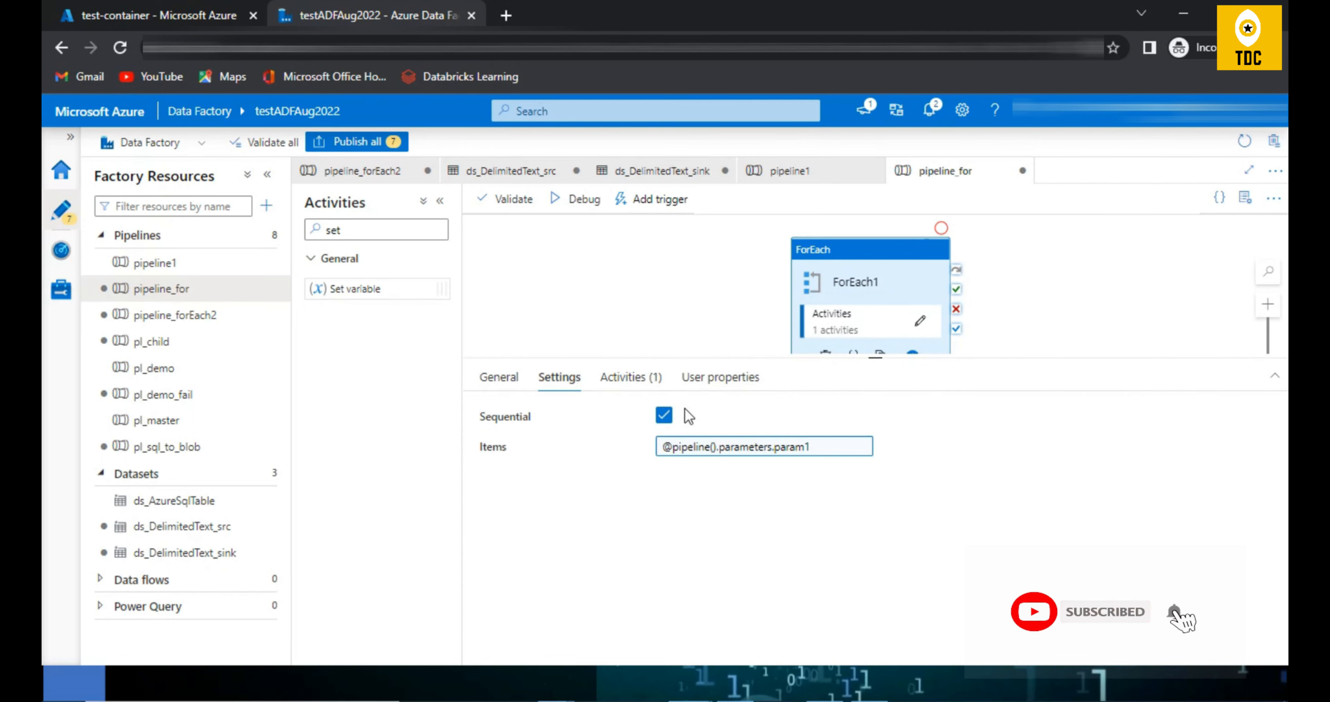
{"action": "left_click", "coordinate": [677, 300]}
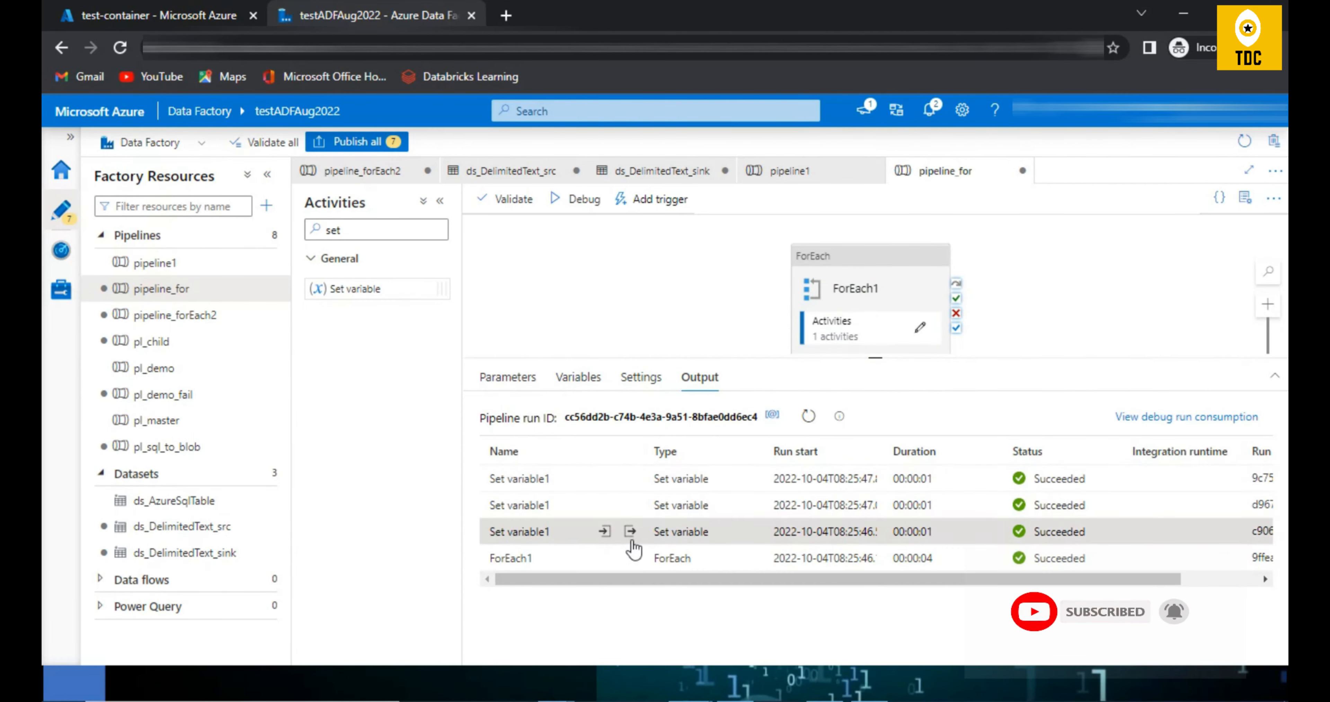
{"action": "left_click", "coordinate": [630, 532]}
{"action": "left_click", "coordinate": [631, 508]}
{"action": "left_click", "coordinate": [630, 505]}
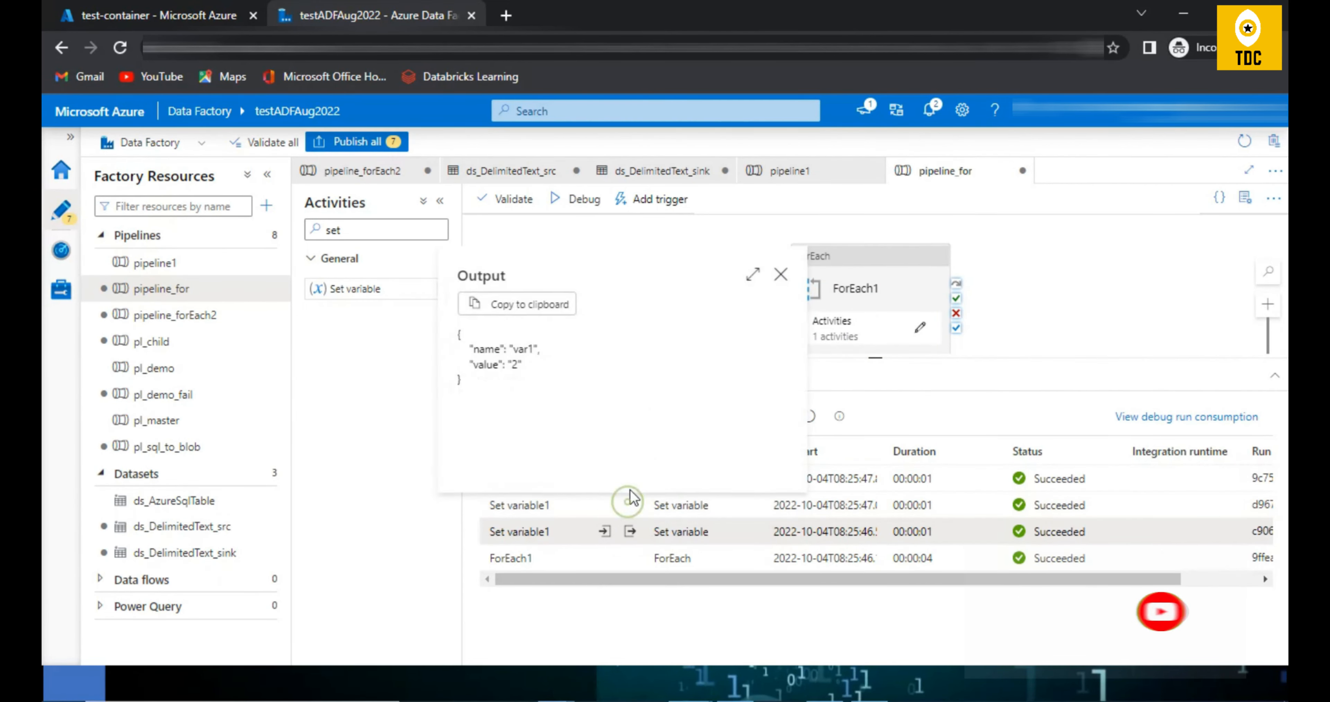
{"action": "left_click", "coordinate": [631, 533]}
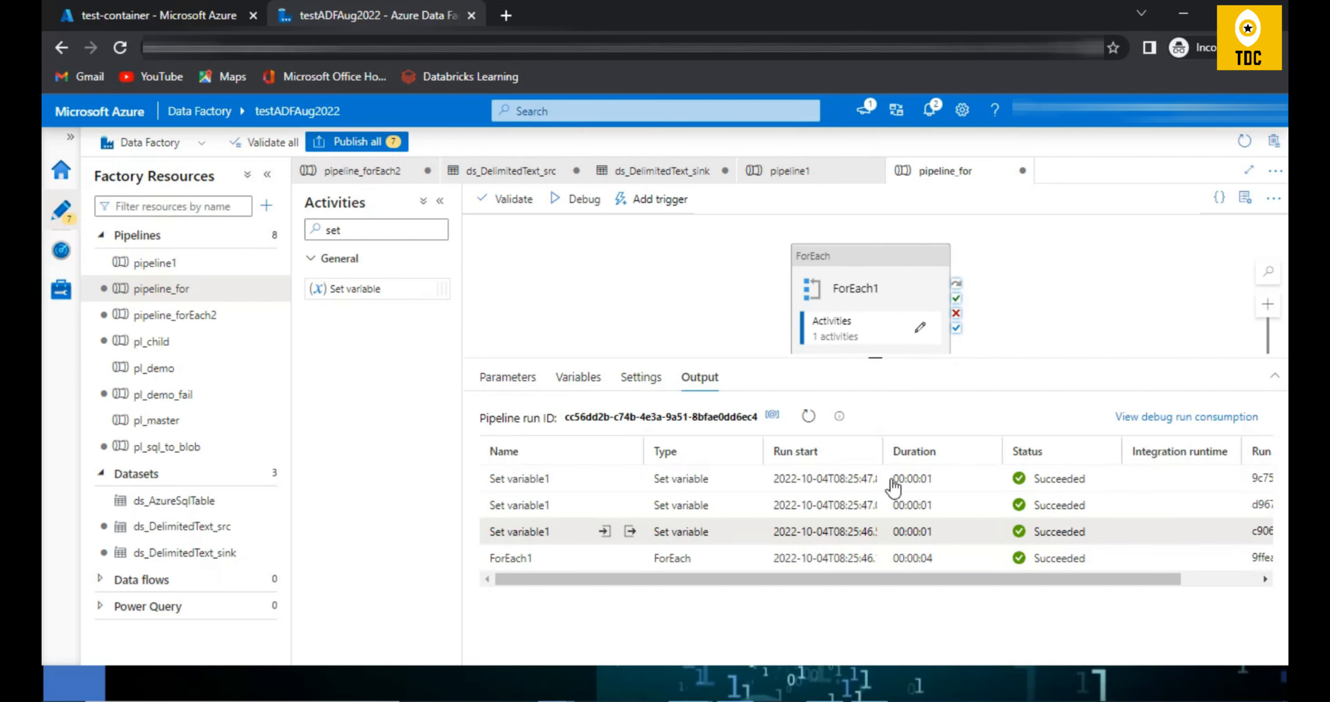
{"action": "left_click_drag", "start_coordinate": [859, 589], "coordinate": [681, 592]}
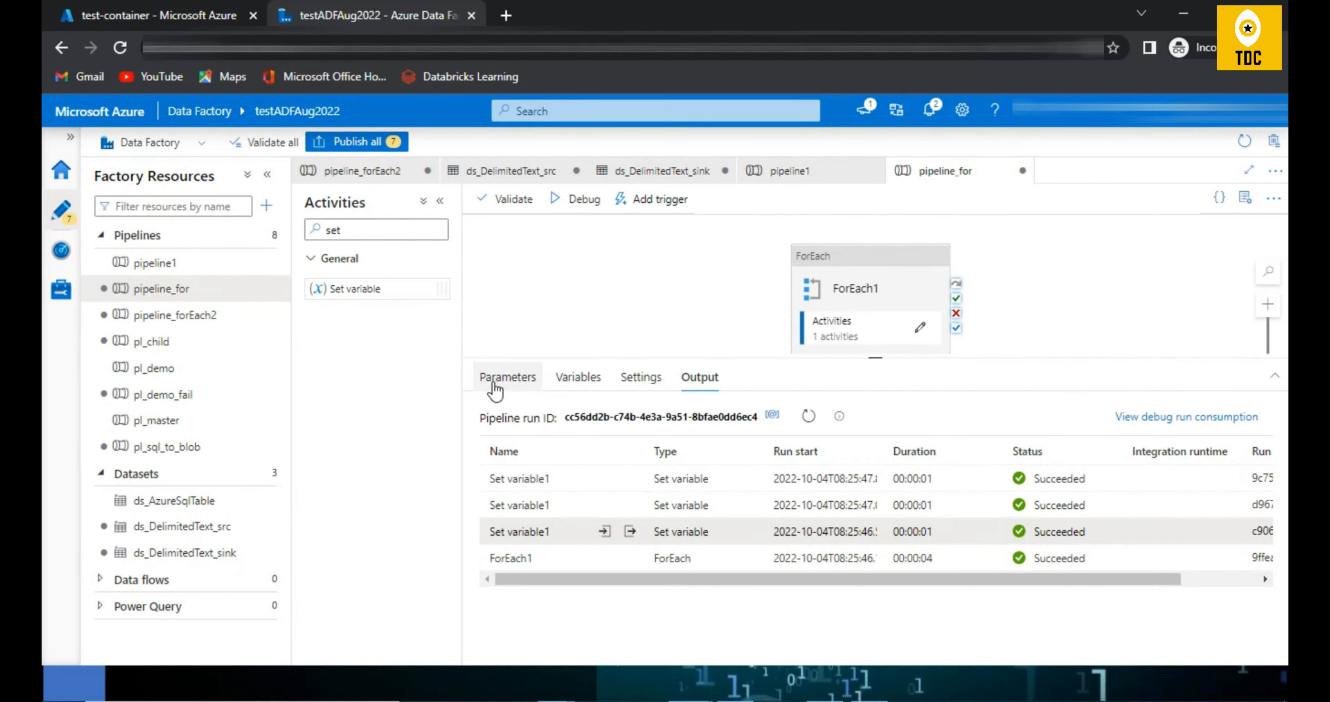
Step: Replace the numbers in param1's default array with quoted CSV file names, starting with 'file1.csv'
{"action": "left_click", "coordinate": [508, 378]}
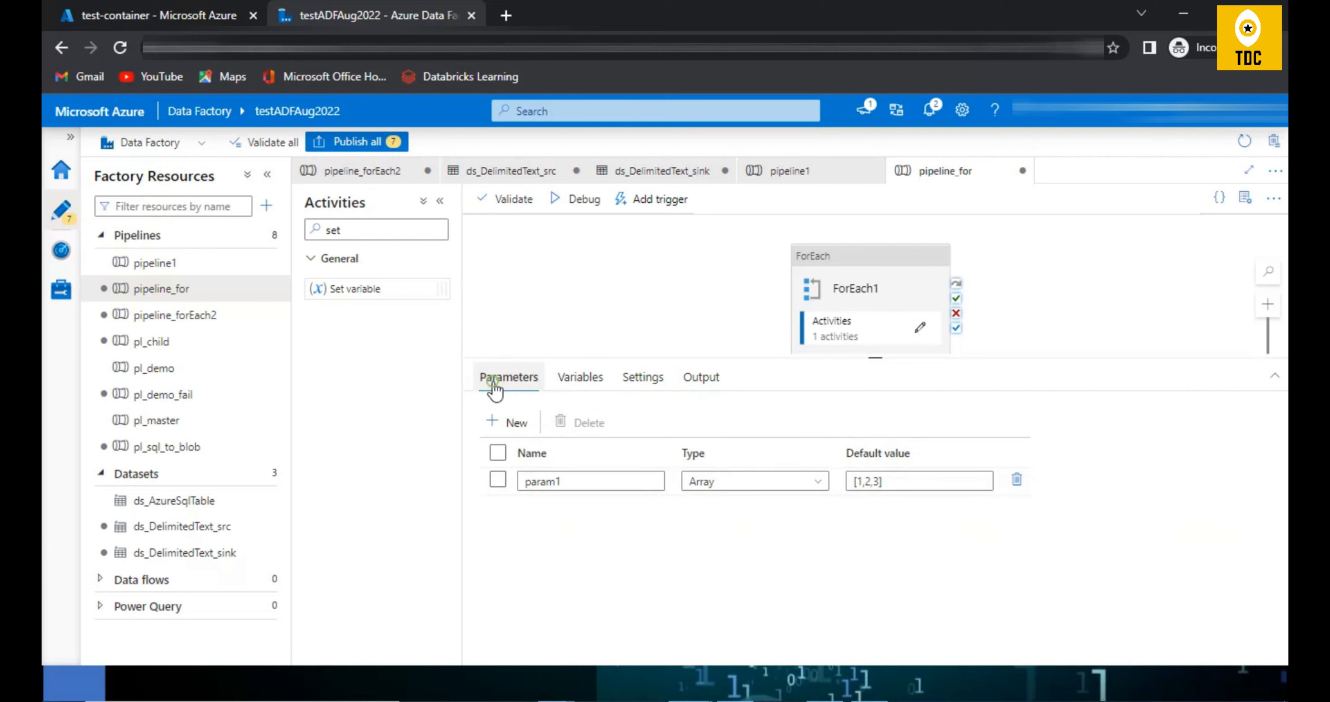
{"action": "left_click", "coordinate": [861, 483]}
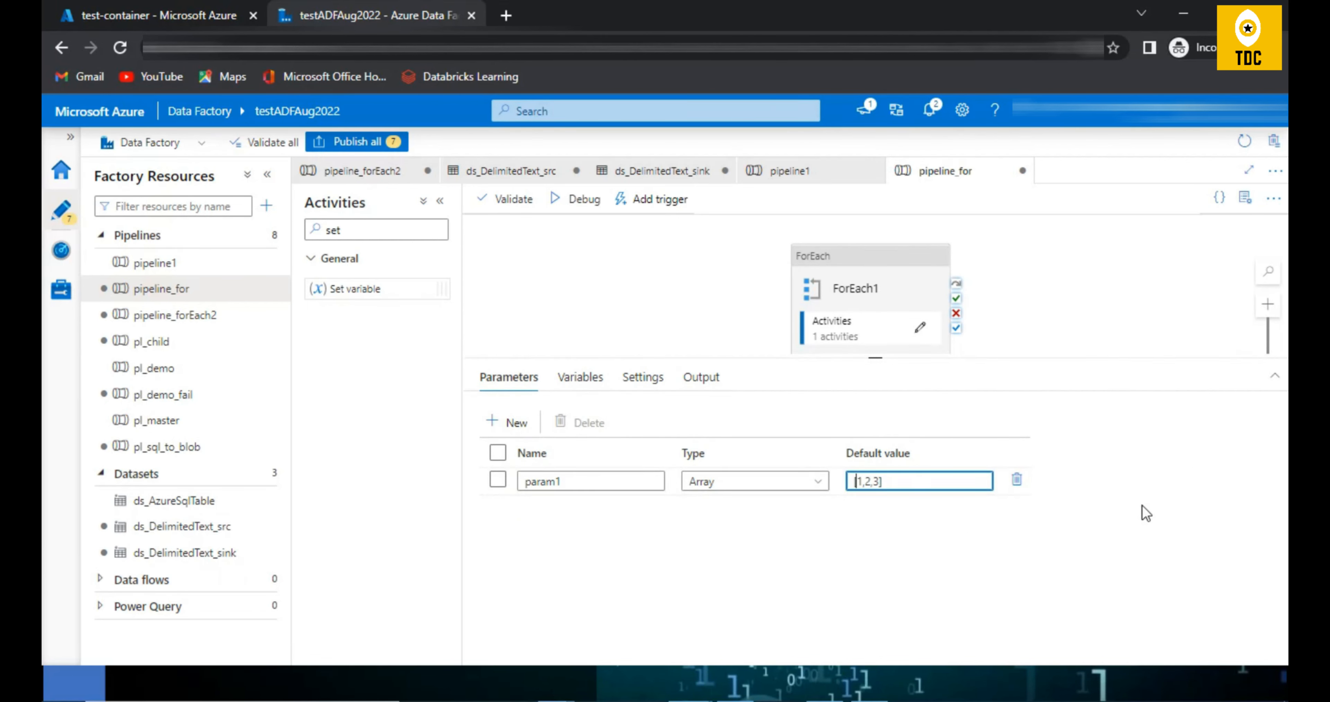
{"action": "key", "text": "Delete"}
{"action": "key", "text": "Delete"}
{"action": "type", "text": "'file1.csv"}
{"action": "type", "text": ".csv'"}
{"action": "left_click", "coordinate": [885, 288]}
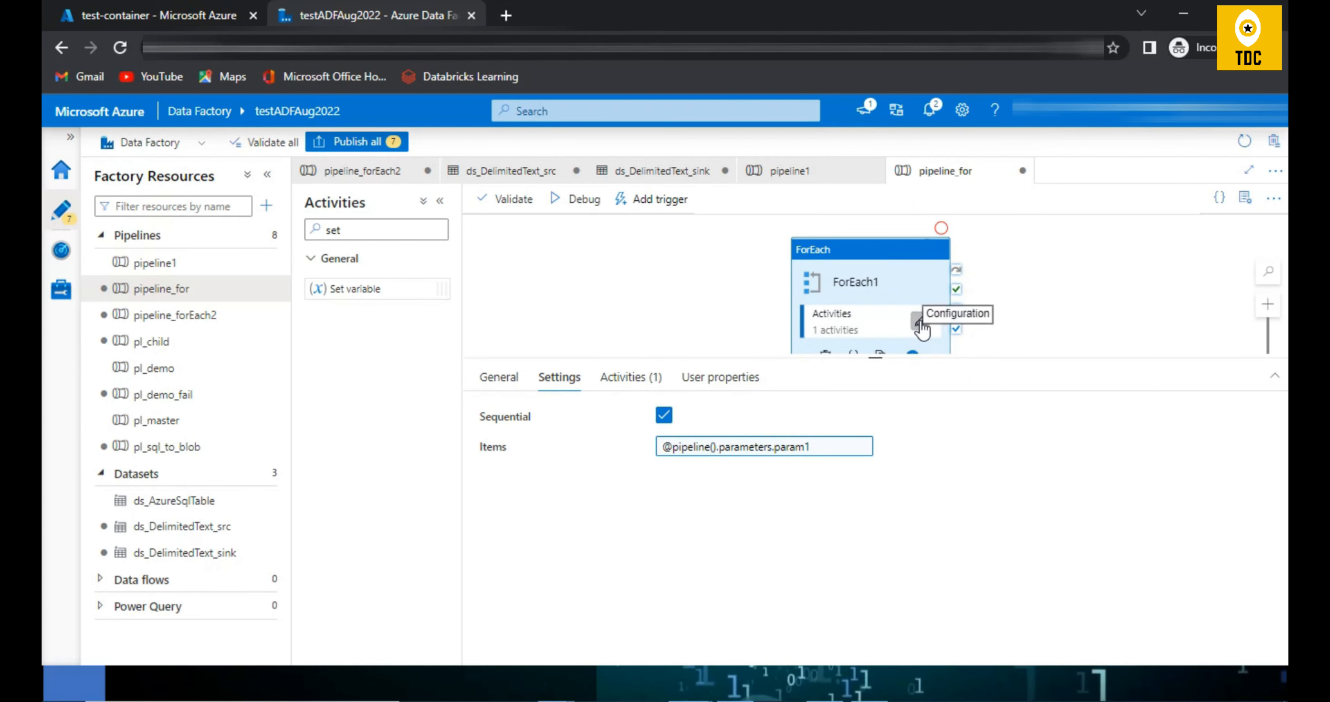
{"action": "left_click", "coordinate": [920, 327]}
{"action": "left_click", "coordinate": [819, 259]}
{"action": "left_click", "coordinate": [723, 450]}
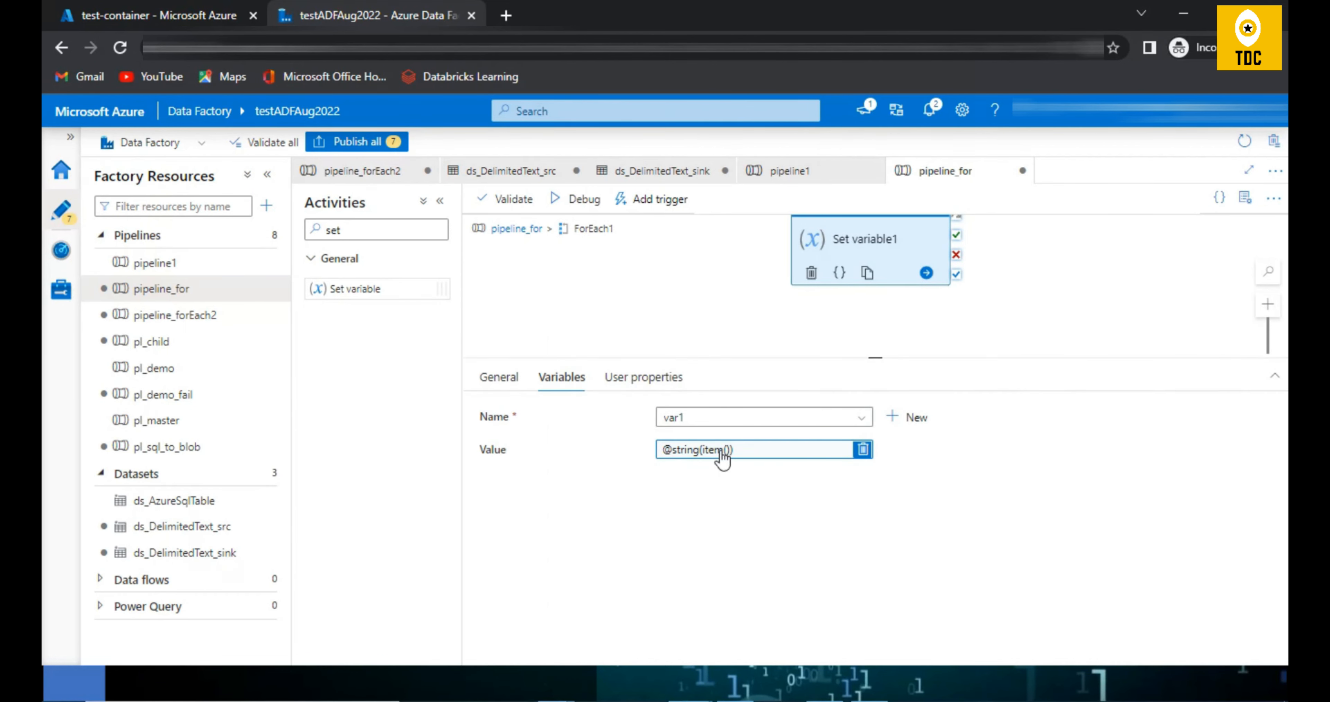
{"action": "left_click_drag", "start_coordinate": [801, 196], "coordinate": [827, 196]}
{"action": "key", "text": "BackSpace"}
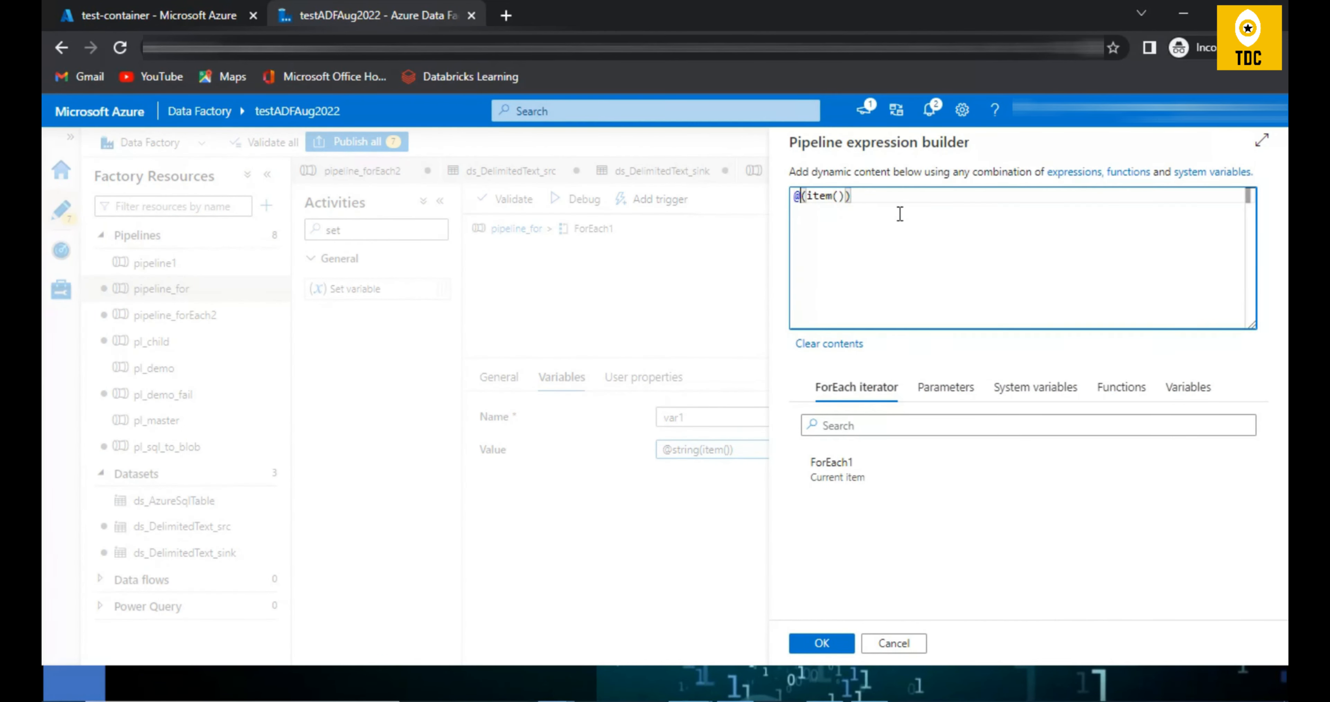
{"action": "left_click", "coordinate": [883, 204]}
{"action": "key", "text": "BackSpace"}
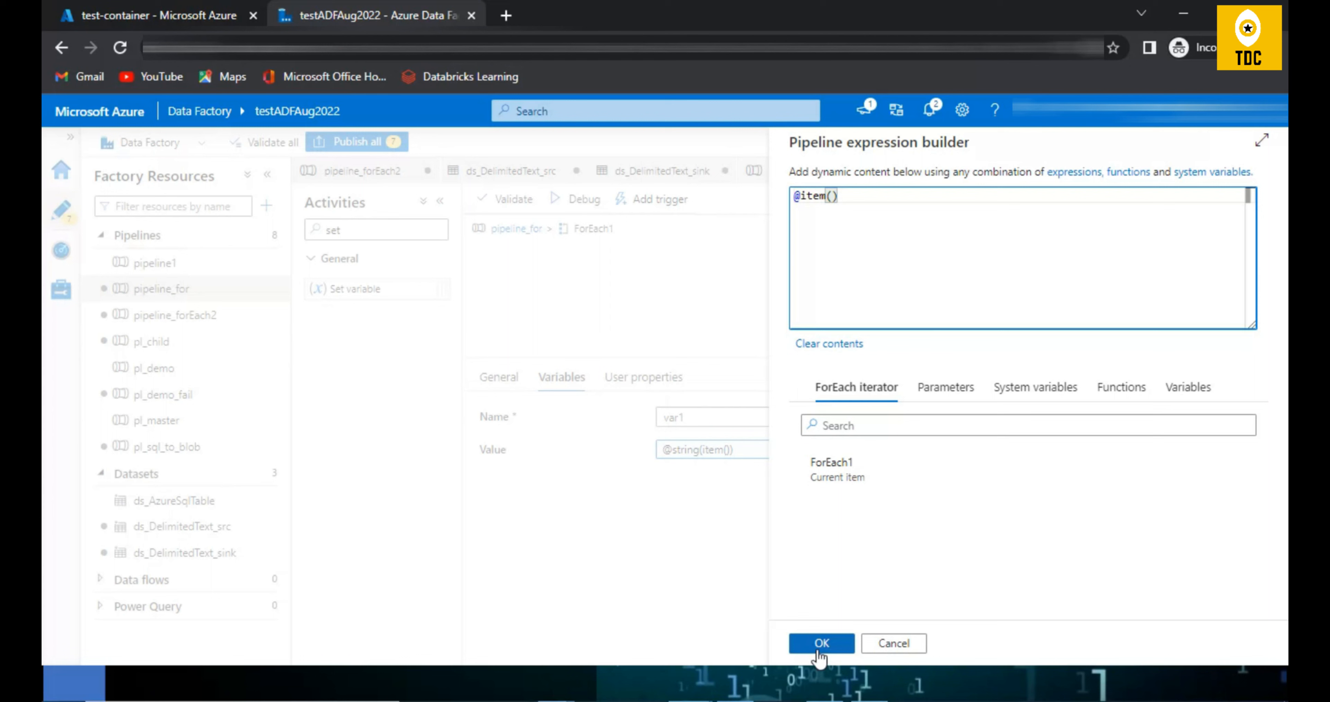
{"action": "left_click", "coordinate": [822, 643]}
{"action": "left_click", "coordinate": [514, 228]}
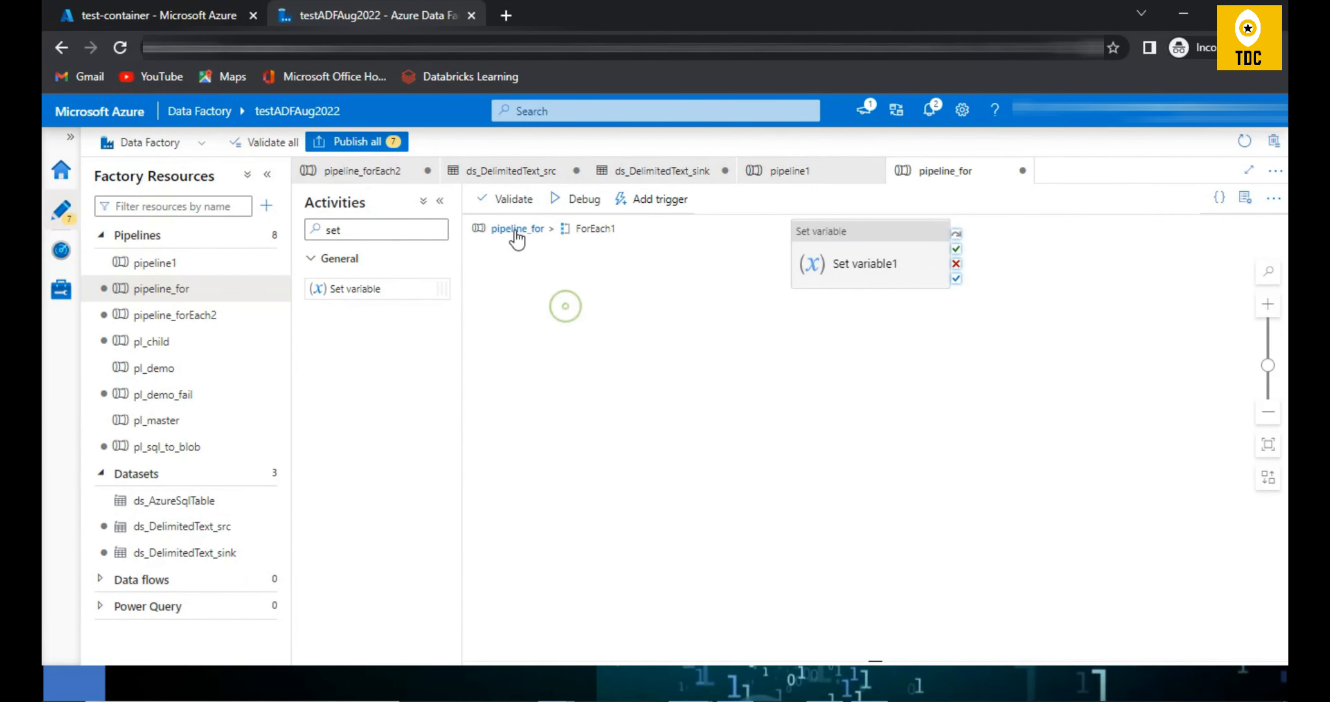
{"action": "left_click", "coordinate": [870, 289]}
{"action": "left_click", "coordinate": [616, 315]}
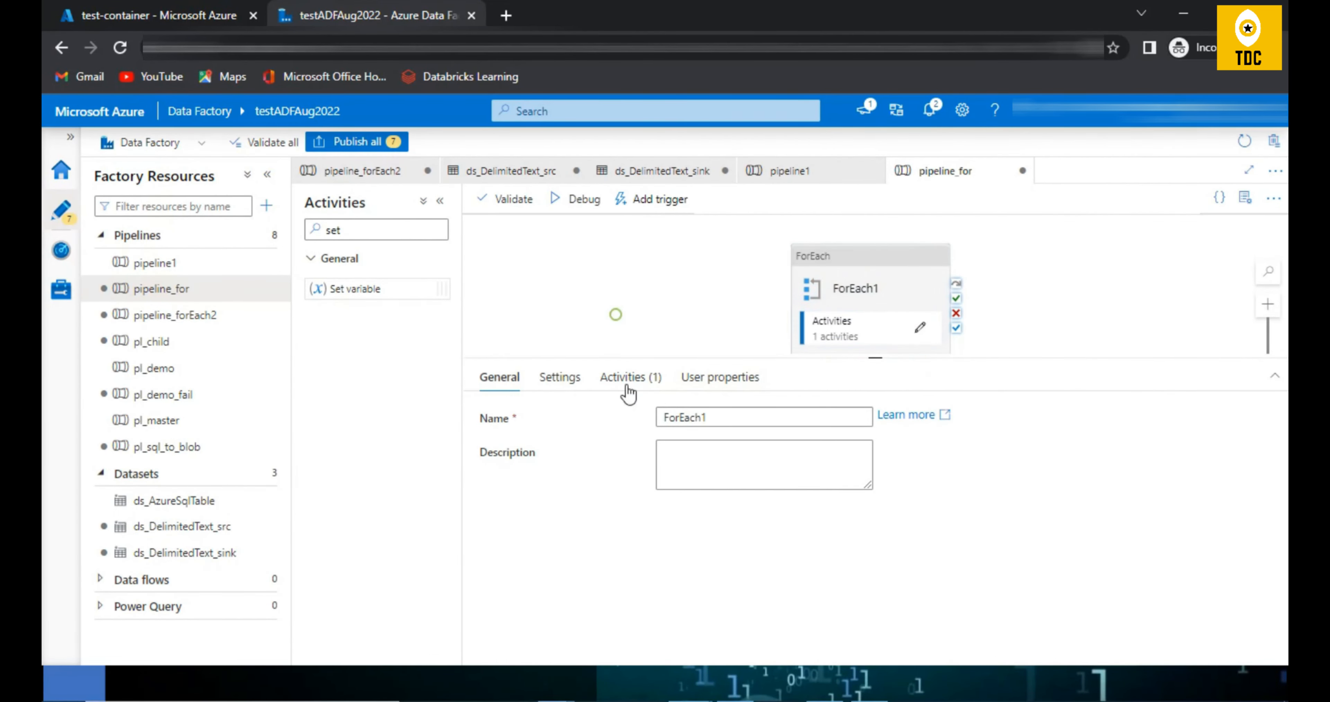
Step: Try to debug pipeline_for, and go to param1 from the validation output before closing it
{"action": "left_click", "coordinate": [582, 202]}
{"action": "left_click", "coordinate": [1055, 204]}
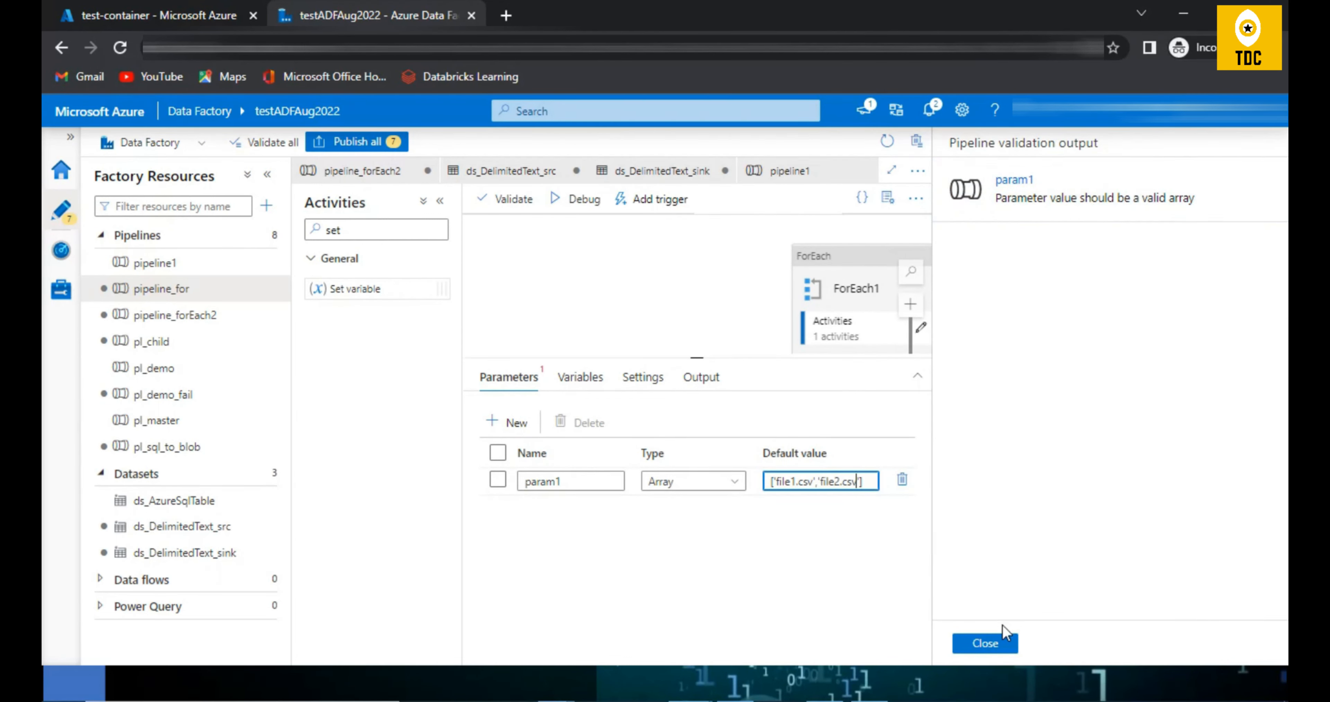
{"action": "left_click", "coordinate": [986, 643]}
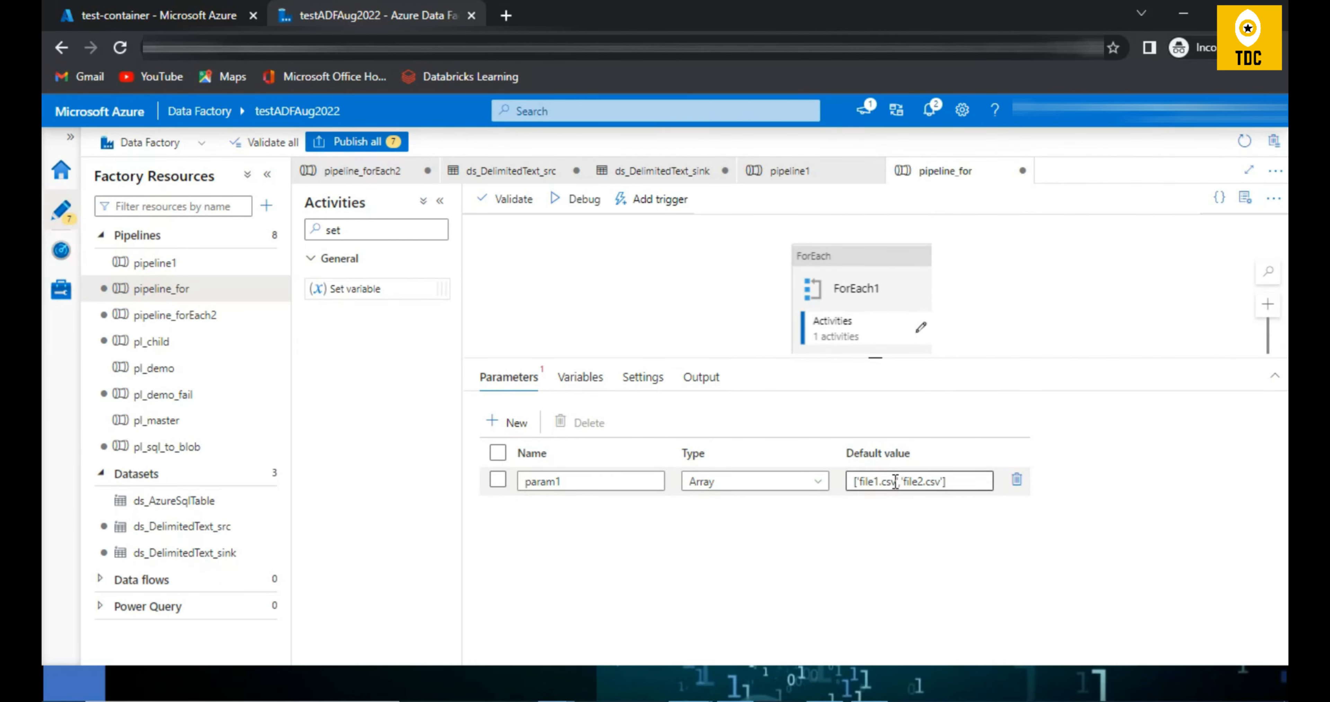
Step: Replace the single quotes in param1's default array with double quotes, making it ["file1.csv","file2.csv"]
{"action": "left_click", "coordinate": [964, 482]}
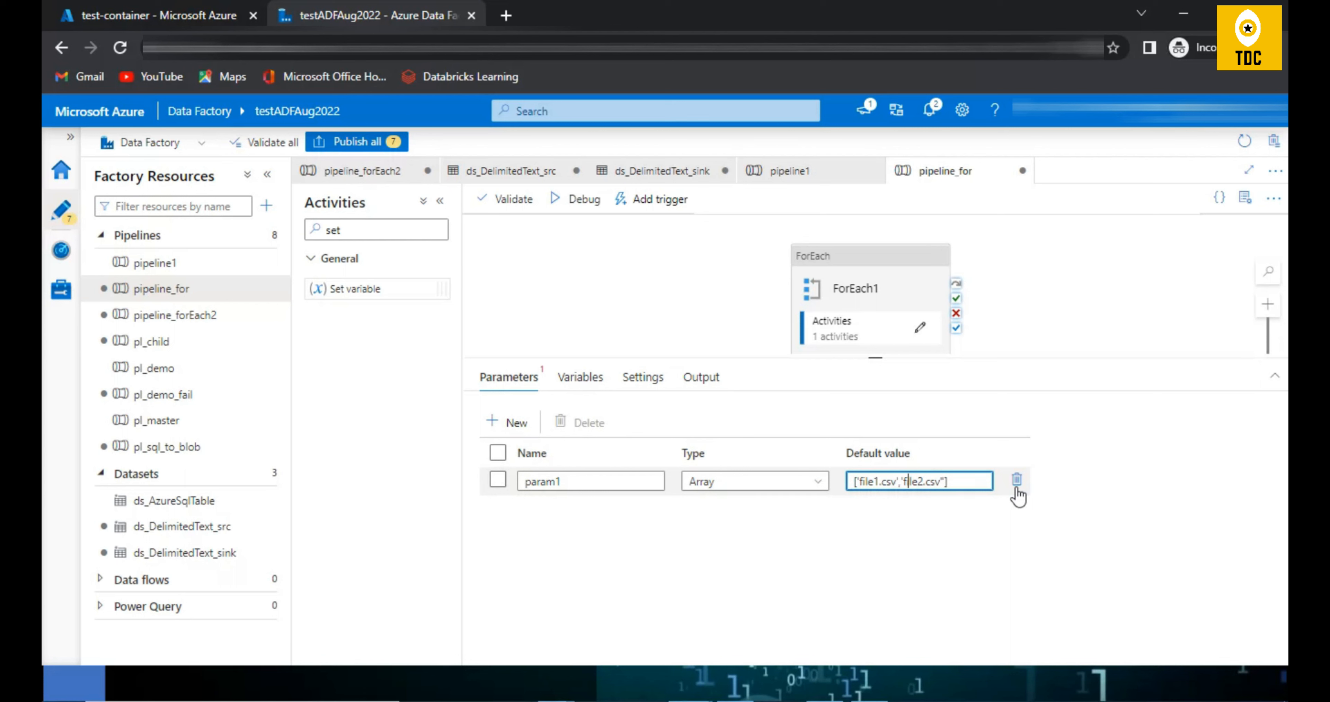
{"action": "type", "text": "\""}
{"action": "key", "text": "Left"}
{"action": "key", "text": "Left"}
{"action": "key", "text": "BackSpace"}
{"action": "type", "text": "\",\""}
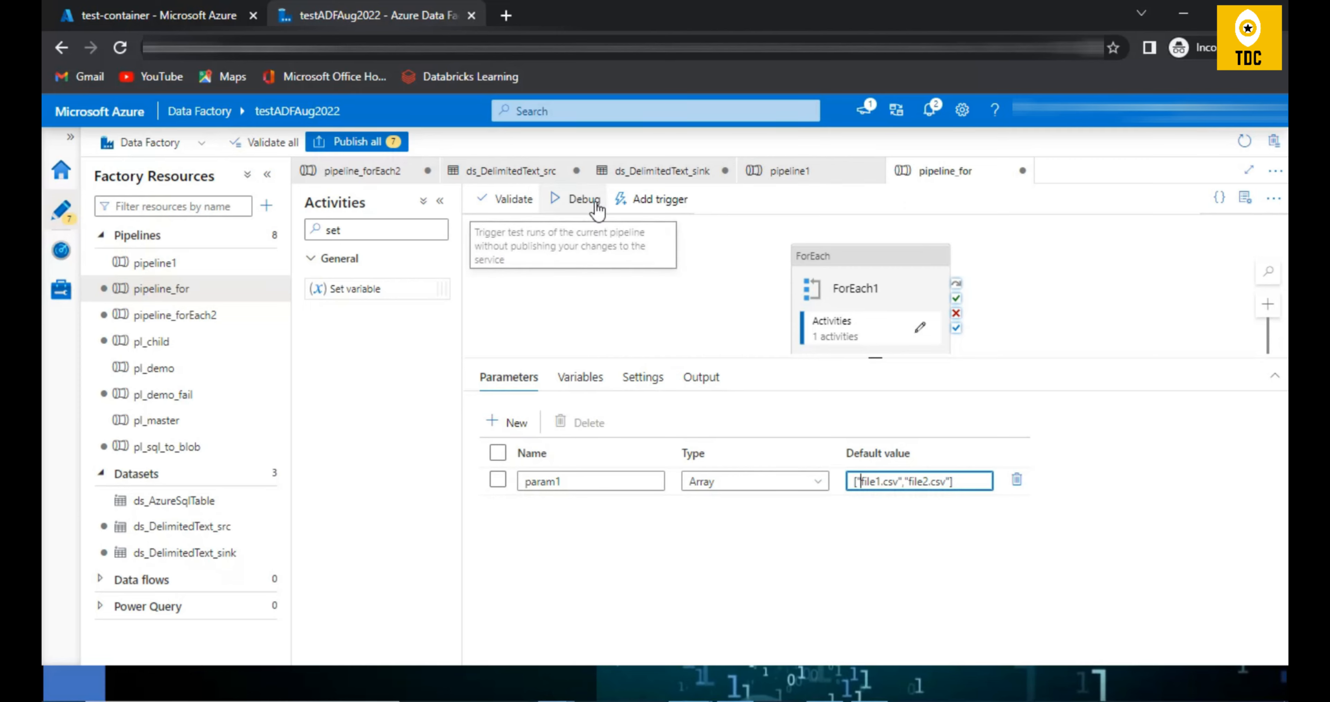
Step: Run pipeline_for in debug mode and refresh its run output
{"action": "left_click", "coordinate": [598, 209]}
{"action": "left_click", "coordinate": [858, 645]}
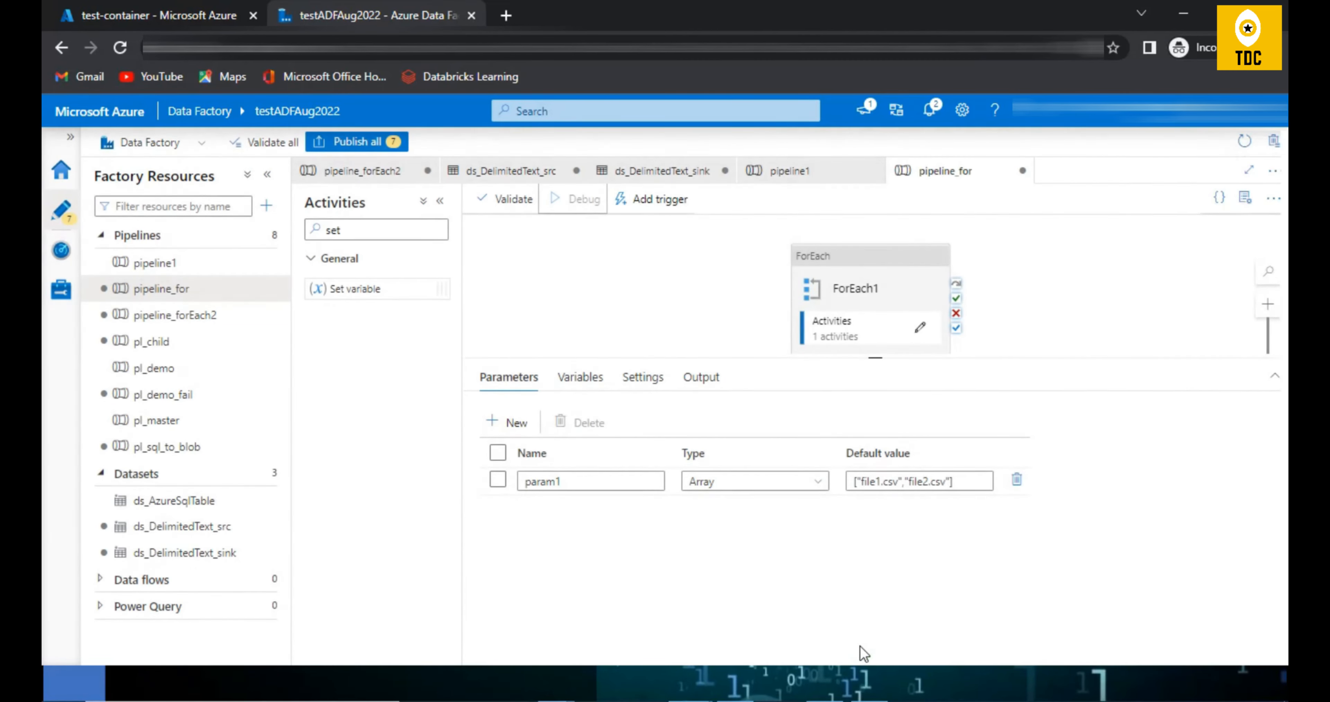
{"action": "left_click", "coordinate": [700, 377]}
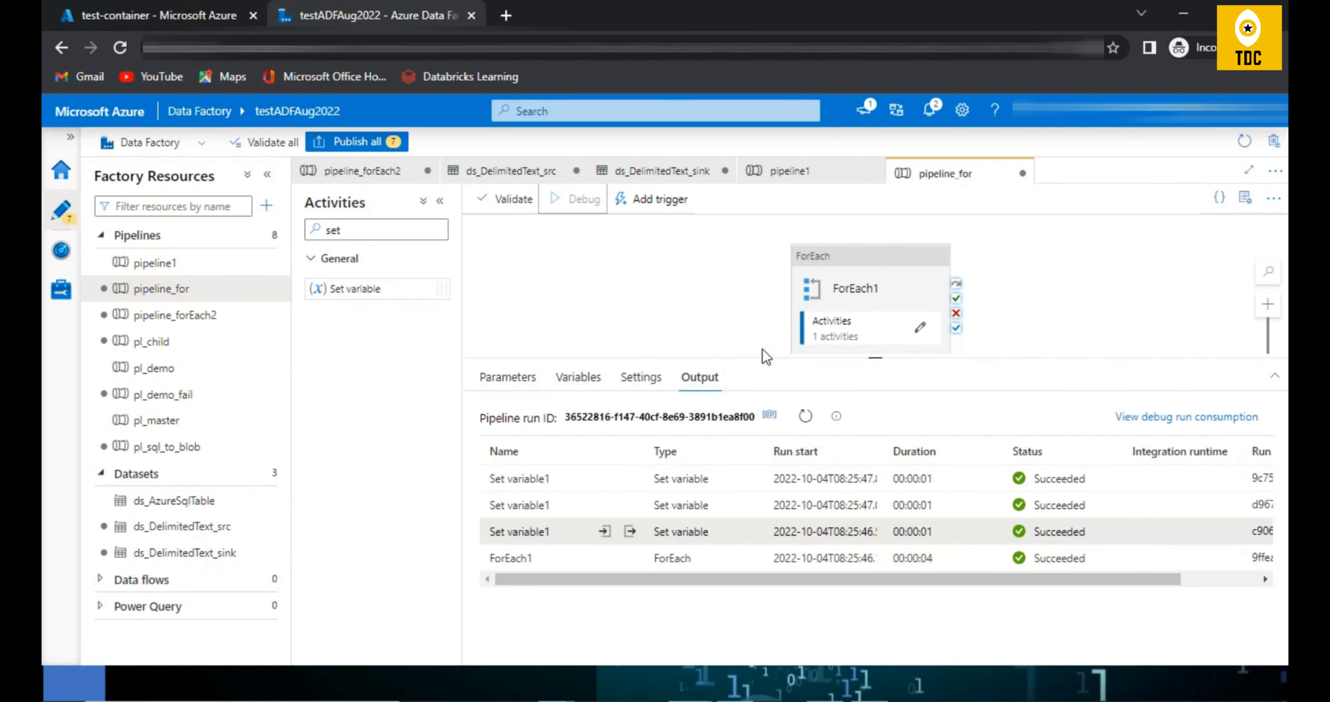
{"action": "left_click", "coordinate": [800, 418]}
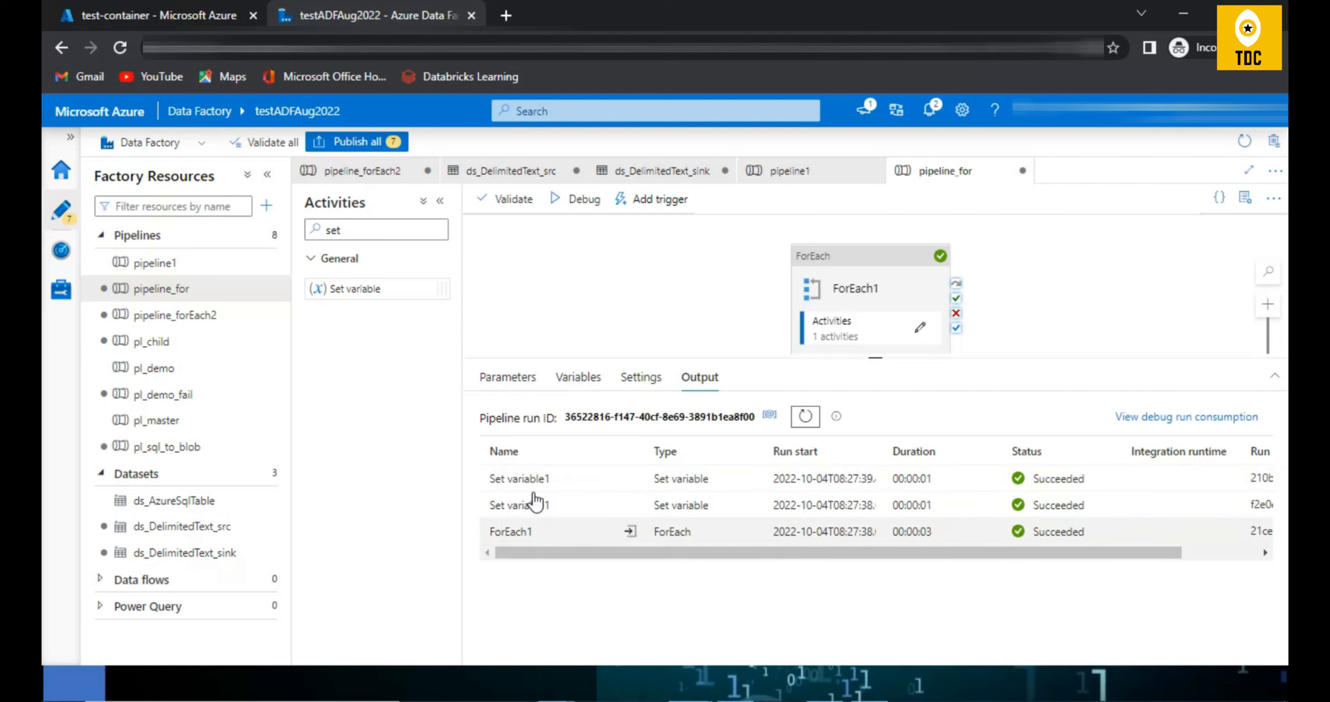
Step: Inspect the output of both Set variable1 runs from the file name array, starting with the earlier one
{"action": "left_click", "coordinate": [633, 504]}
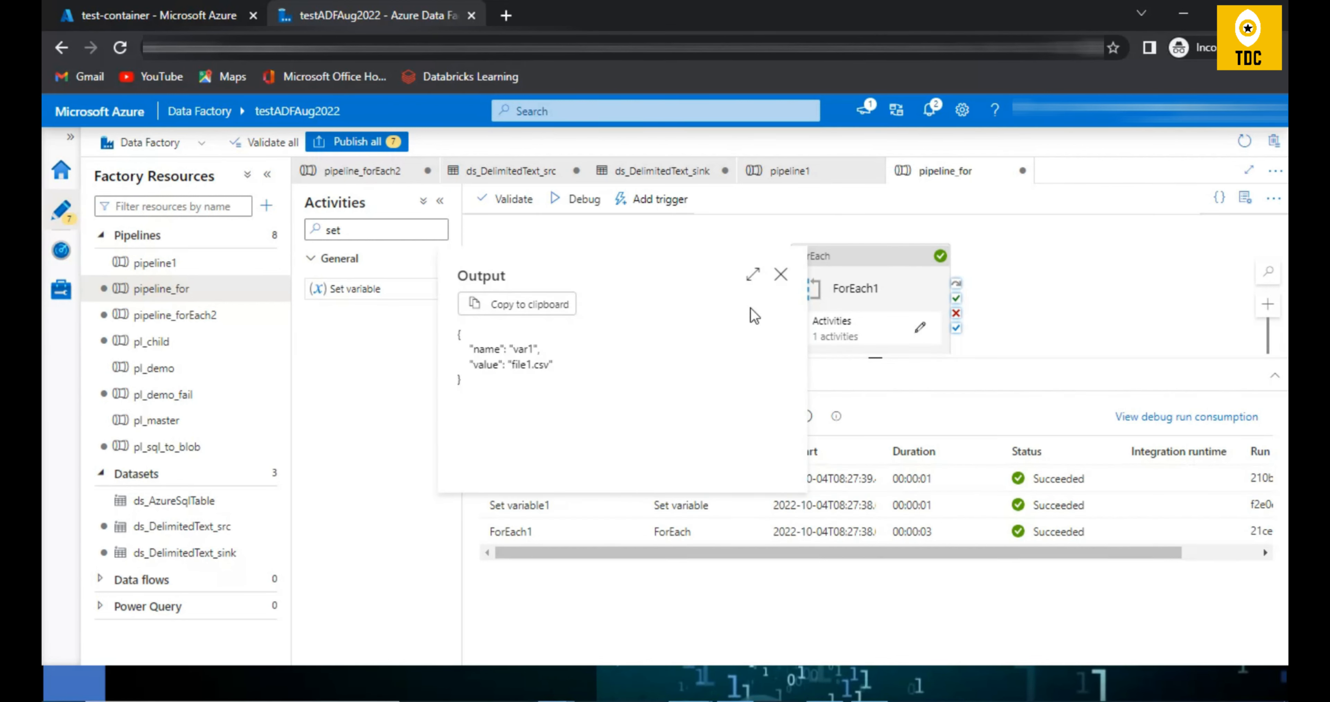
{"action": "left_click", "coordinate": [781, 274]}
{"action": "left_click", "coordinate": [630, 479]}
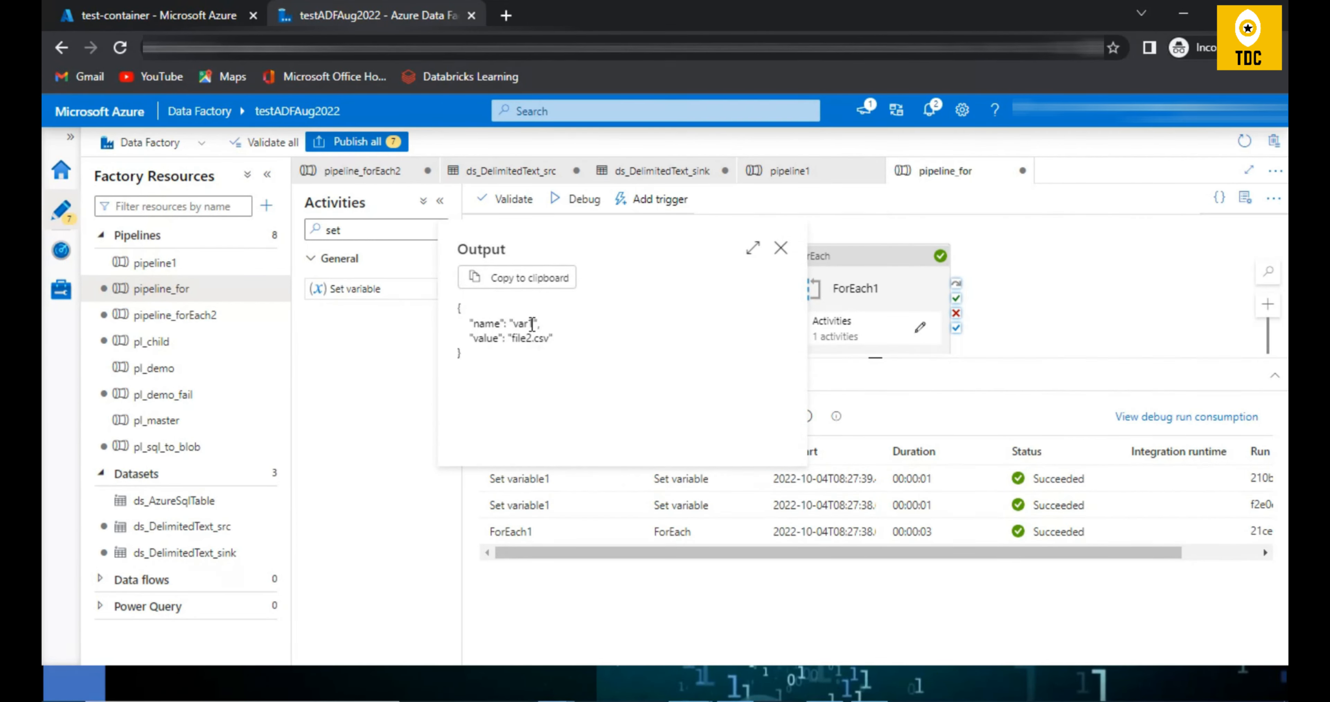
{"action": "left_click", "coordinate": [781, 248]}
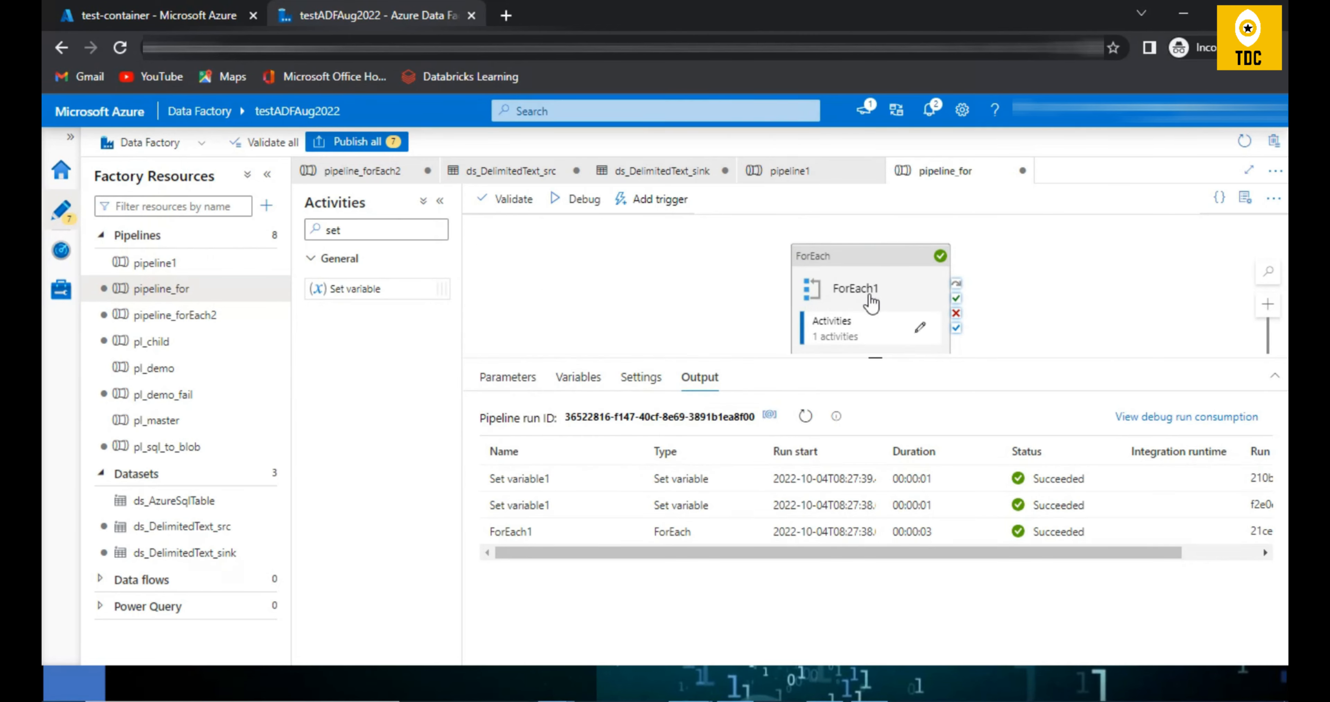
{"action": "key", "text": "alt+Tab"}
{"action": "key", "text": "alt+Tab"}
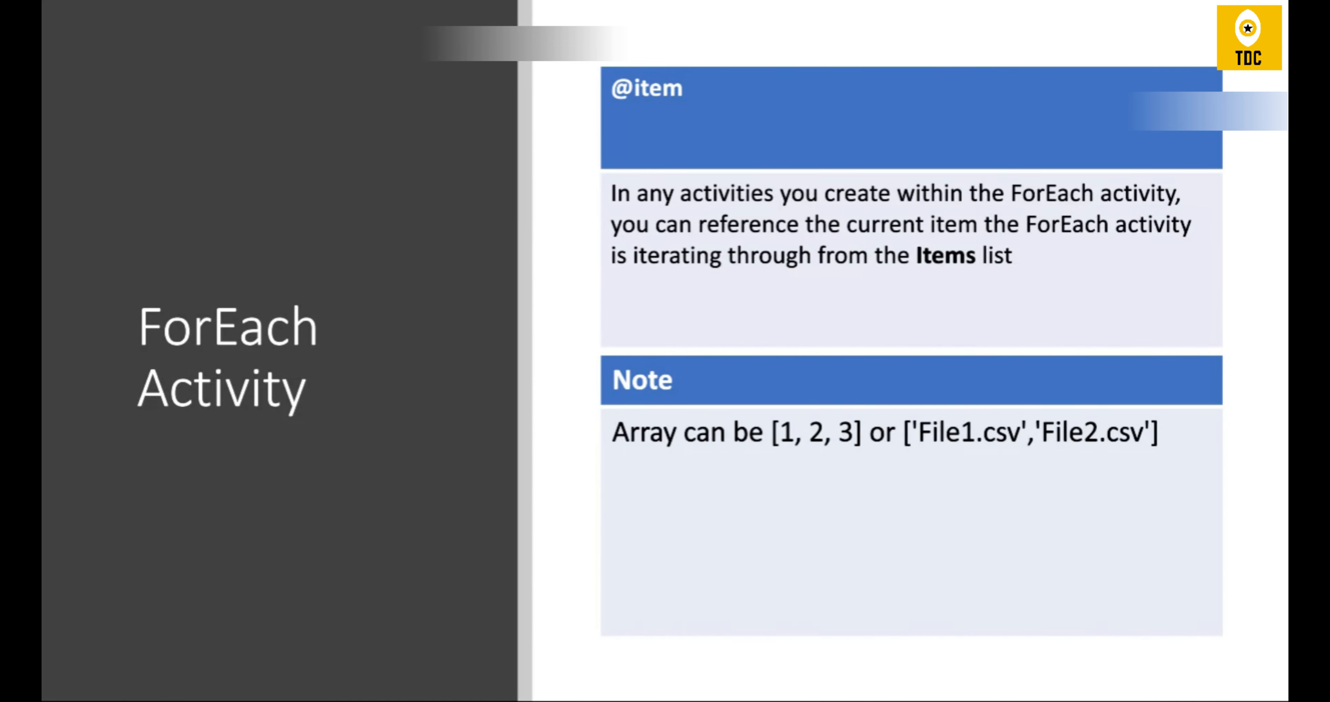
{"action": "key", "text": "alt+Tab"}
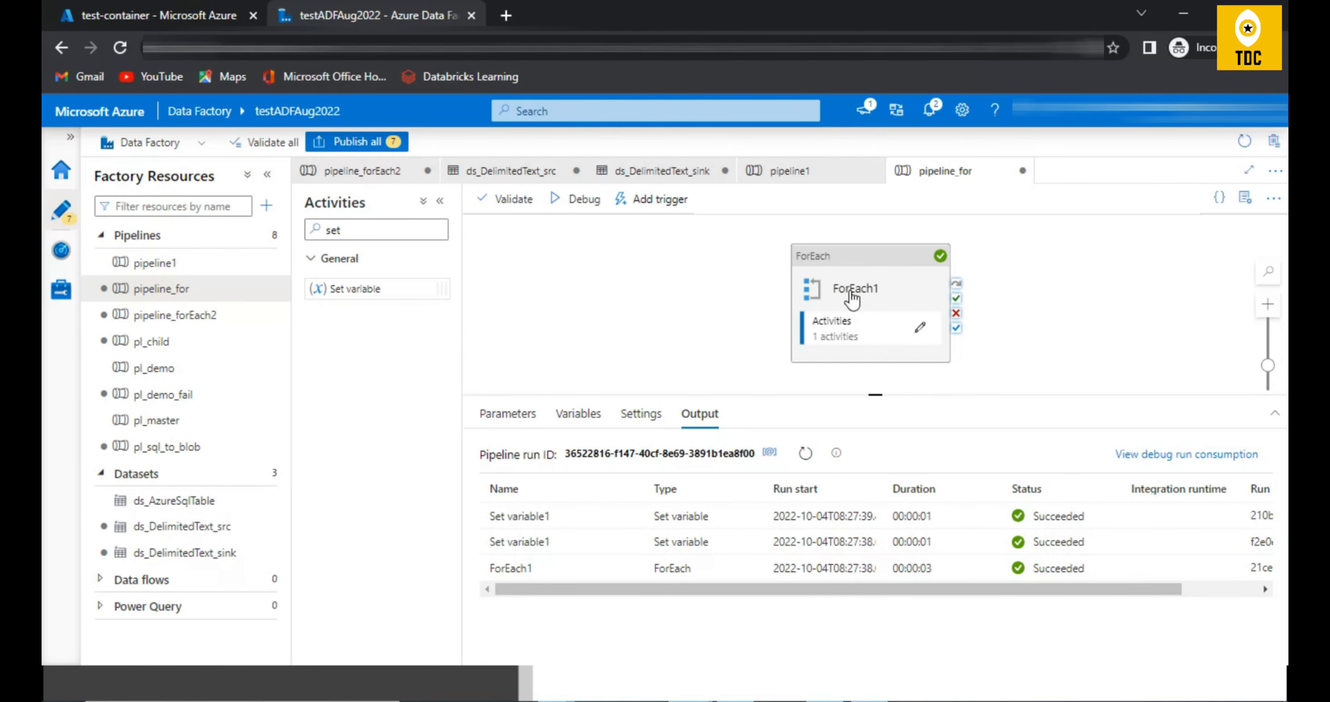
Step: Review the inner activities of ForEach1 and its Sequential and Items settings
{"action": "left_click", "coordinate": [853, 288]}
{"action": "left_click", "coordinate": [629, 414]}
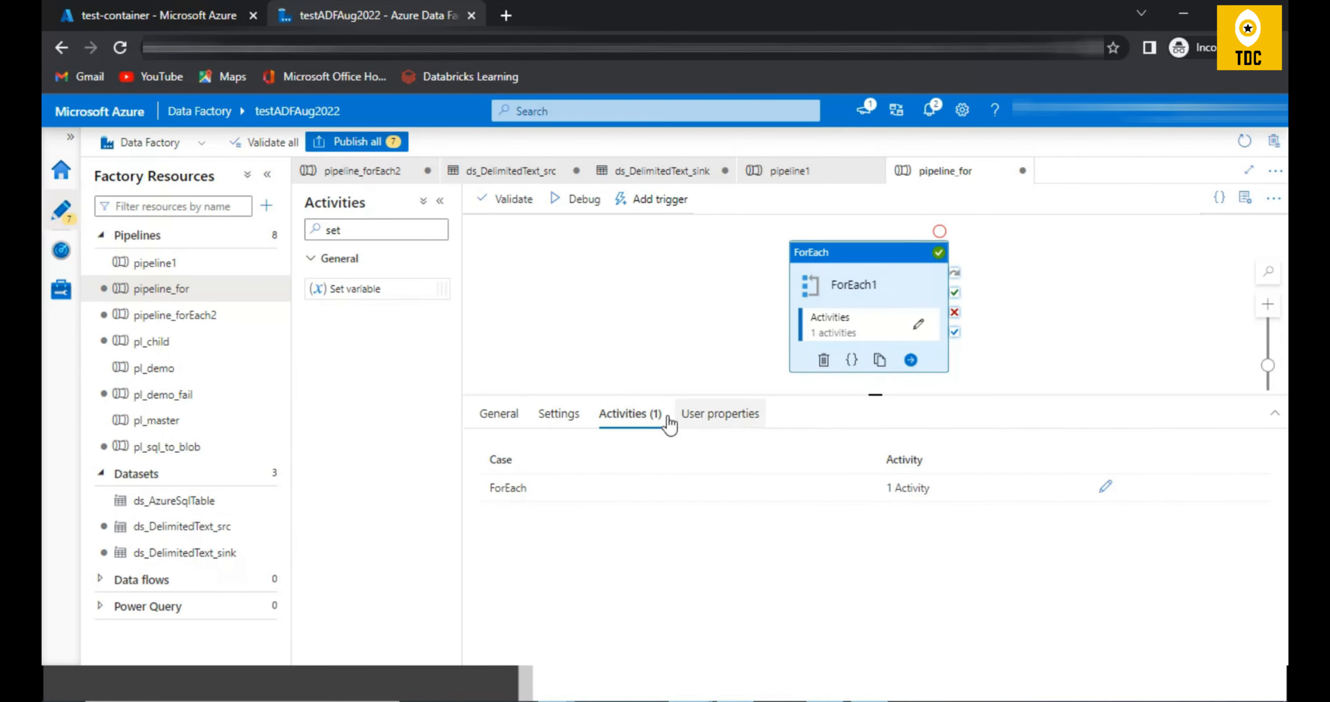
{"action": "left_click", "coordinate": [584, 431]}
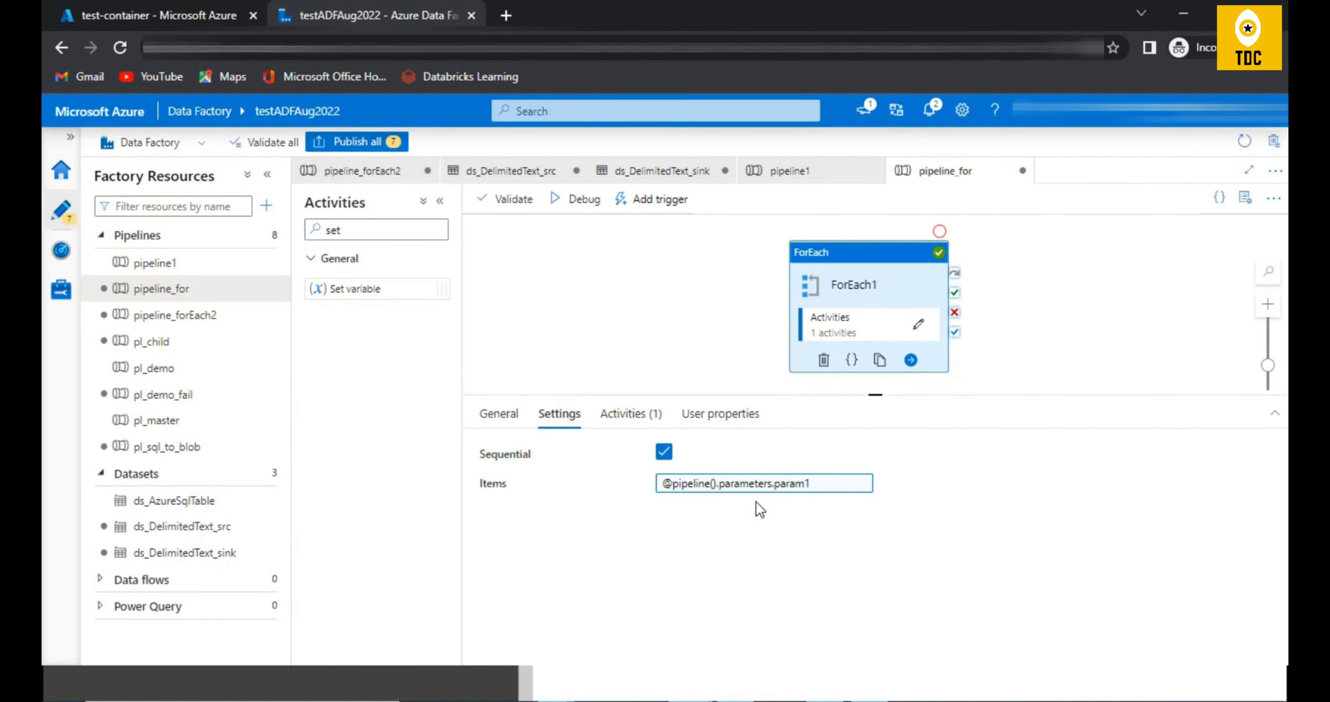
Step: Change the type of param1 in pipeline_for to String, and check how ForEach1's Items setting validates against it
{"action": "left_click", "coordinate": [519, 281]}
{"action": "left_click", "coordinate": [505, 415]}
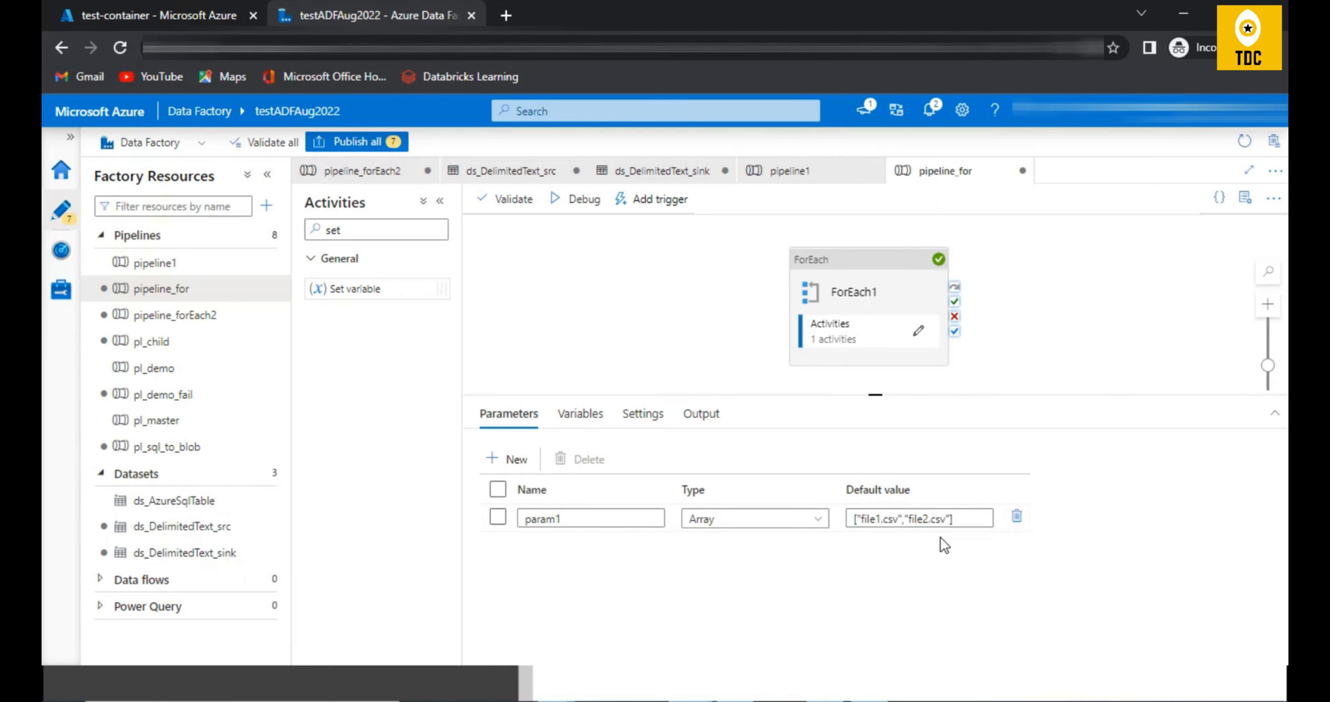
{"action": "left_click", "coordinate": [725, 516]}
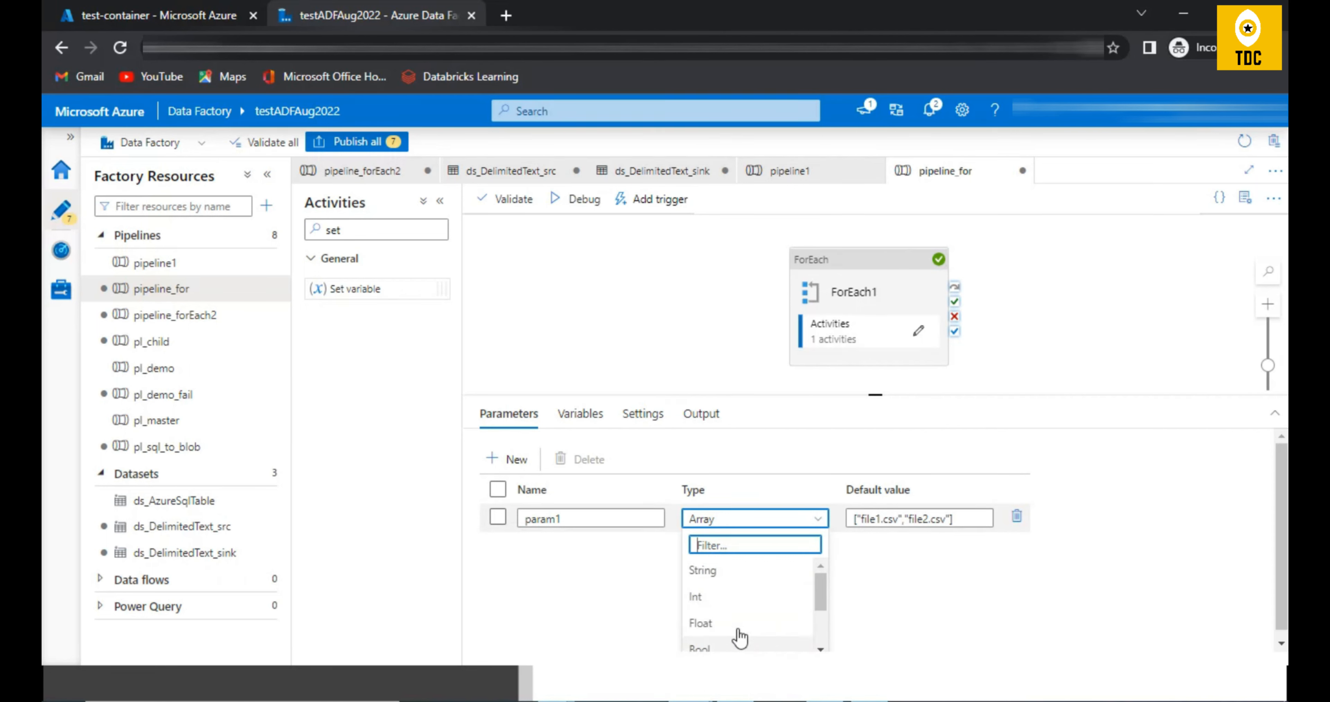
{"action": "left_click", "coordinate": [717, 571]}
{"action": "left_click", "coordinate": [861, 282]}
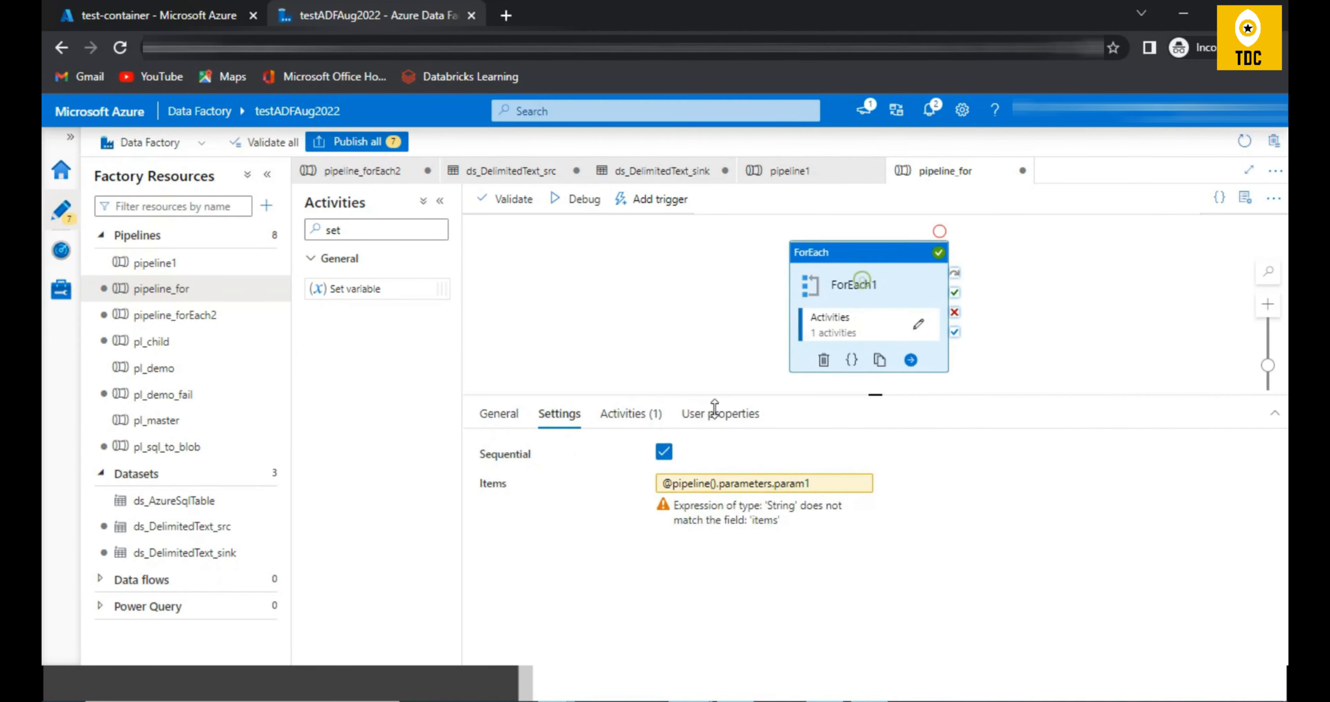
{"action": "left_click_drag", "start_coordinate": [669, 503], "coordinate": [794, 545]}
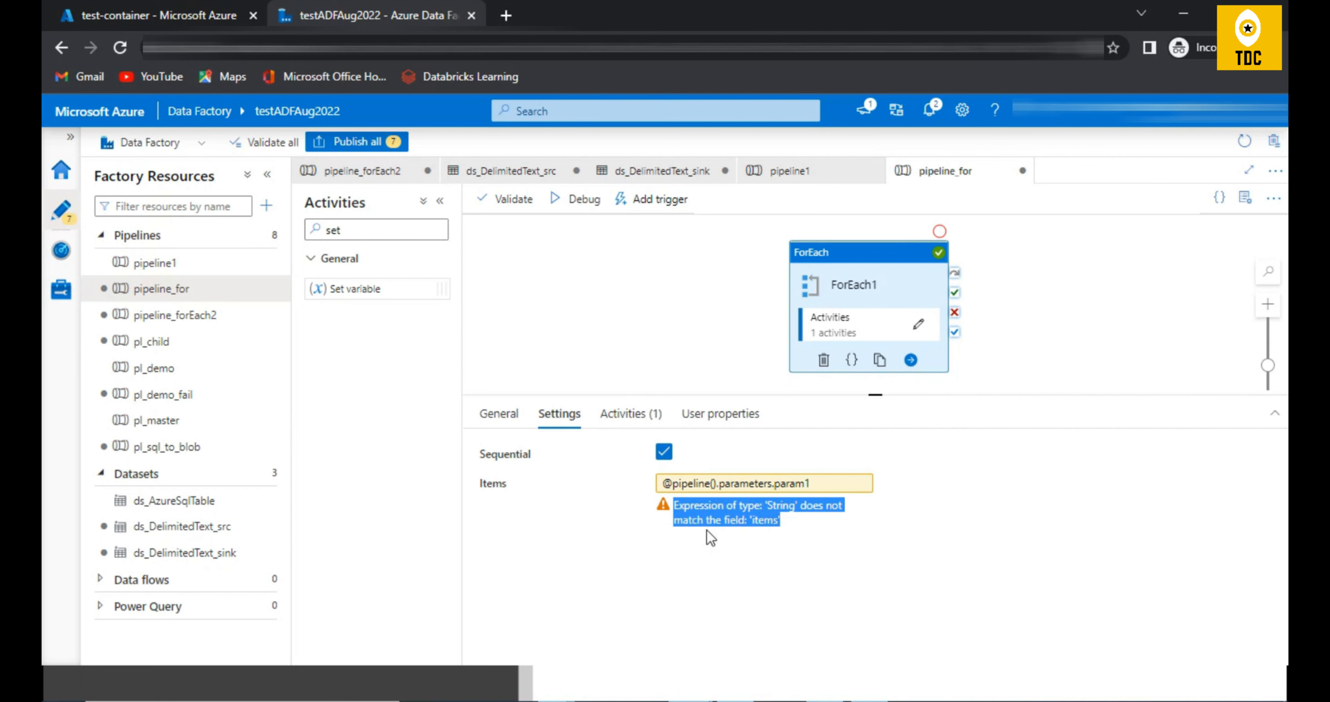
{"action": "left_click", "coordinate": [758, 518]}
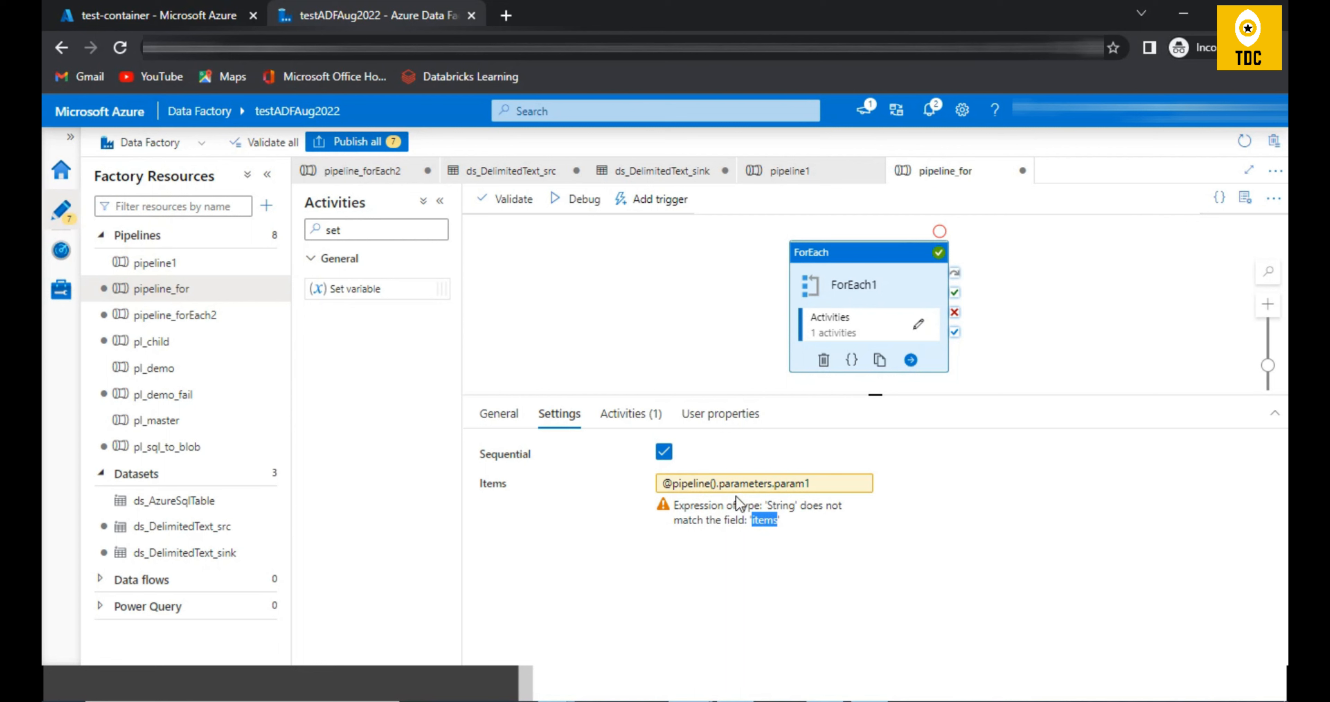
{"action": "left_click", "coordinate": [603, 282]}
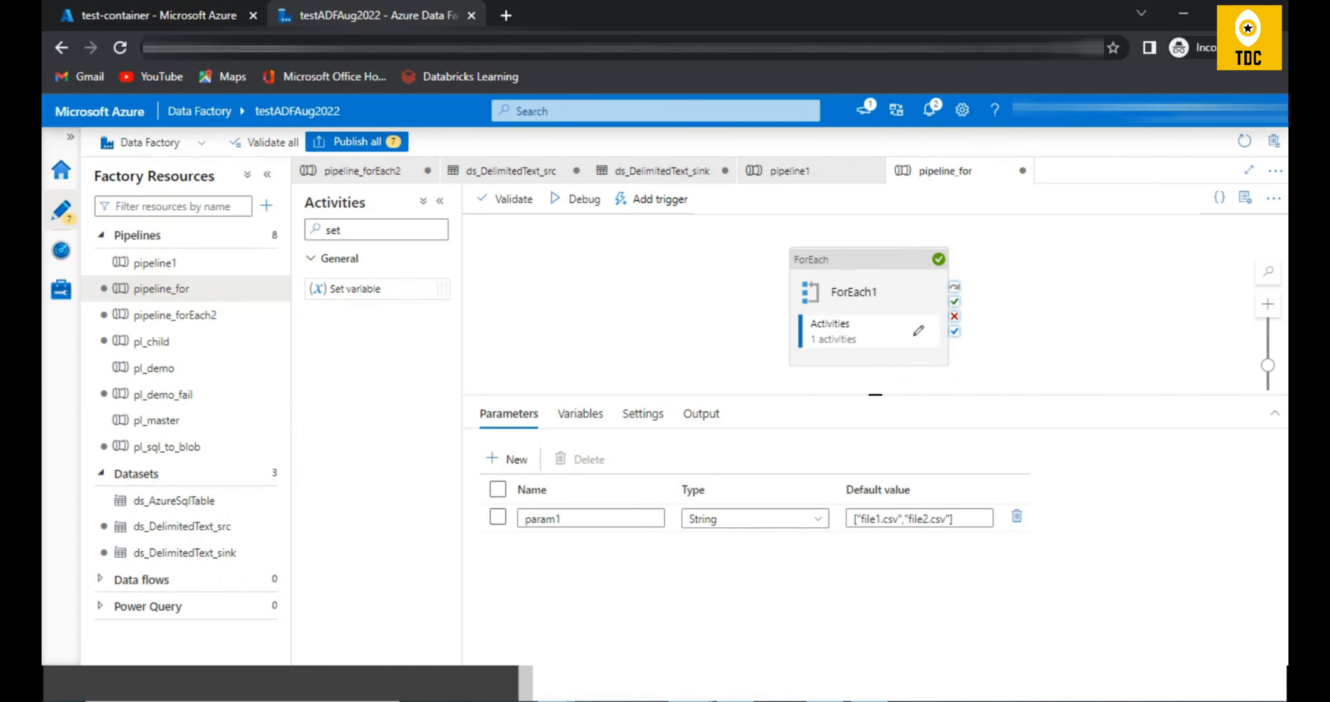
Step: Open pipeline_forEach2 and bring Get Metadata1, ForEach1 and the Get Metadata1 settings into view together
{"action": "left_click", "coordinate": [152, 316]}
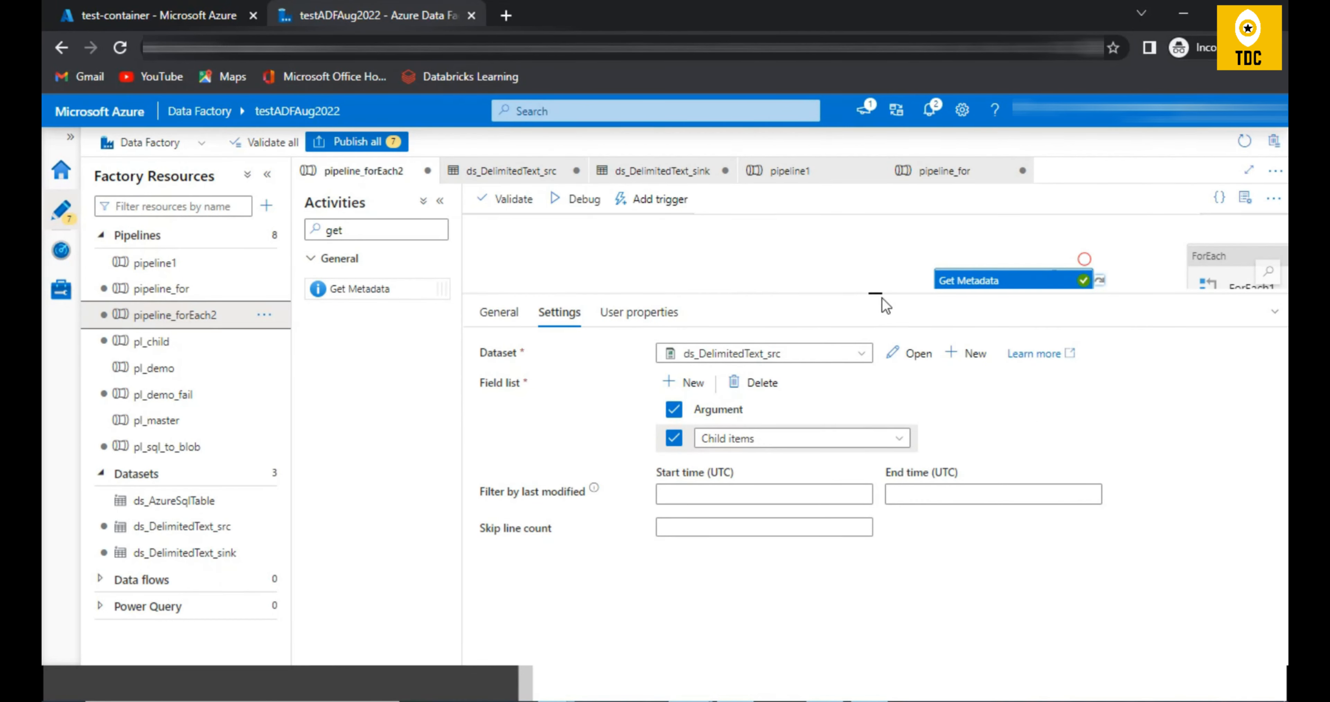
{"action": "left_click_drag", "start_coordinate": [883, 298], "coordinate": [903, 454]}
{"action": "left_click_drag", "start_coordinate": [870, 372], "coordinate": [565, 369]}
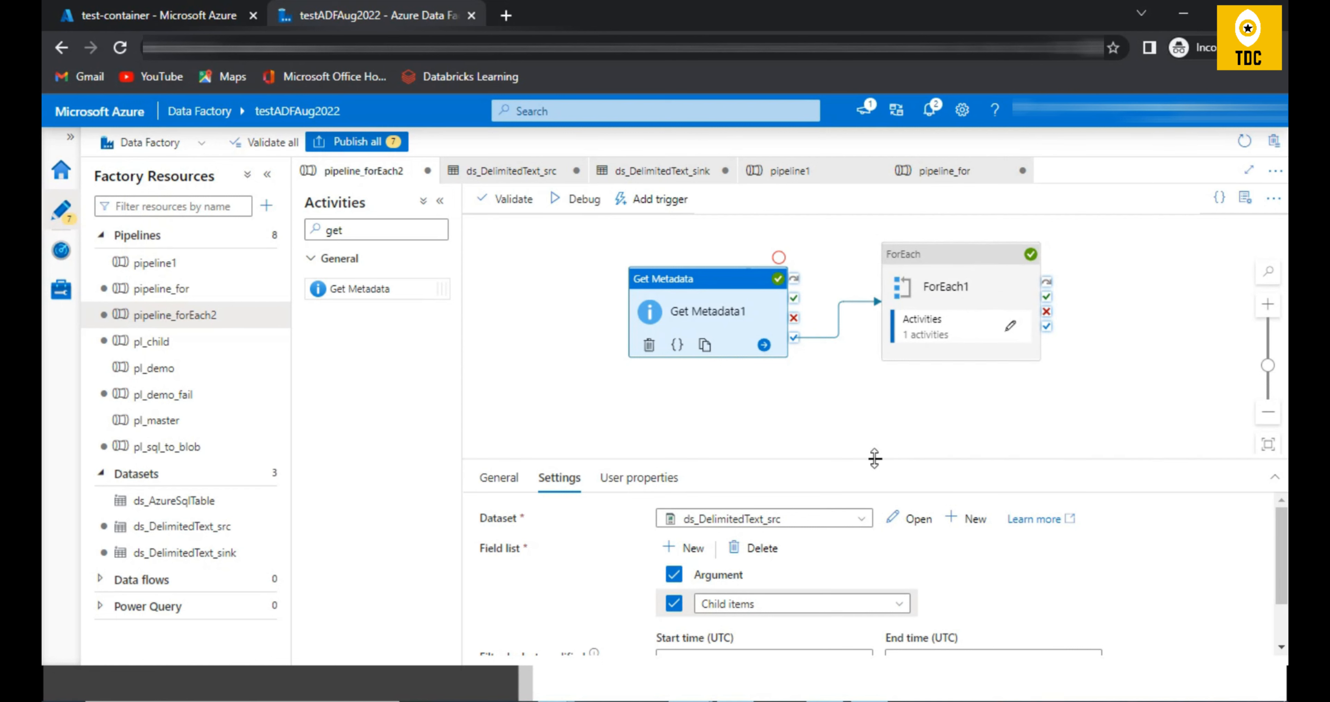
{"action": "left_click_drag", "start_coordinate": [875, 458], "coordinate": [875, 380]}
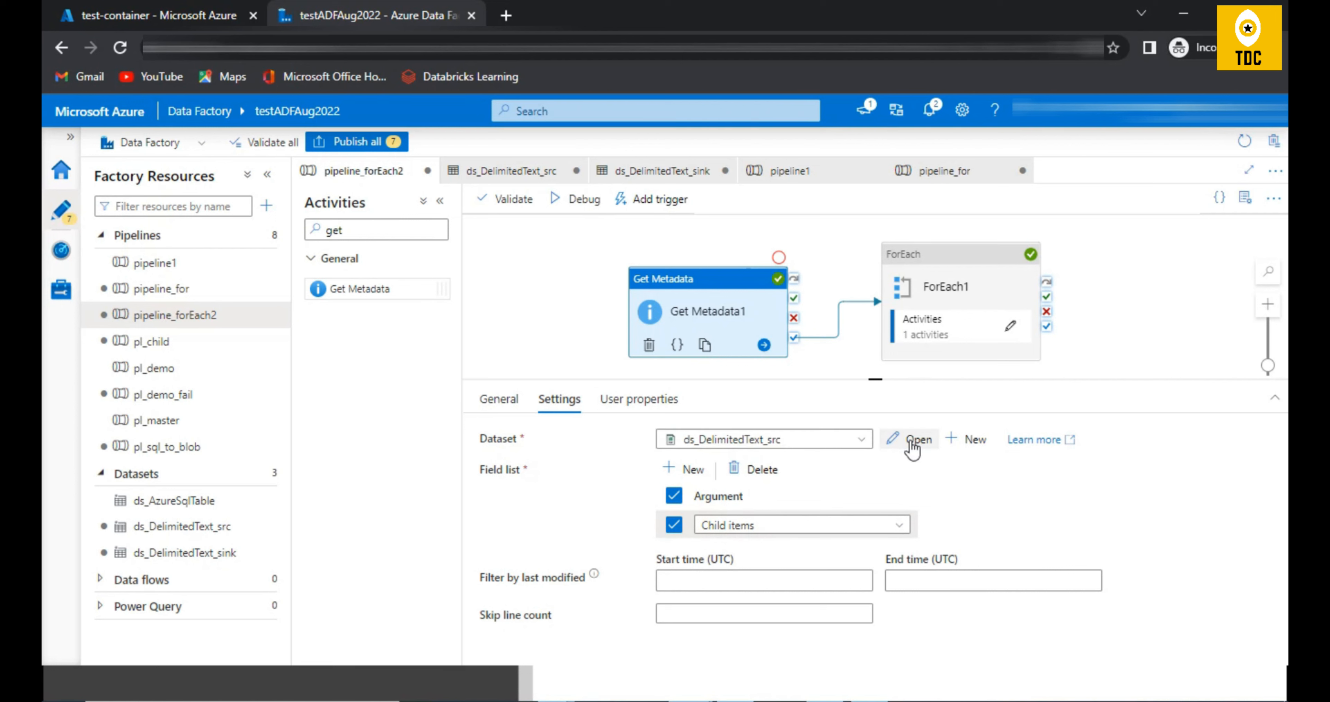
Step: Open the ds_DelimitedText_src dataset used by Get Metadata1 and check the container in its connection file path
{"action": "left_click", "coordinate": [909, 442]}
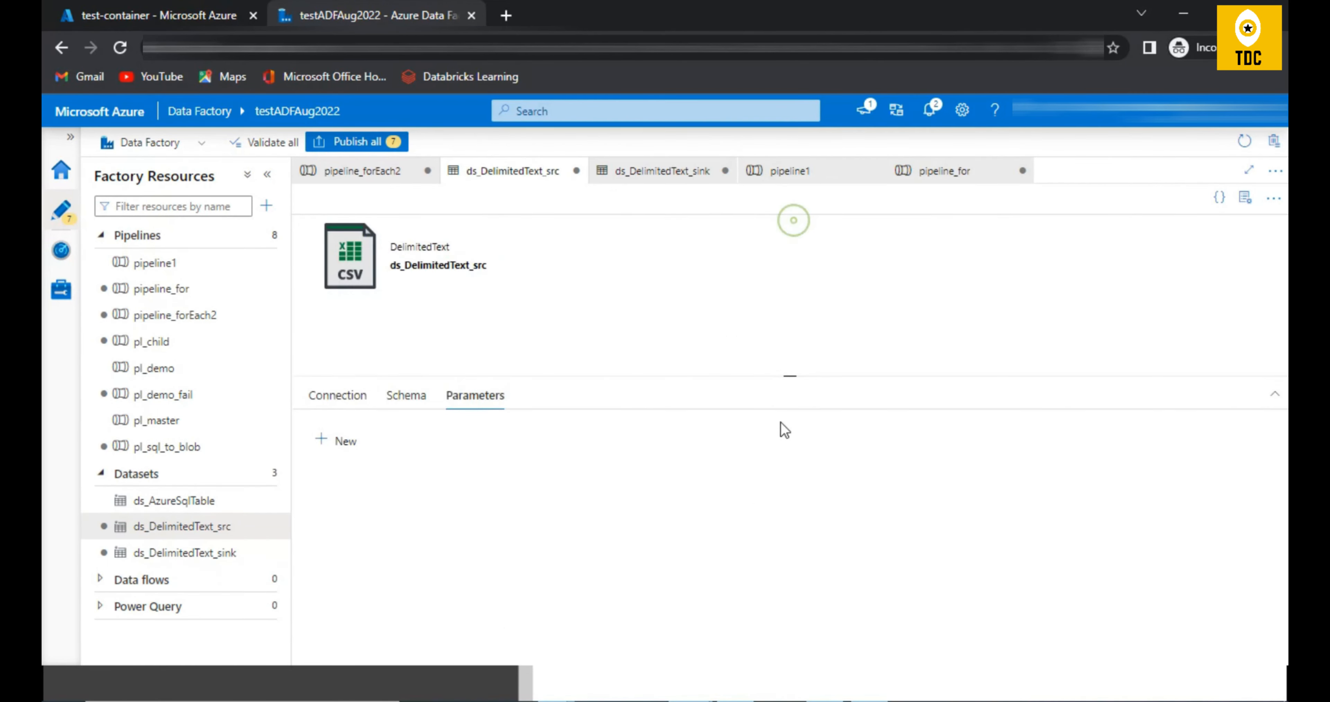
{"action": "left_click", "coordinate": [406, 407]}
{"action": "left_click", "coordinate": [327, 403]}
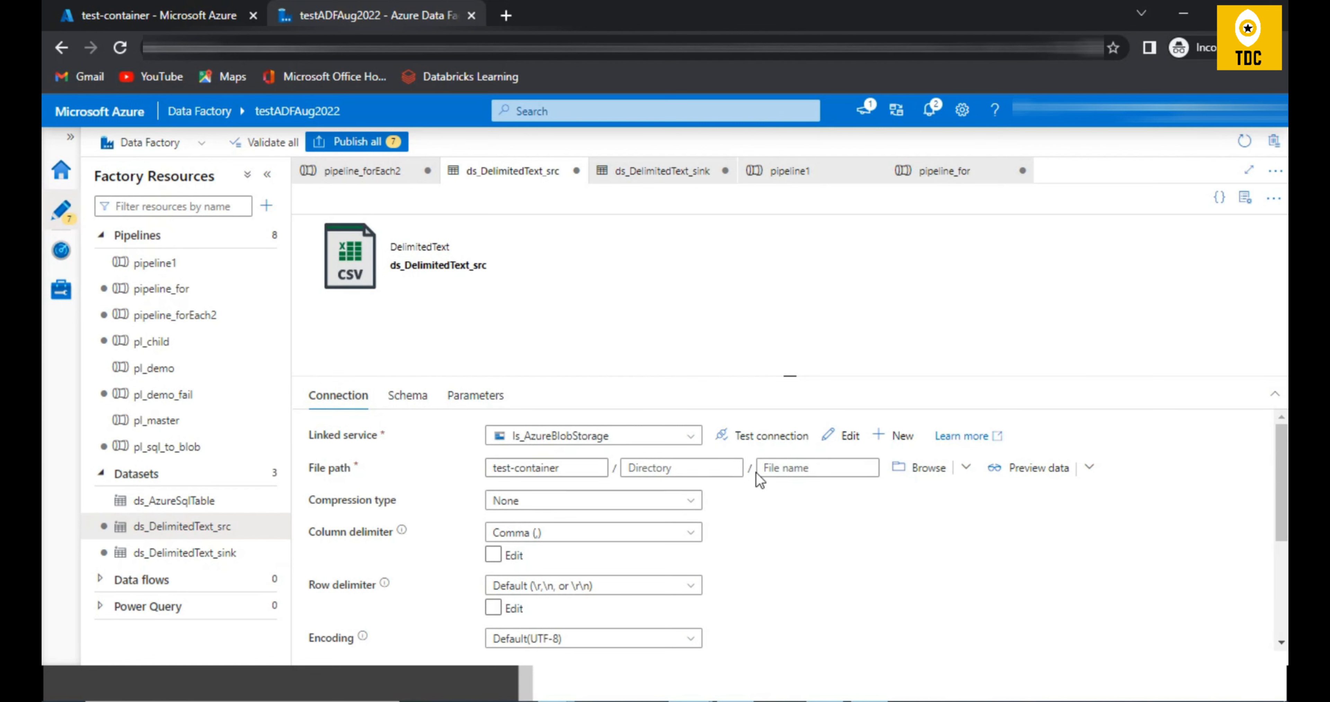
{"action": "triple_click", "coordinate": [594, 473]}
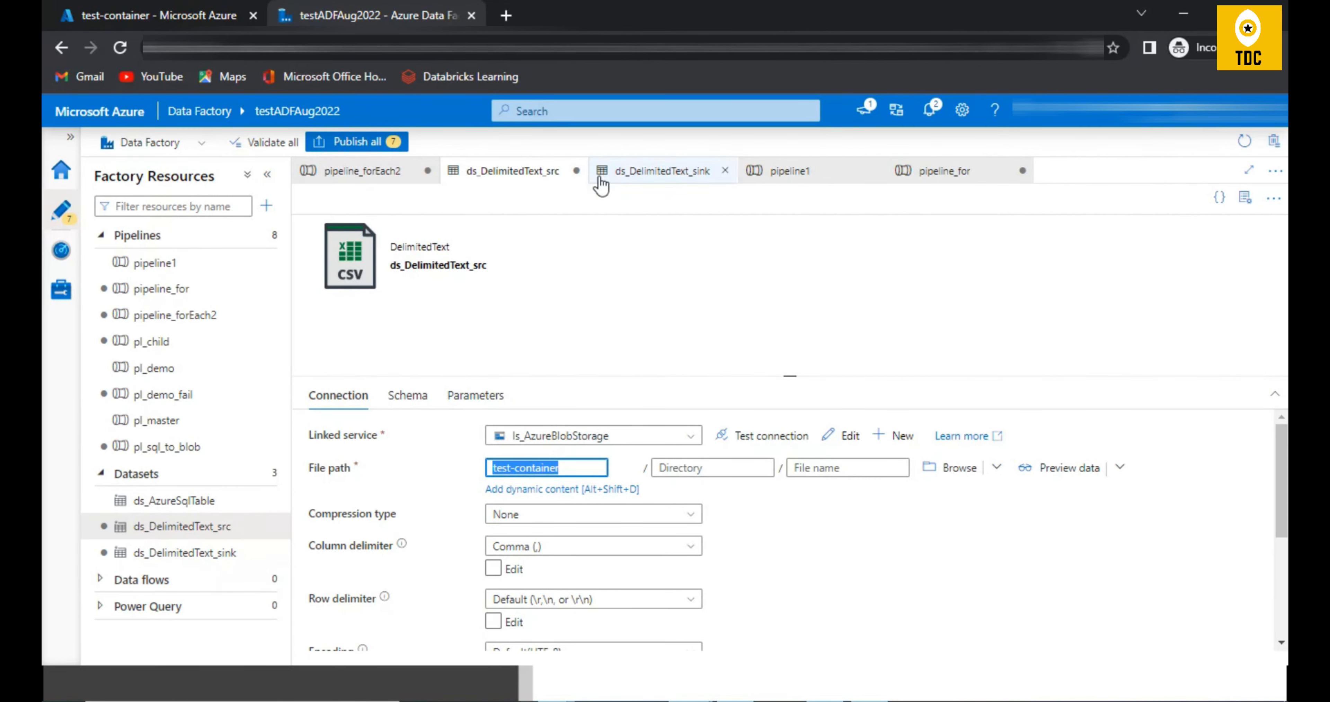
Step: Review Get Metadata1's field list in pipeline_forEach2, recheck its source dataset's container, directory and file name, and return to the pipeline
{"action": "left_click", "coordinate": [176, 289]}
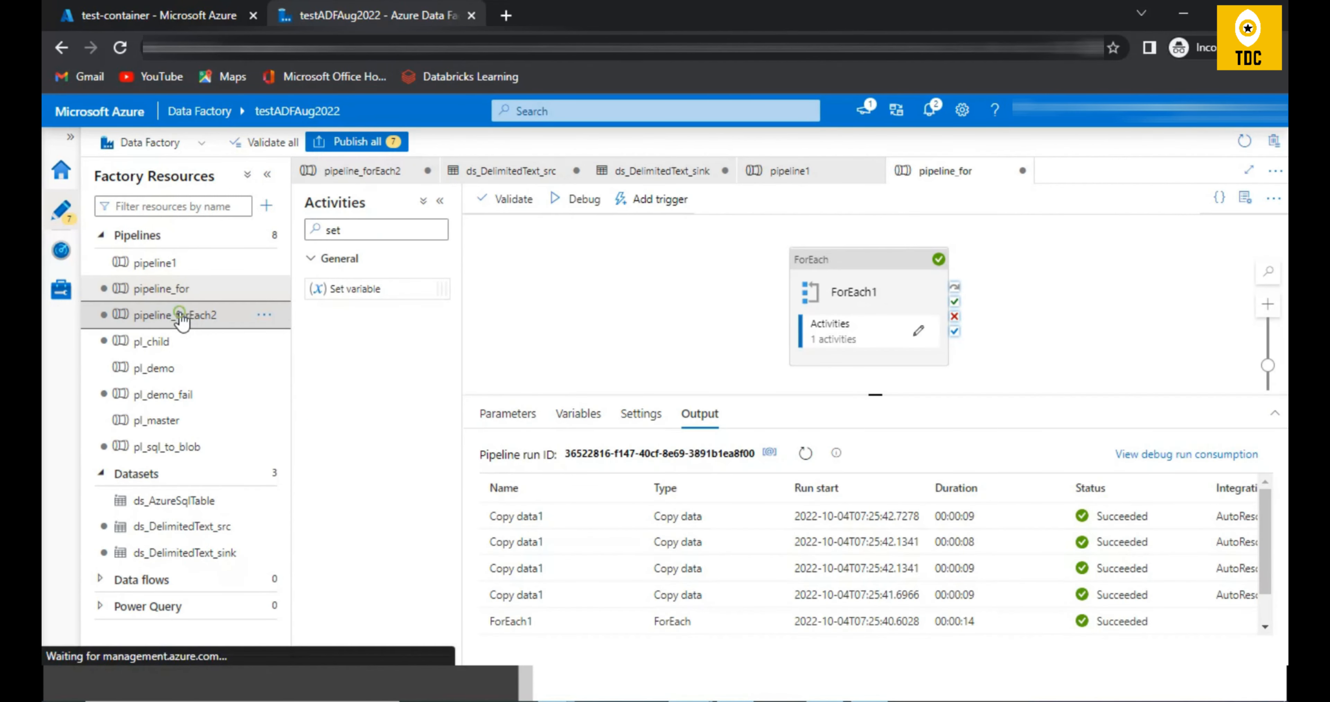
{"action": "left_click", "coordinate": [181, 315]}
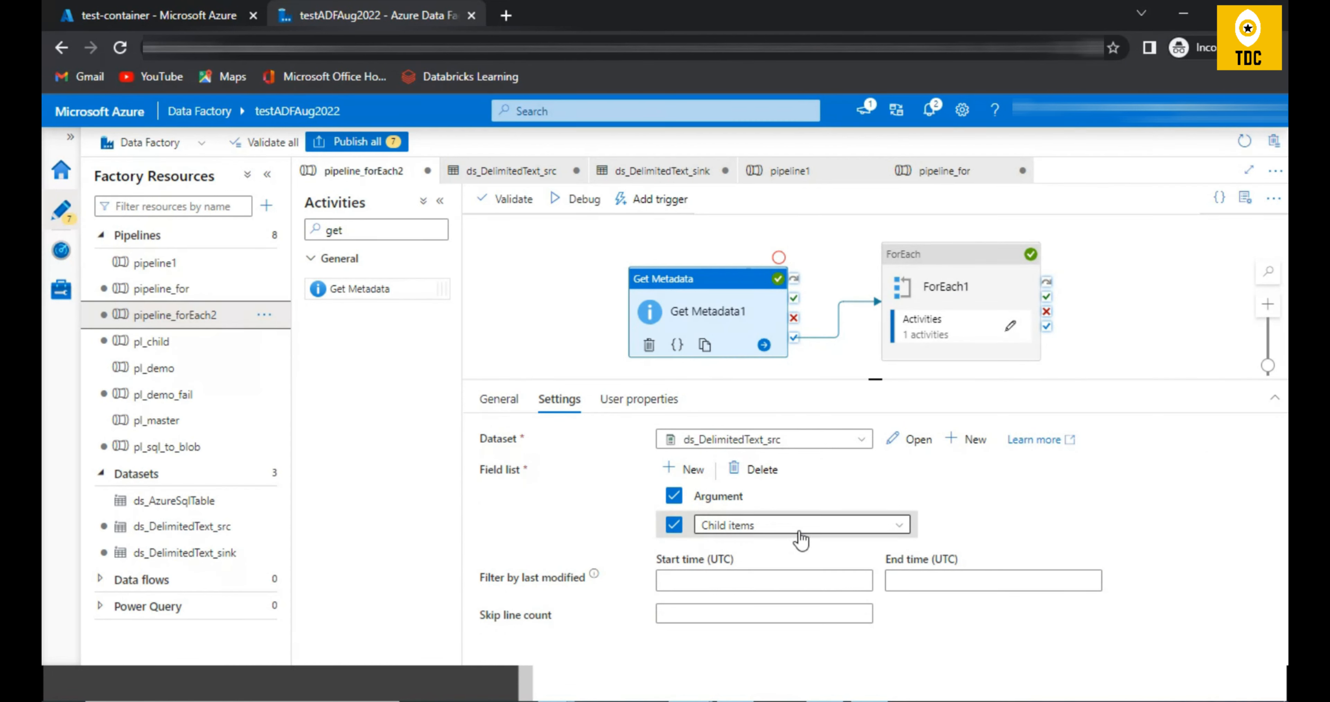
{"action": "left_click", "coordinate": [914, 448]}
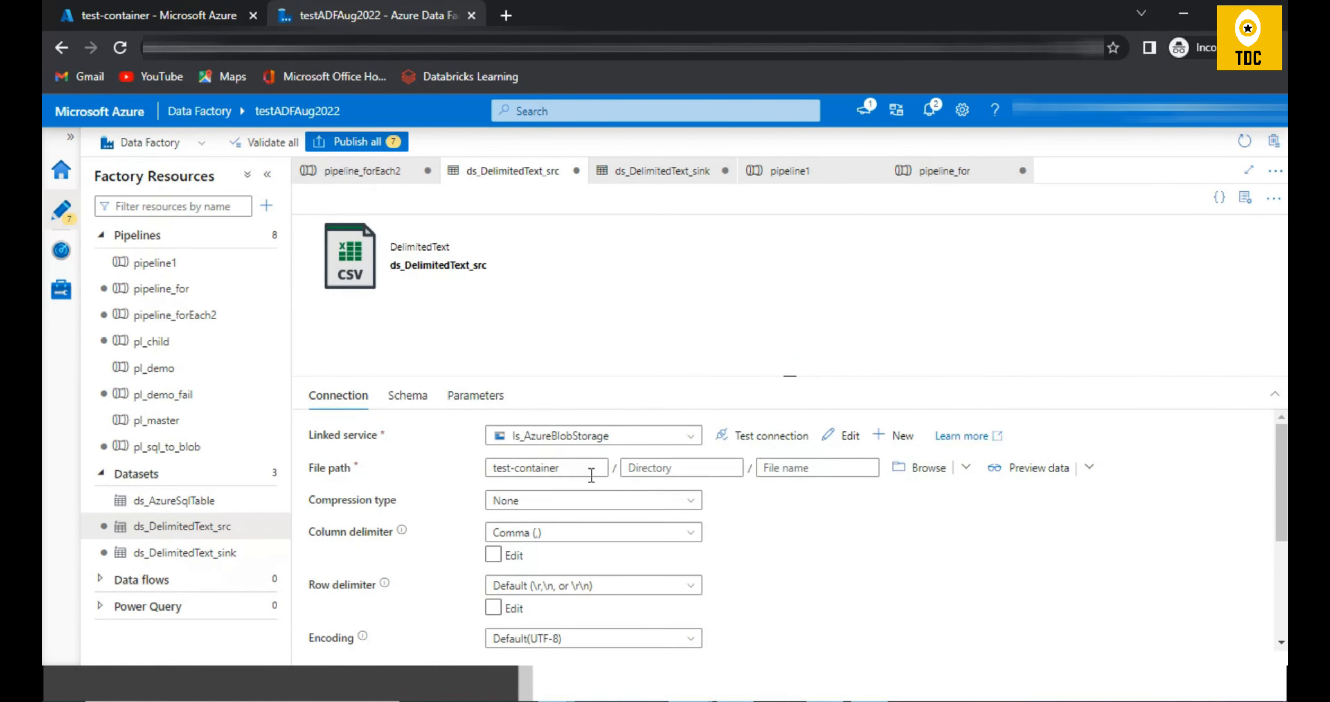
{"action": "left_click_drag", "start_coordinate": [585, 466], "coordinate": [462, 466]}
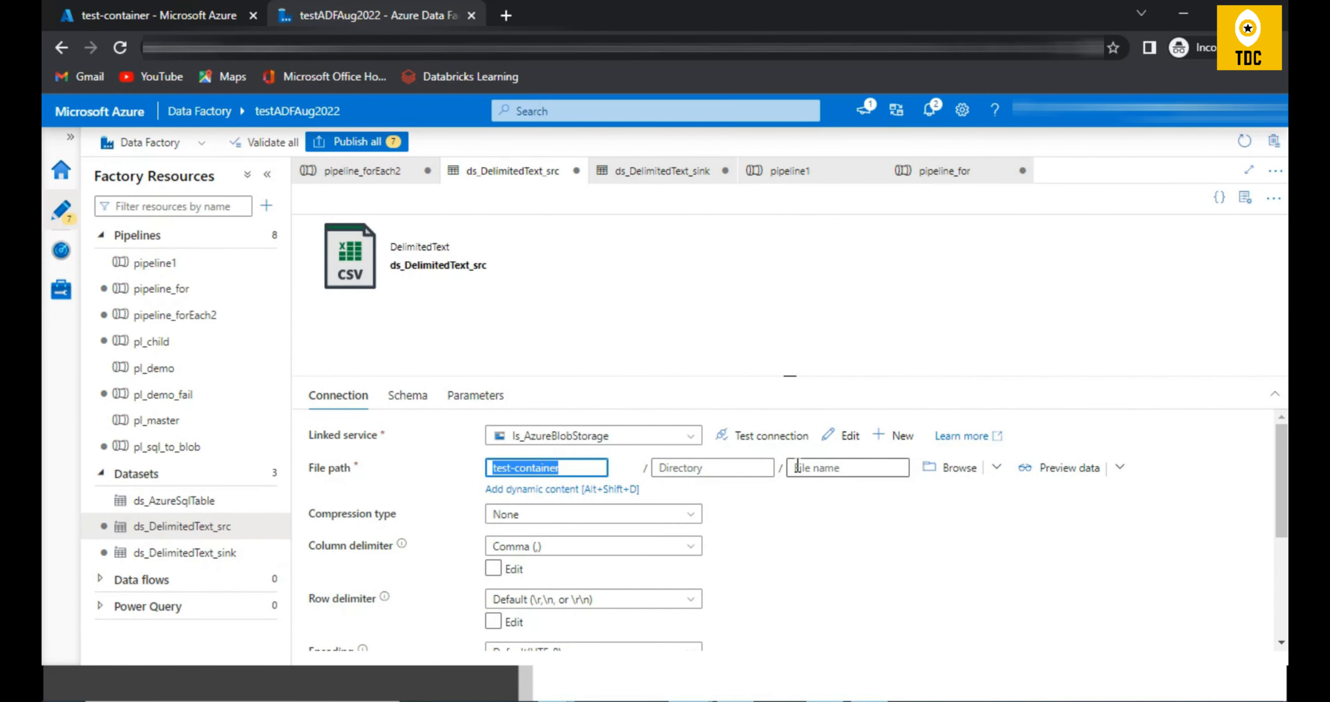
{"action": "left_click", "coordinate": [695, 468]}
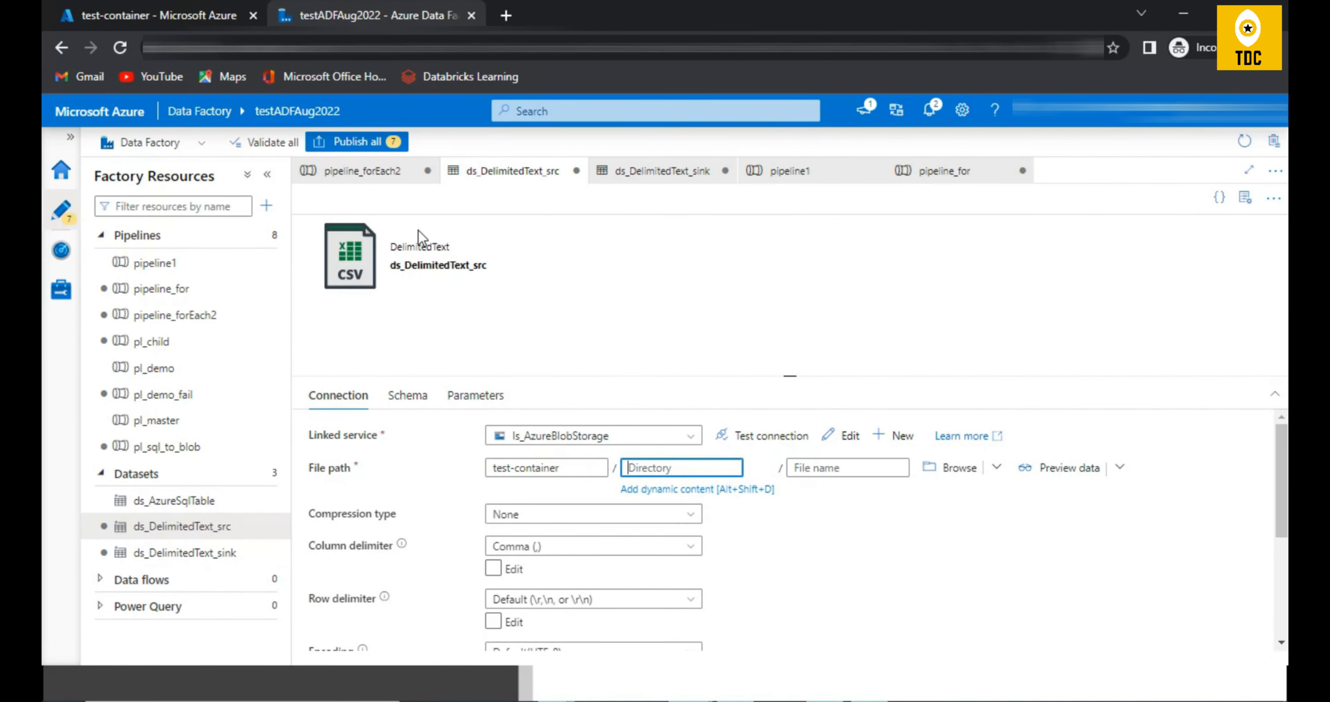
{"action": "left_click", "coordinate": [382, 170]}
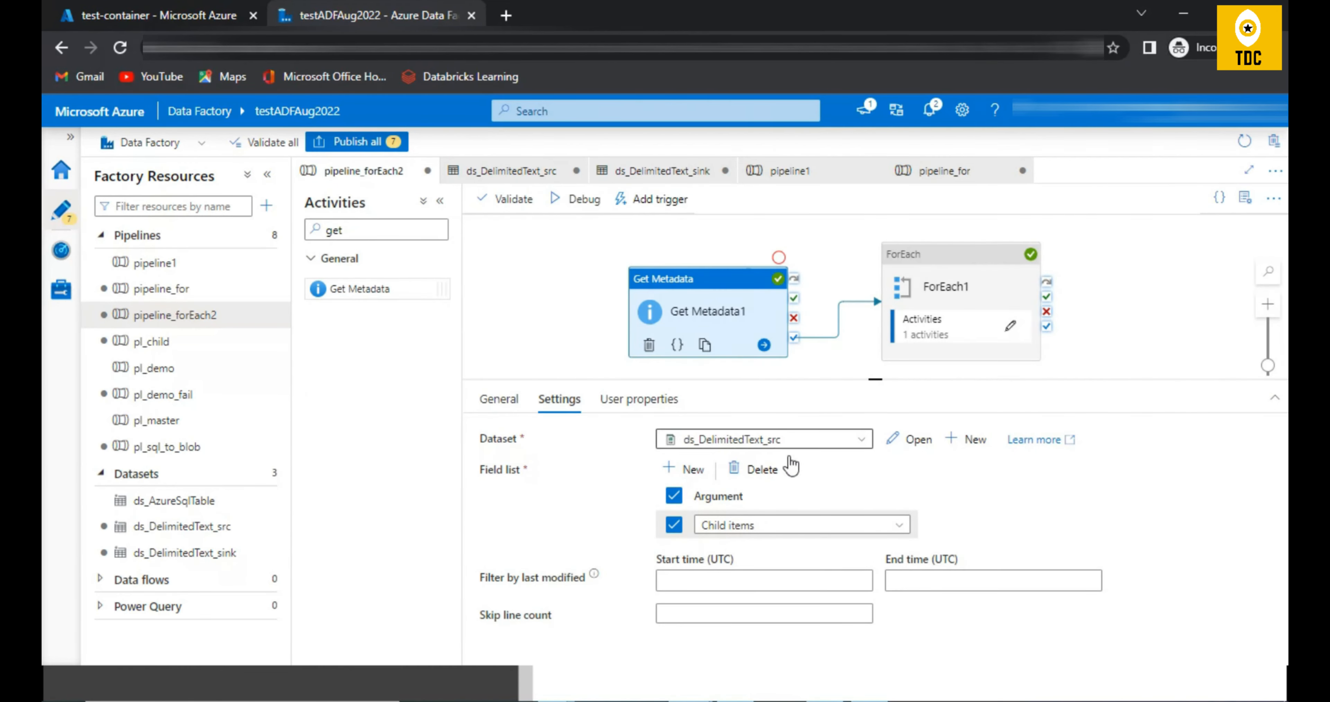
Step: Switch to test-container in the Azure portal, review its files including sales.csv, and open the output folder
{"action": "left_click", "coordinate": [176, 9]}
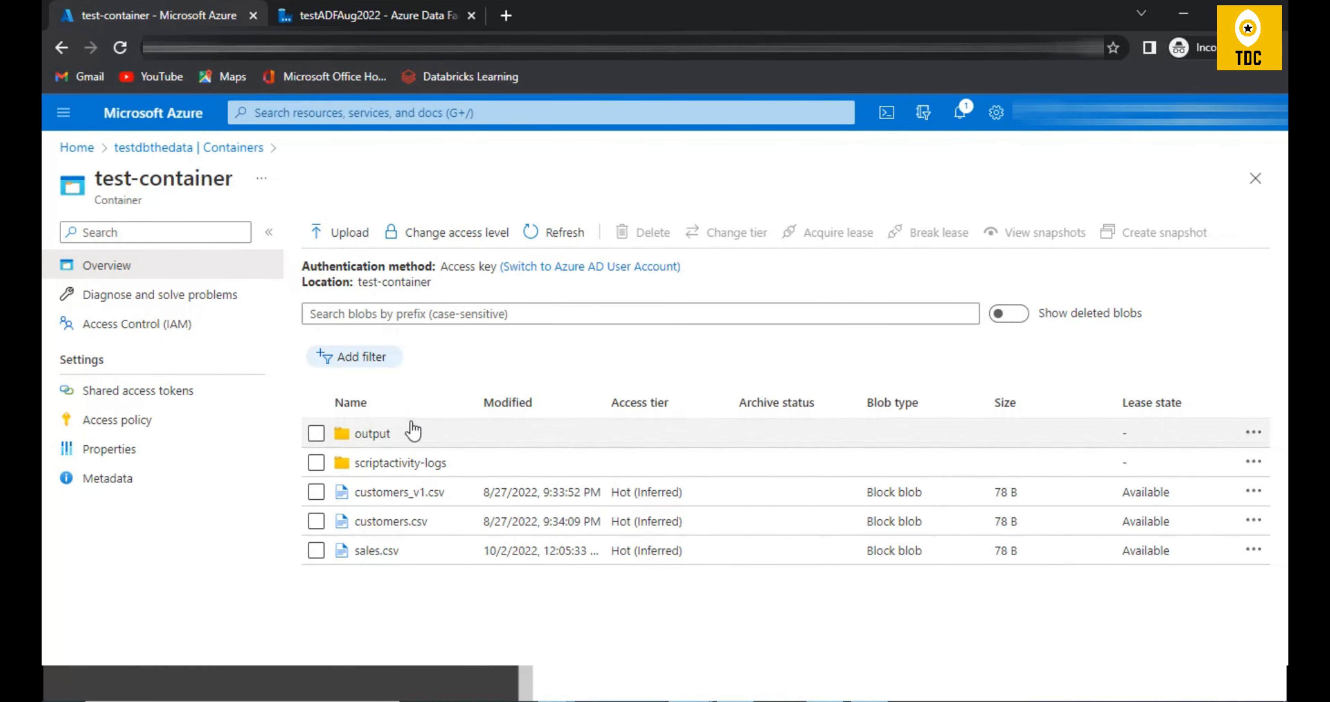
{"action": "left_click_drag", "start_coordinate": [411, 559], "coordinate": [357, 555]}
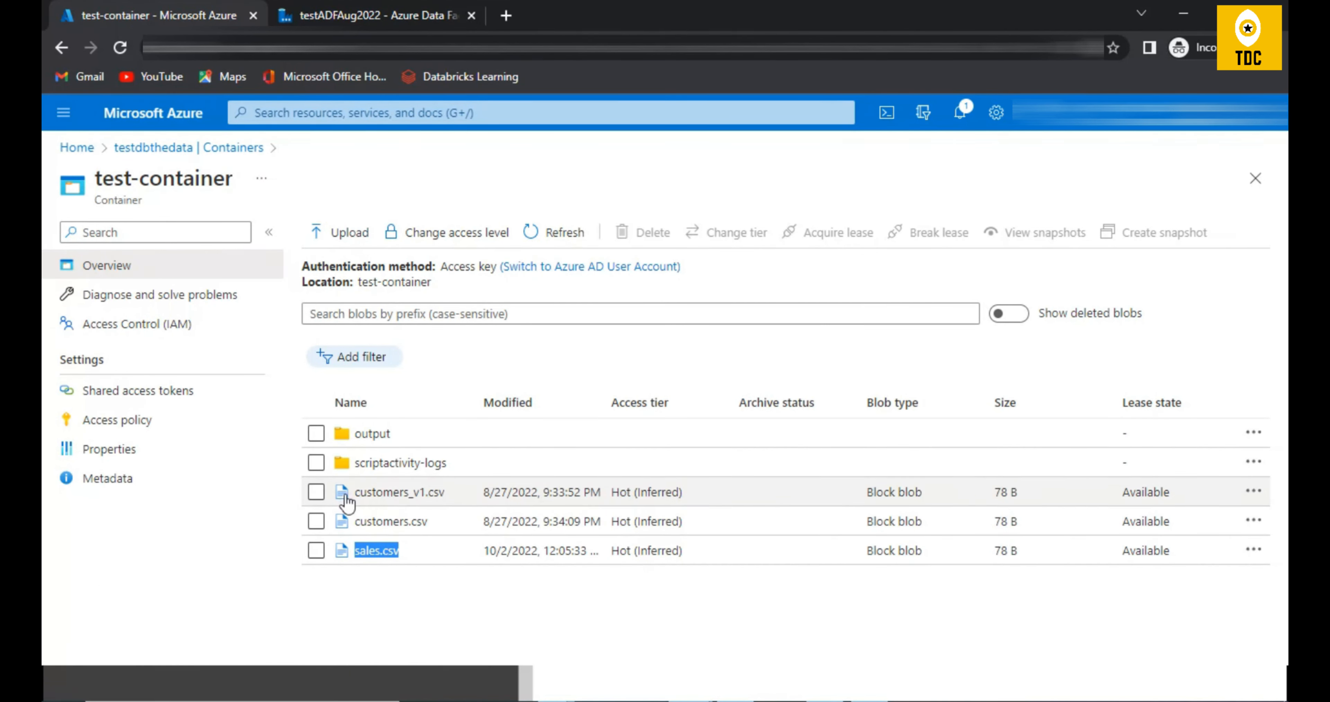
{"action": "left_click", "coordinate": [366, 436]}
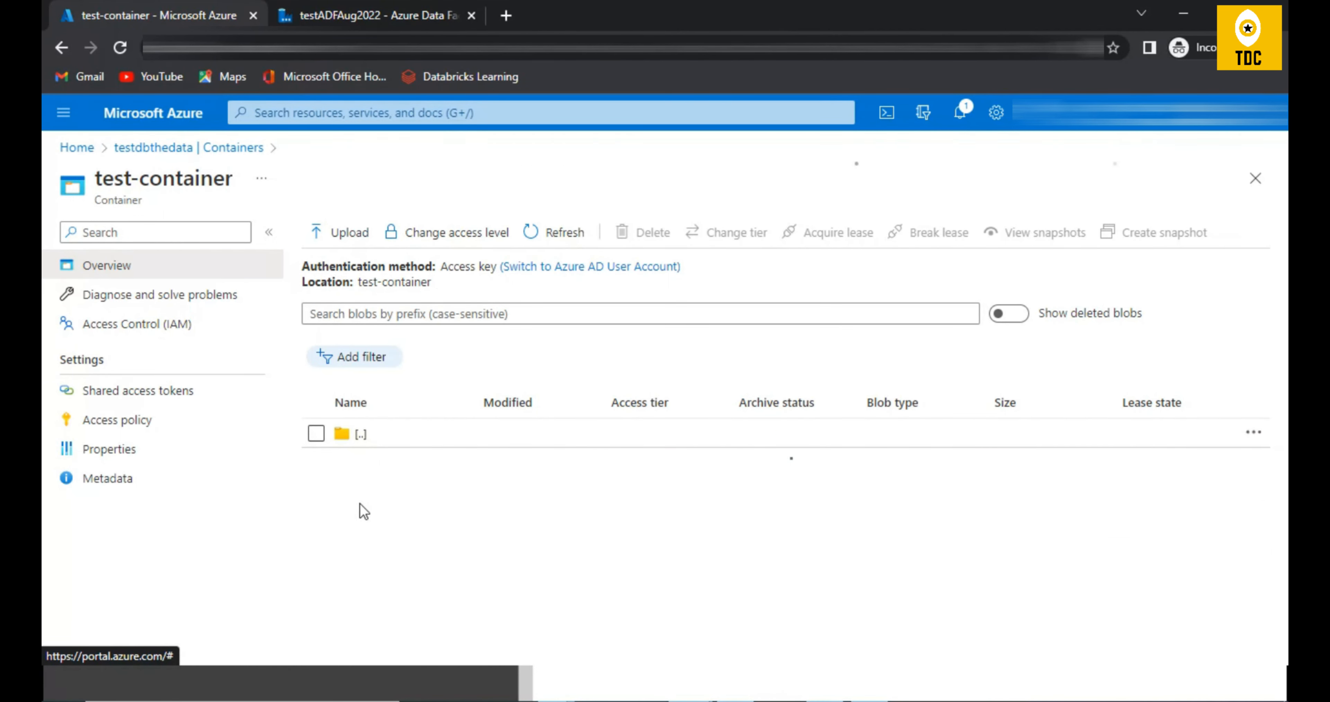
Step: Delete customers_v1.csv, customers.csv and sales.csv from the output folder, including their snapshots, and return to the test-container root
{"action": "left_click", "coordinate": [316, 463]}
{"action": "left_click", "coordinate": [316, 492]}
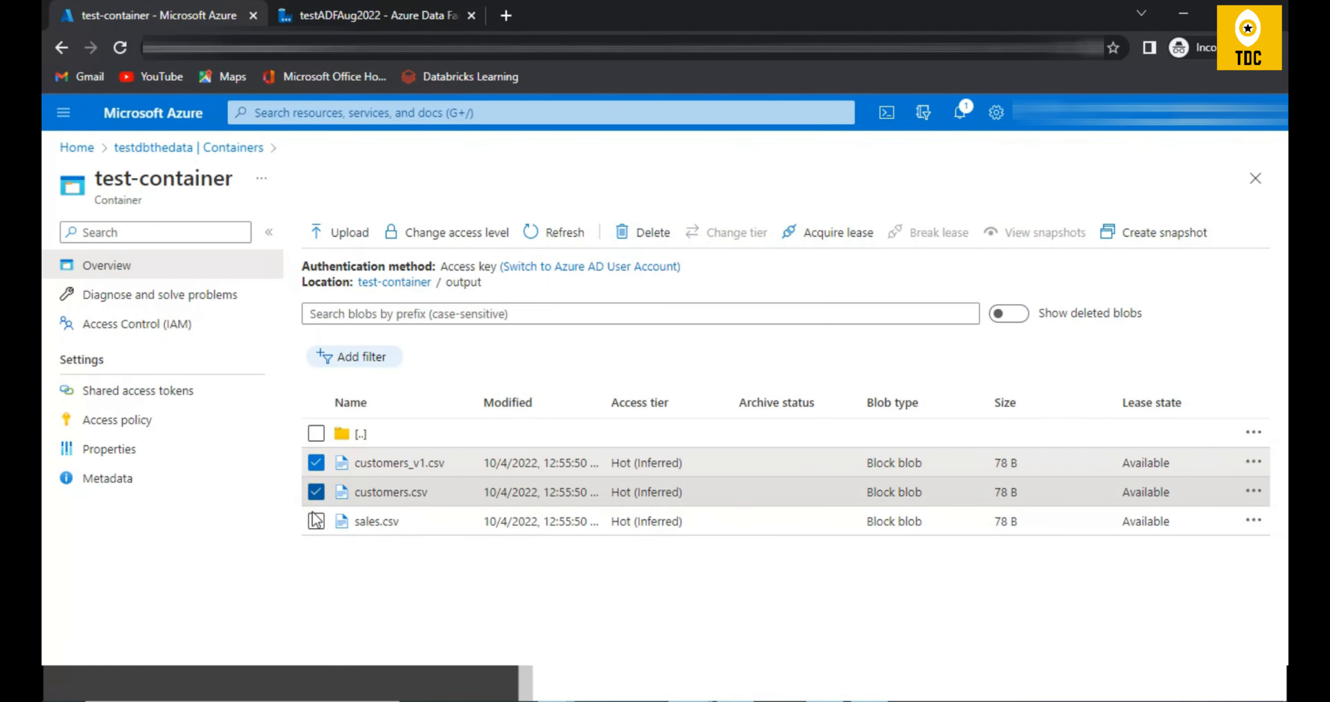
{"action": "left_click", "coordinate": [315, 521]}
{"action": "left_click", "coordinate": [640, 232]}
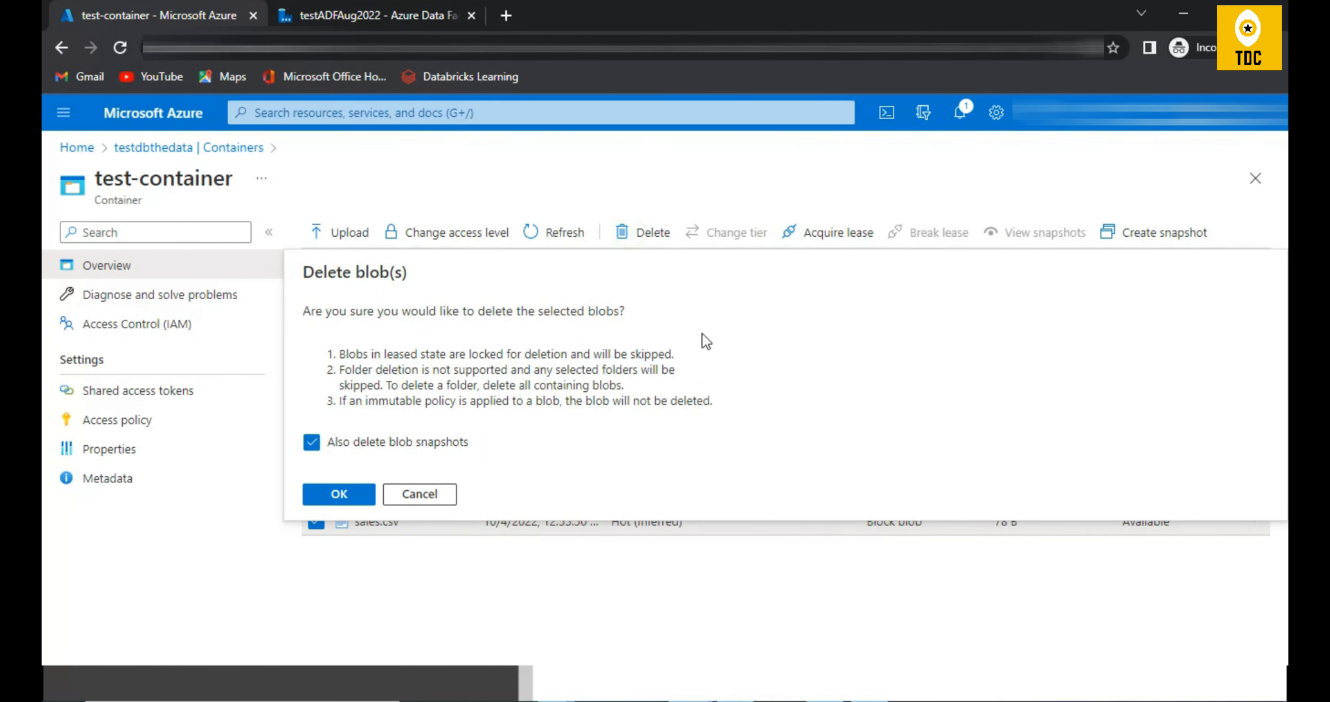
{"action": "left_click", "coordinate": [338, 495]}
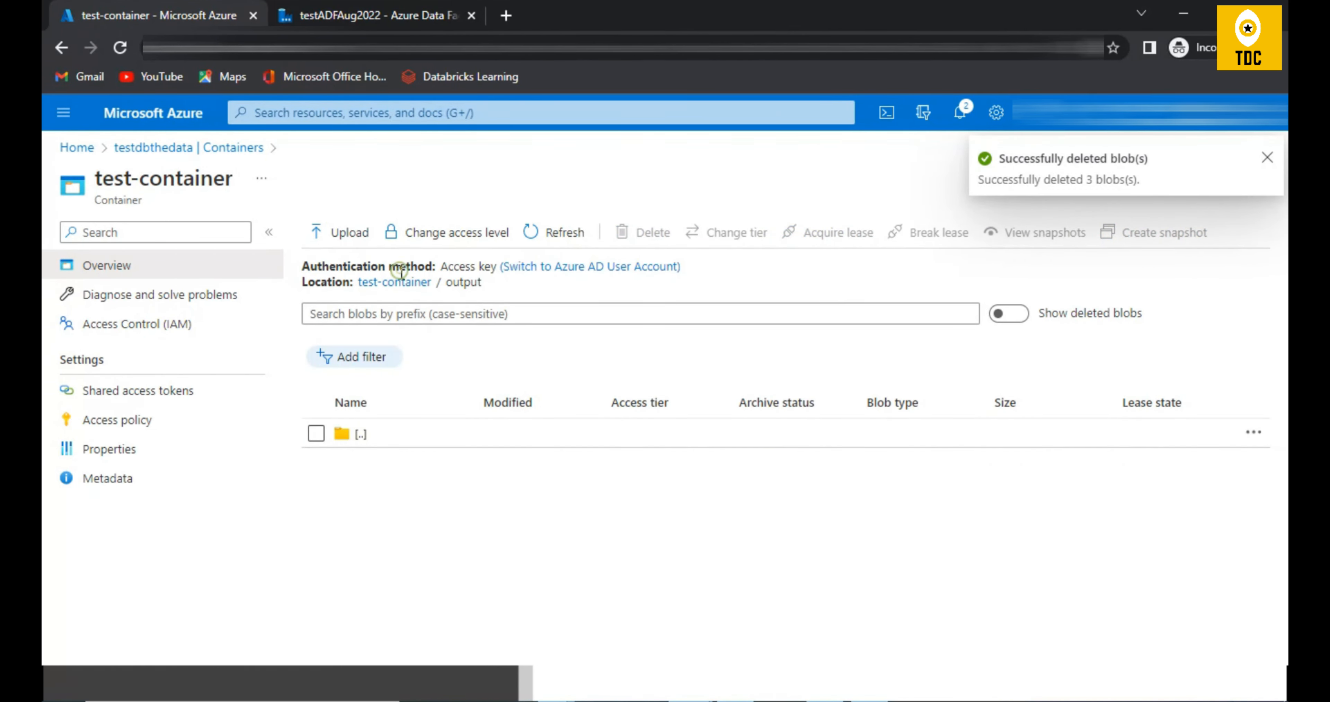
{"action": "left_click", "coordinate": [395, 282]}
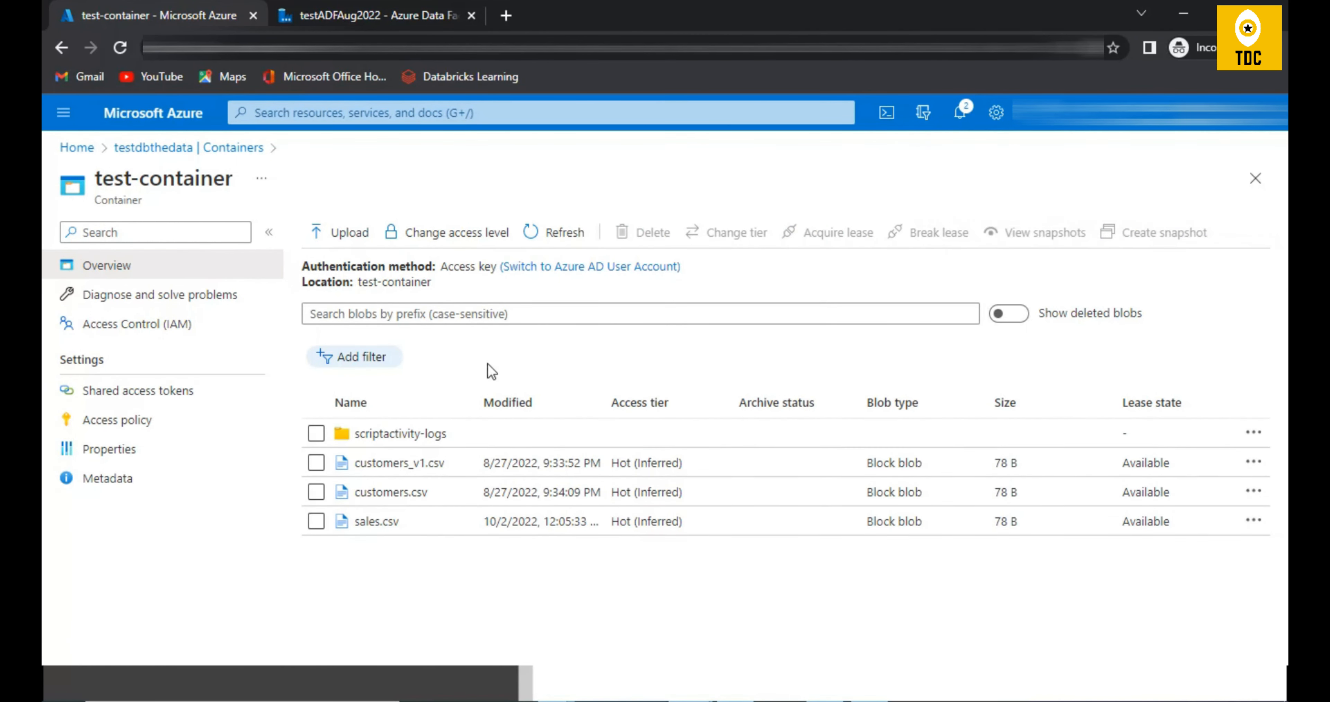
Step: Switch to Azure Data Factory and open the Get Metadata1 output of pipeline_forEach2's last debug run in the expanded view
{"action": "left_click", "coordinate": [372, 23]}
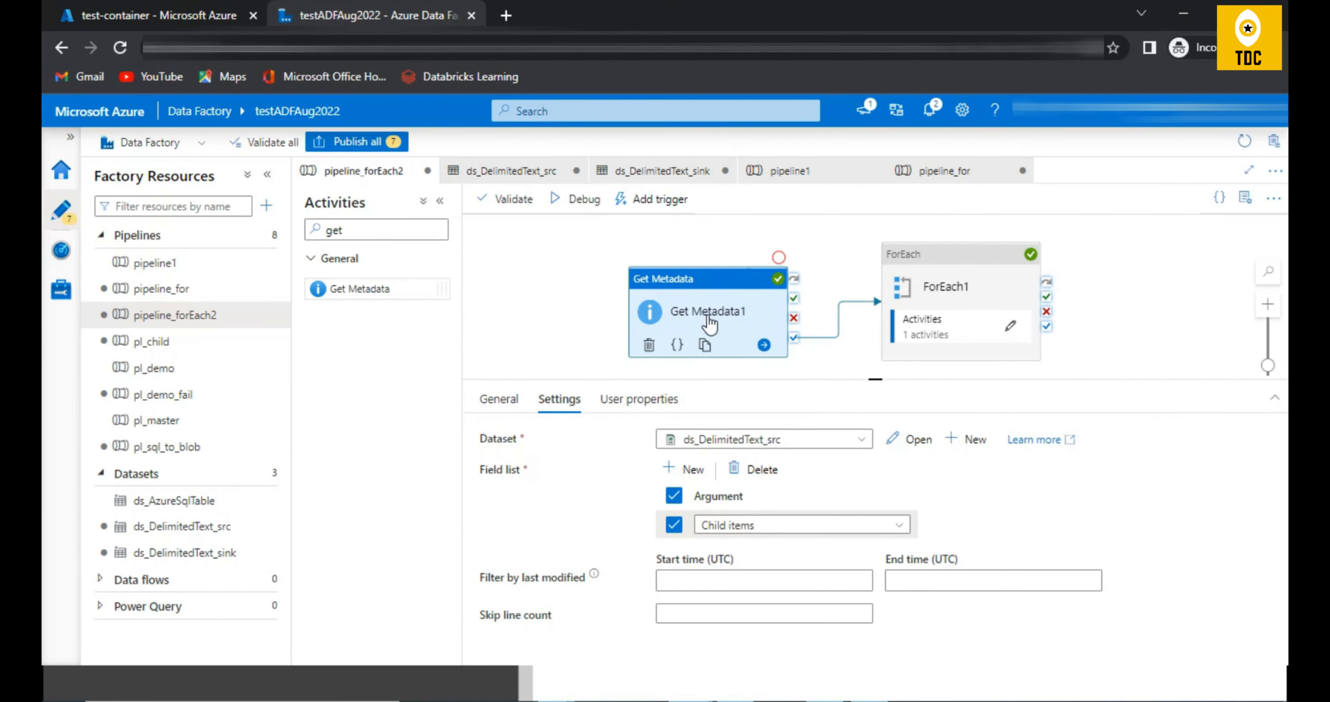
{"action": "left_click", "coordinate": [575, 318]}
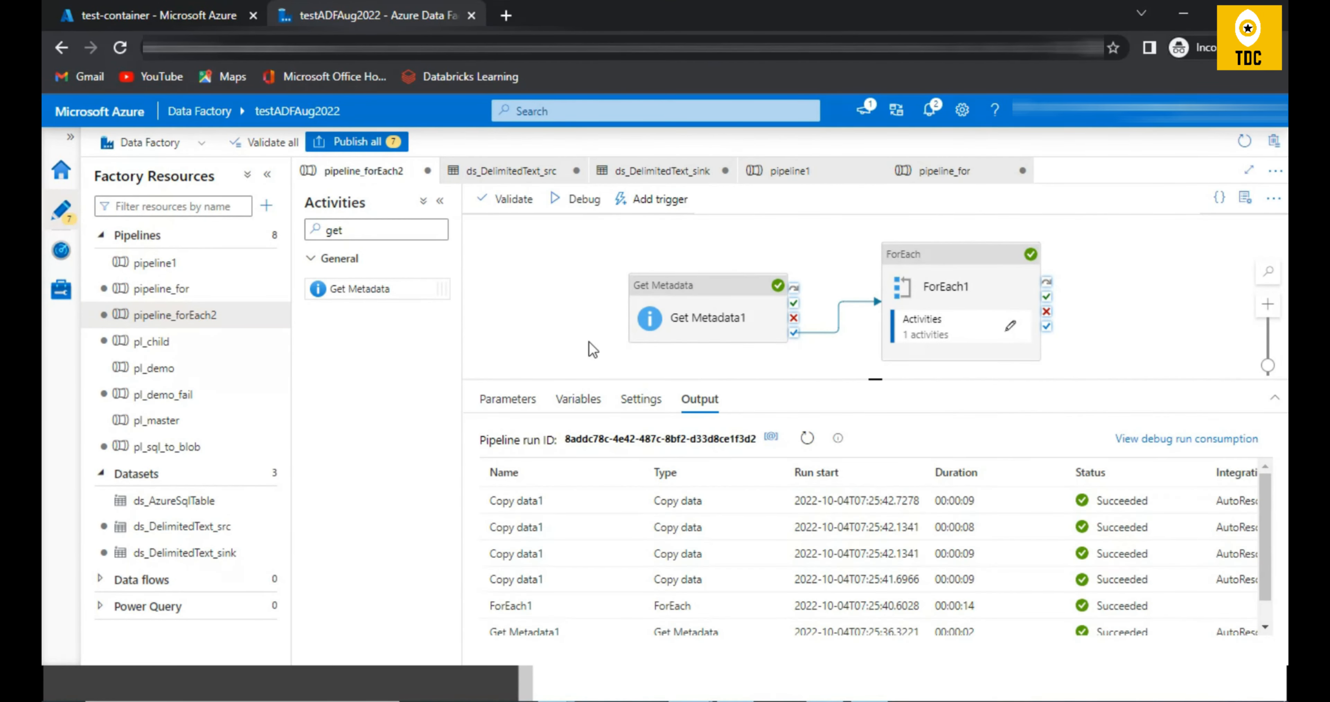
{"action": "left_click", "coordinate": [629, 633]}
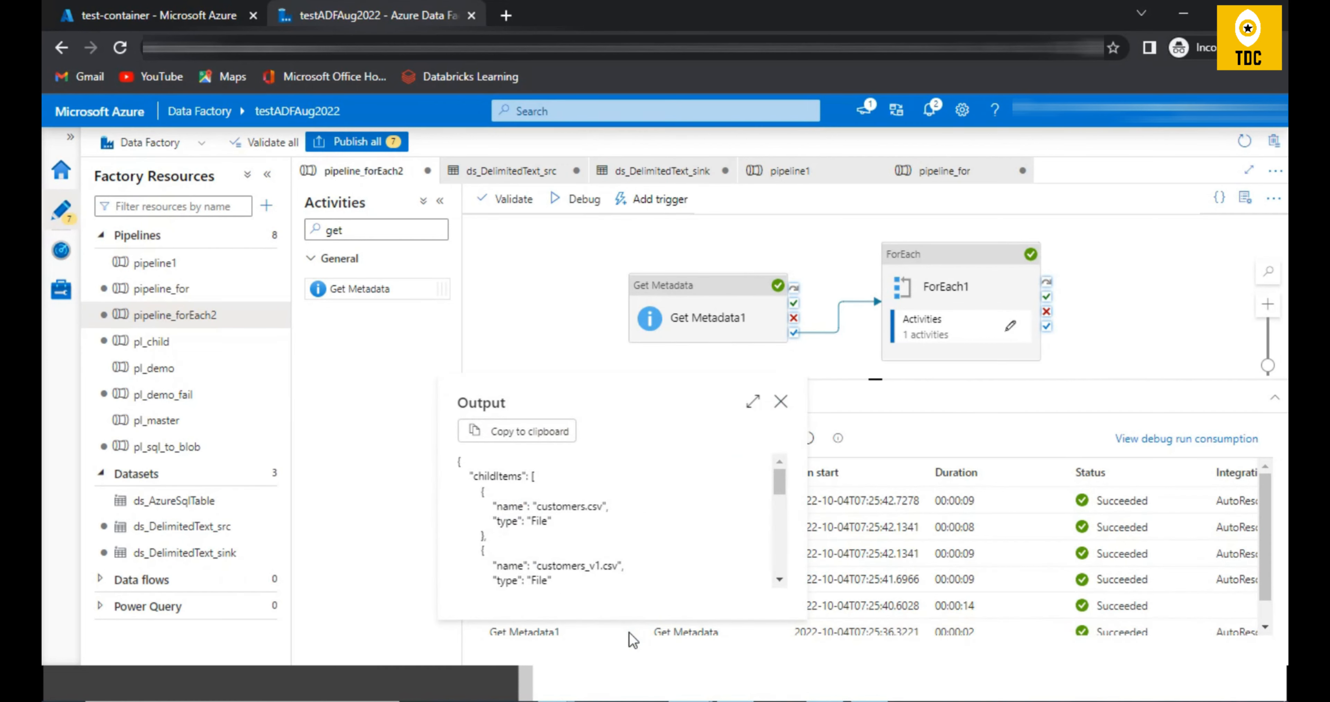
{"action": "scroll", "coordinate": [584, 522], "scroll_direction": "down", "scroll_amount": 2}
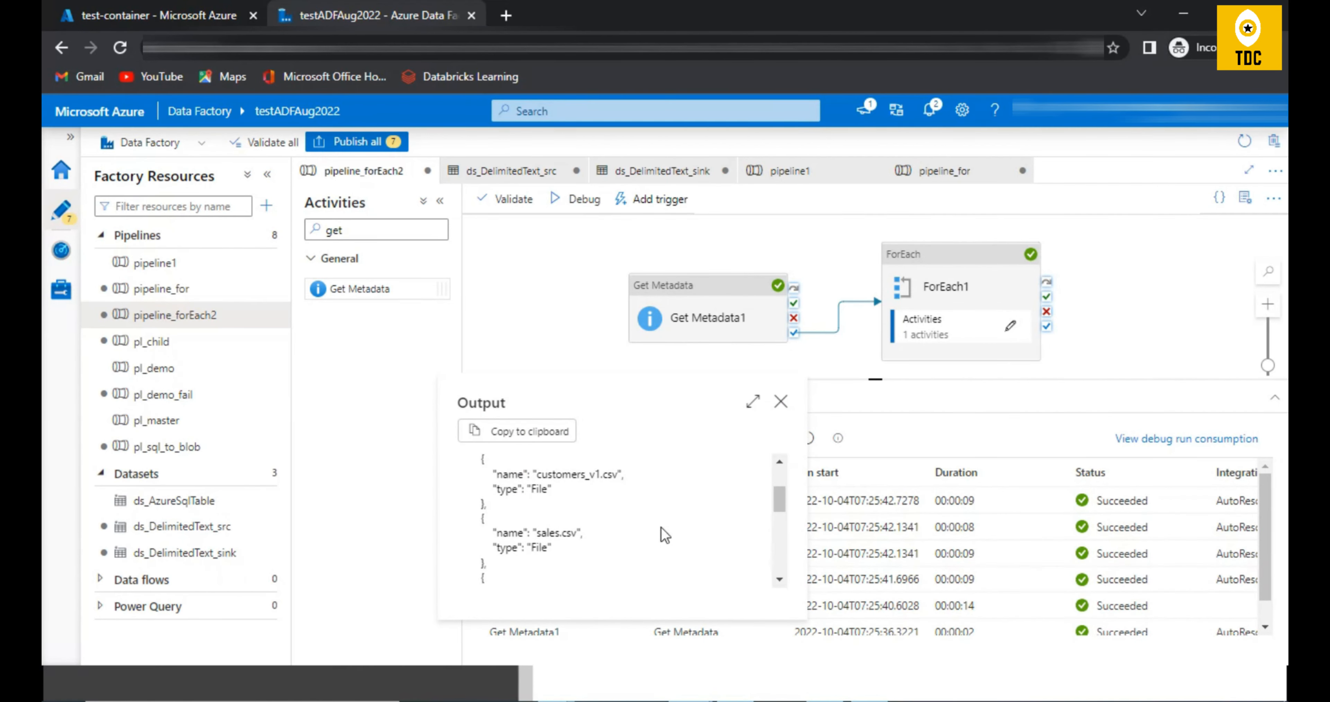
{"action": "scroll", "coordinate": [664, 536], "scroll_direction": "down", "scroll_amount": 3}
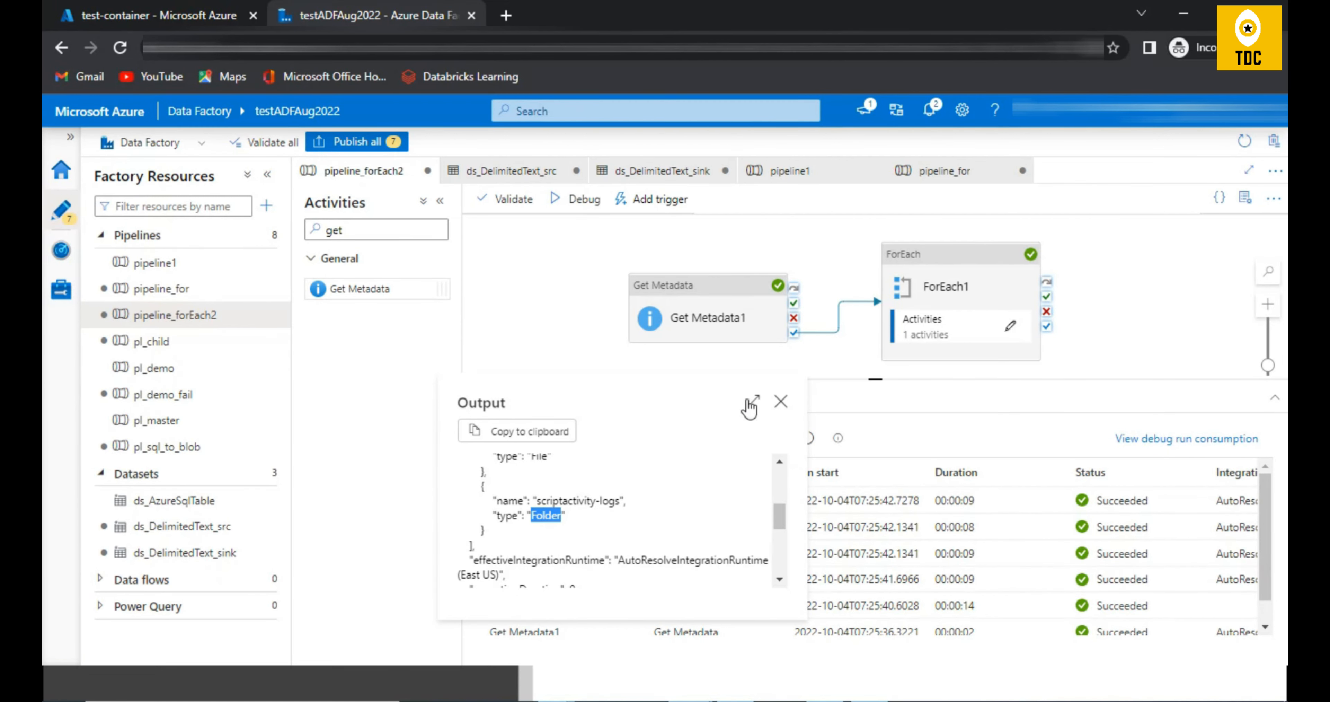
{"action": "left_click", "coordinate": [748, 403]}
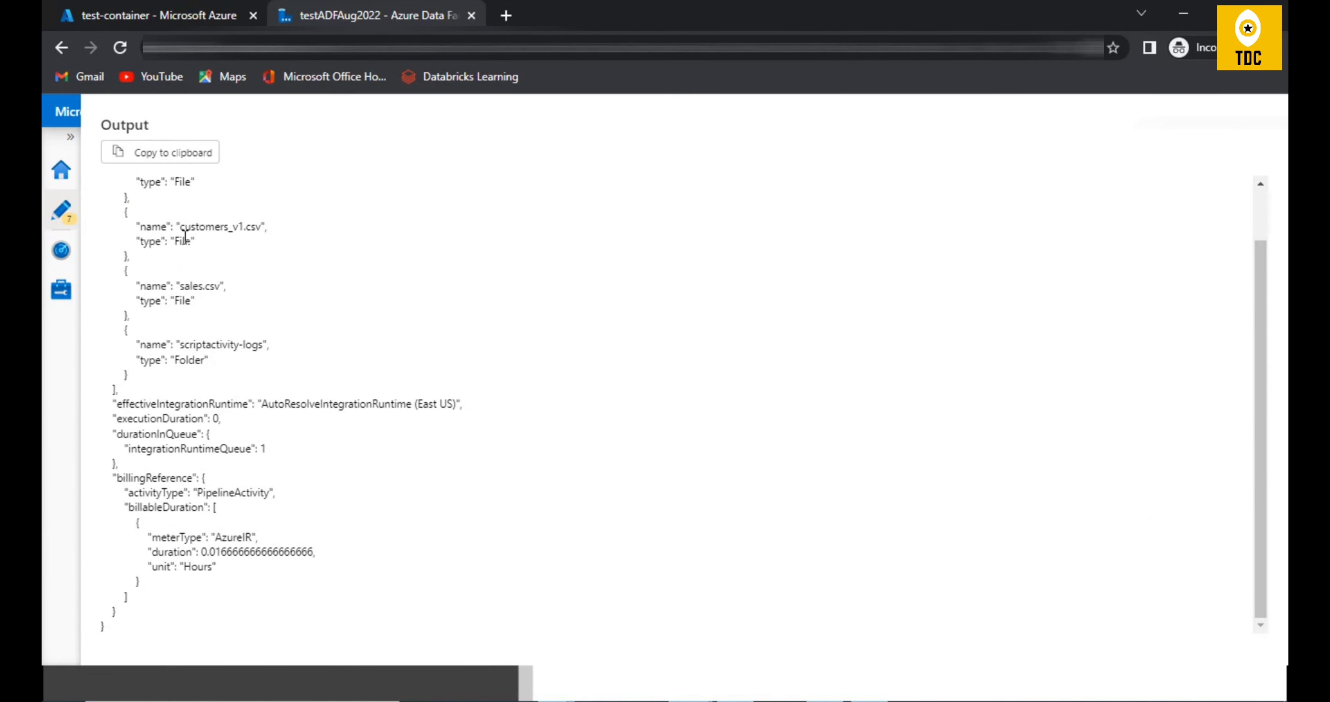
Step: Compare the child item names in the Get Metadata1 output with the files in test-container, then close the output
{"action": "left_click_drag", "start_coordinate": [185, 235], "coordinate": [194, 241]}
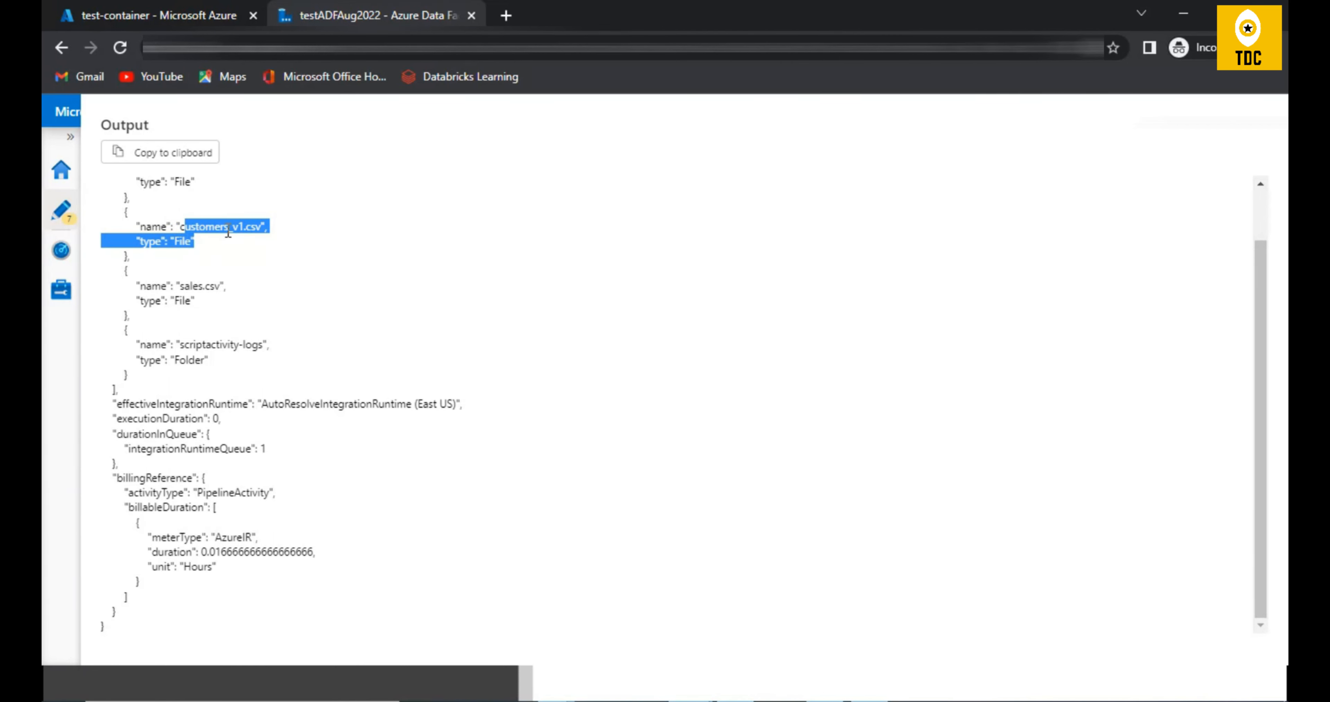
{"action": "double_click", "coordinate": [197, 285]}
{"action": "scroll", "coordinate": [238, 310], "scroll_direction": "up", "scroll_amount": 2}
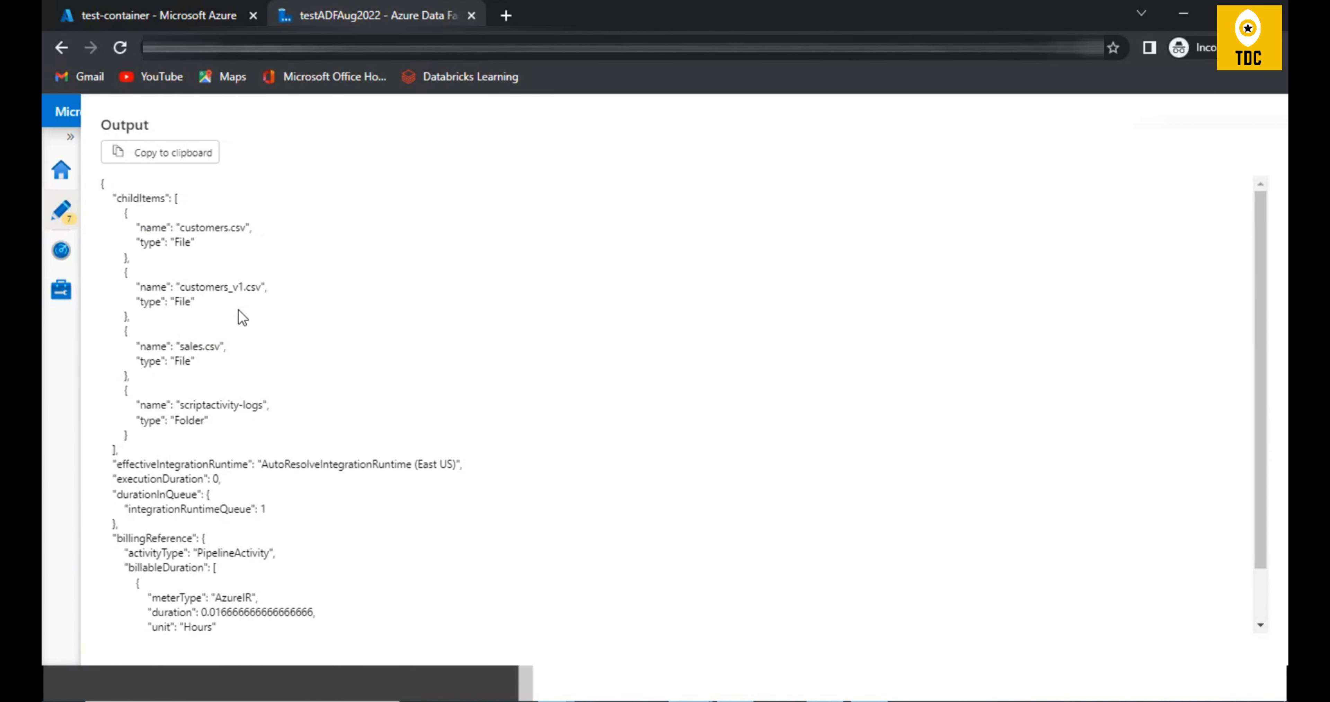
{"action": "double_click", "coordinate": [200, 227]}
{"action": "left_click", "coordinate": [150, 15]}
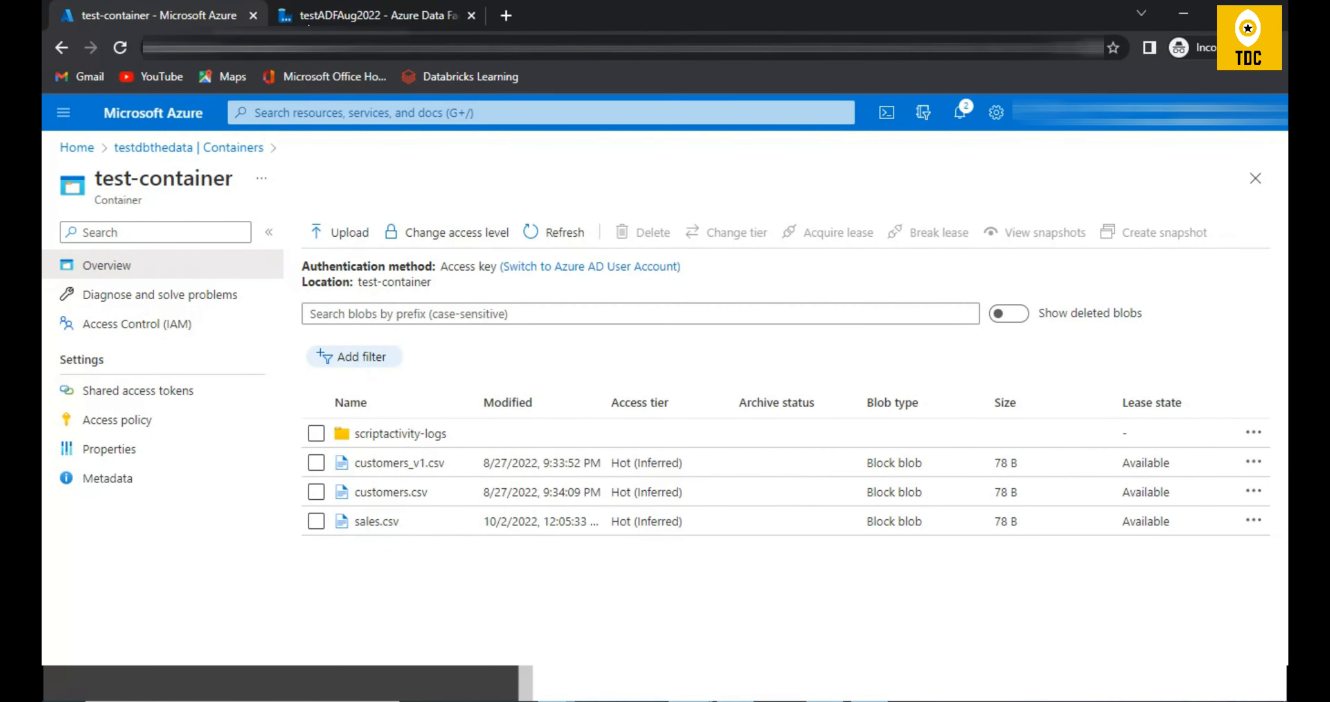
{"action": "left_click", "coordinate": [336, 15]}
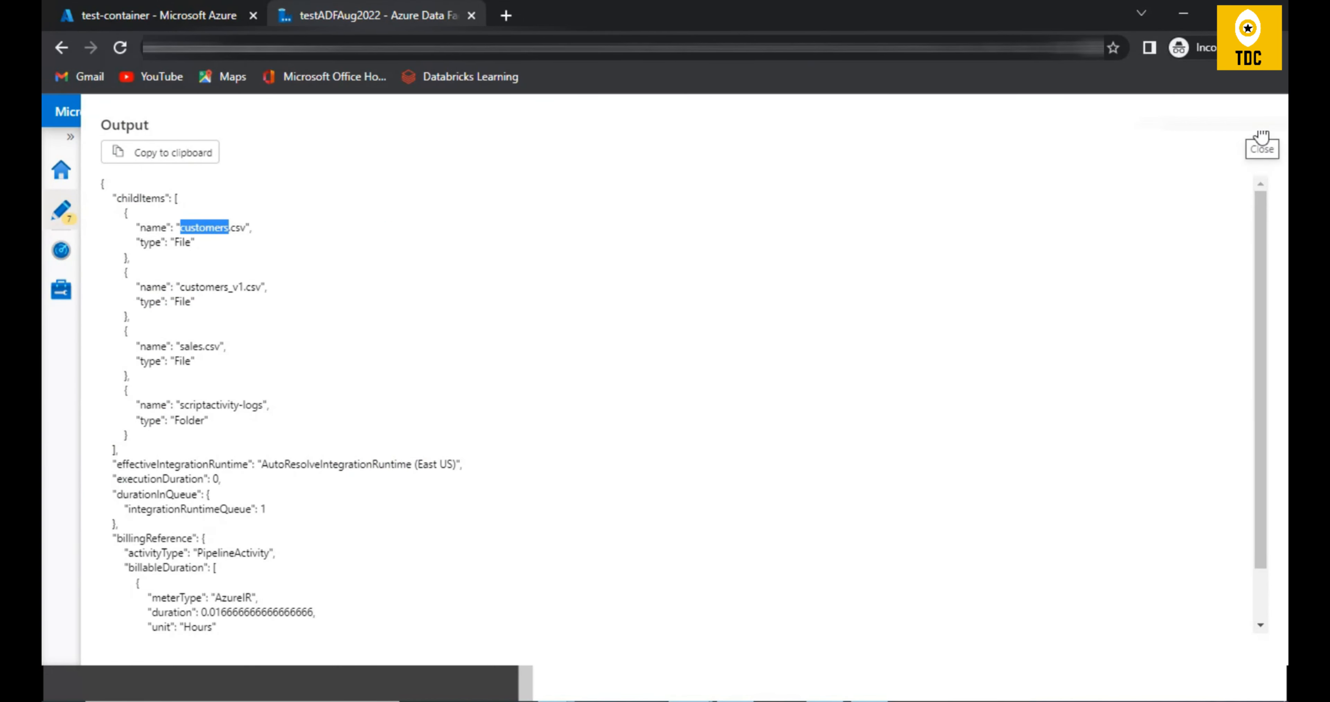
{"action": "left_click", "coordinate": [1246, 130]}
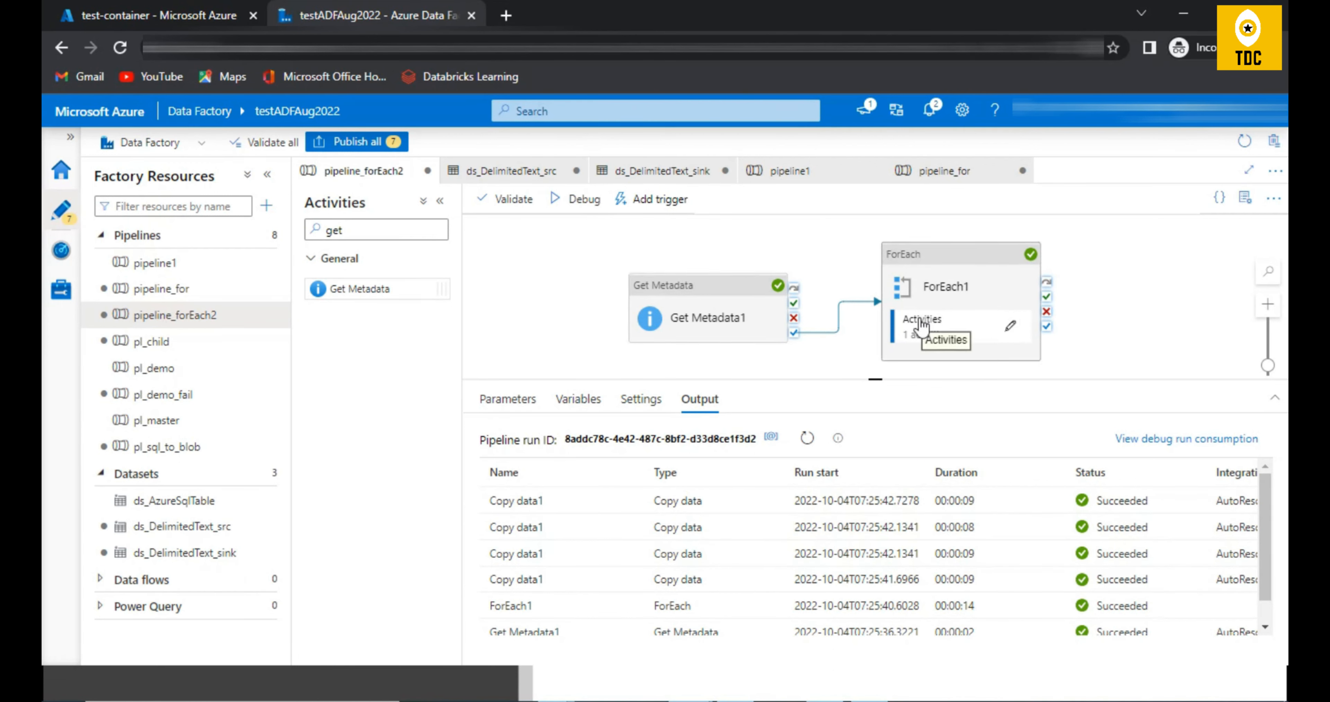
Step: Examine the ForEach1 activity and the Child items field list argument in the Get Metadata1 settings
{"action": "left_click", "coordinate": [722, 316]}
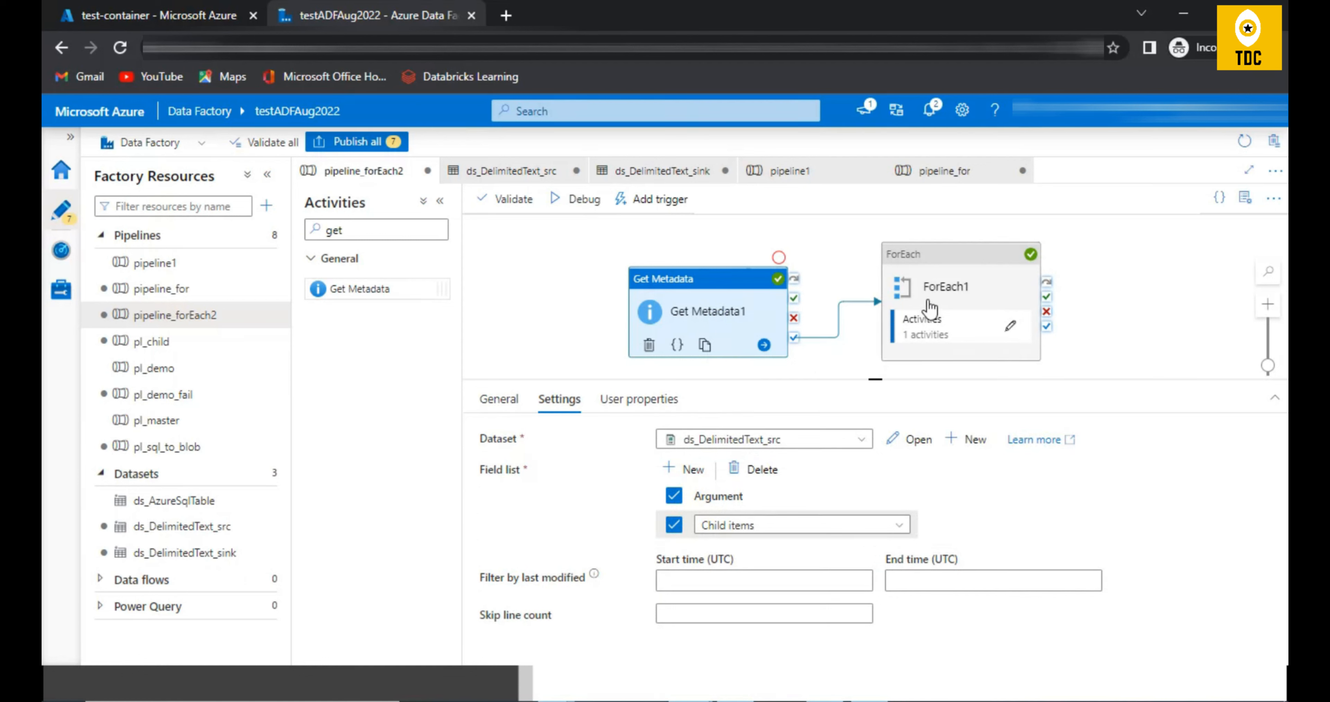
{"action": "left_click", "coordinate": [950, 287]}
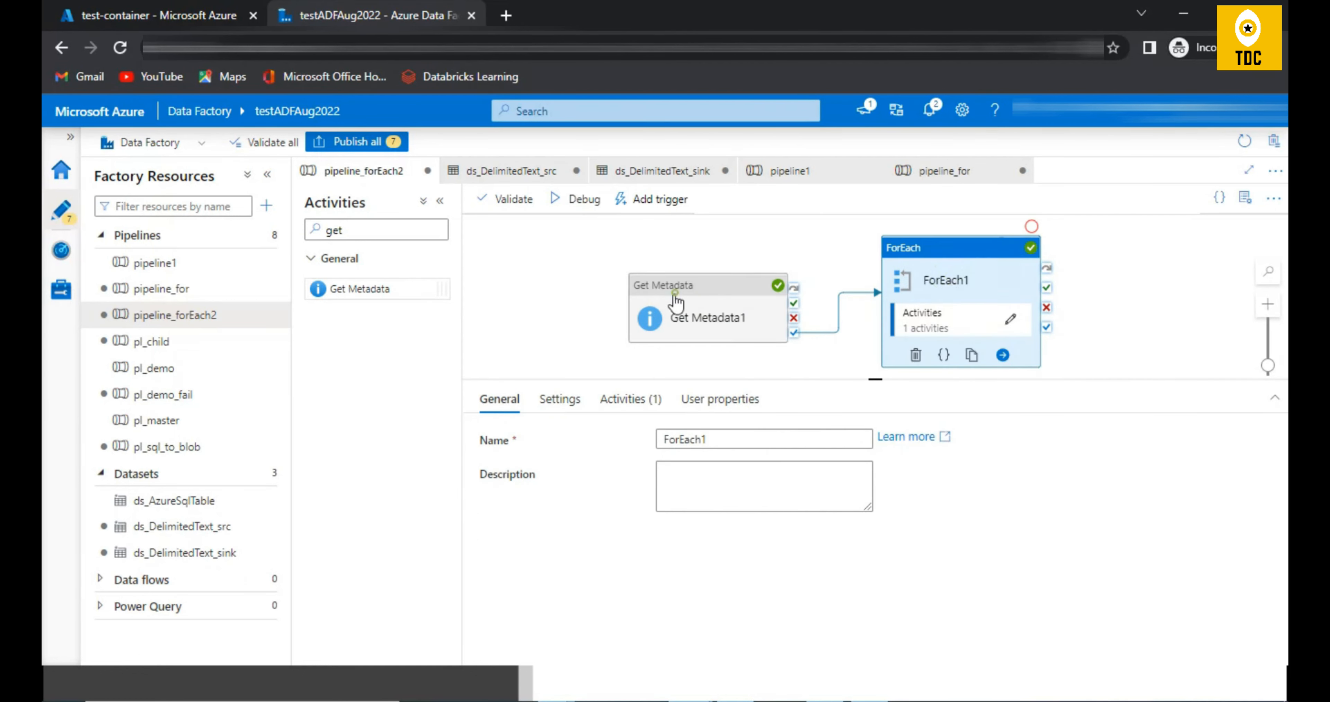
{"action": "left_click", "coordinate": [723, 310]}
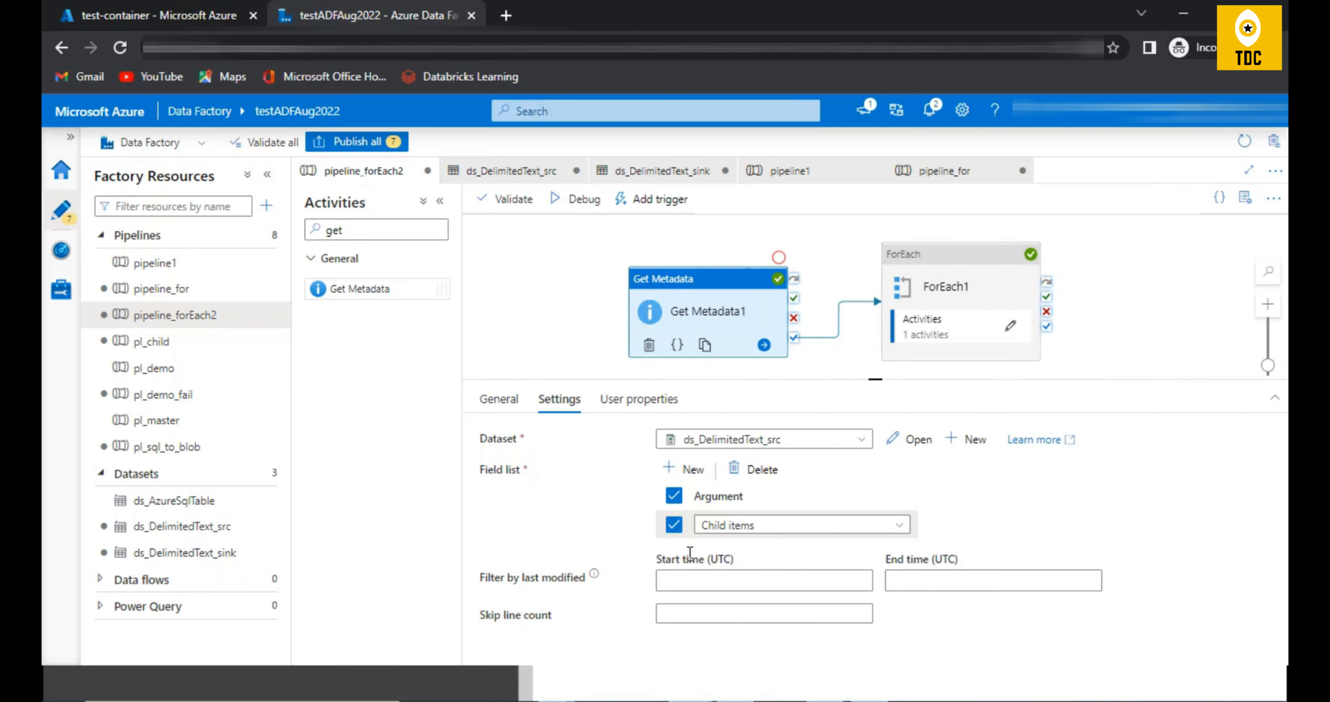
Step: Examine the childItems array in the Get Metadata1 debug run output in the expanded view and close it
{"action": "left_click", "coordinate": [523, 299]}
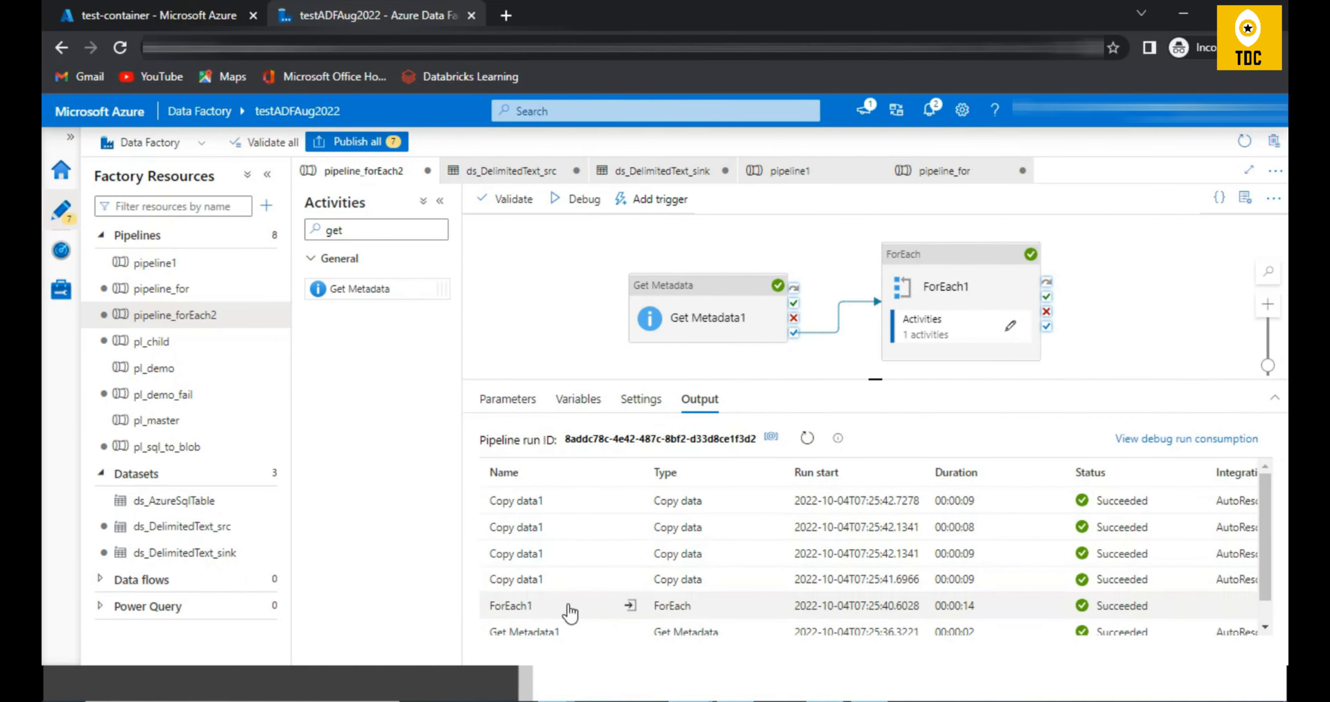
{"action": "left_click", "coordinate": [632, 630]}
{"action": "double_click", "coordinate": [491, 475]}
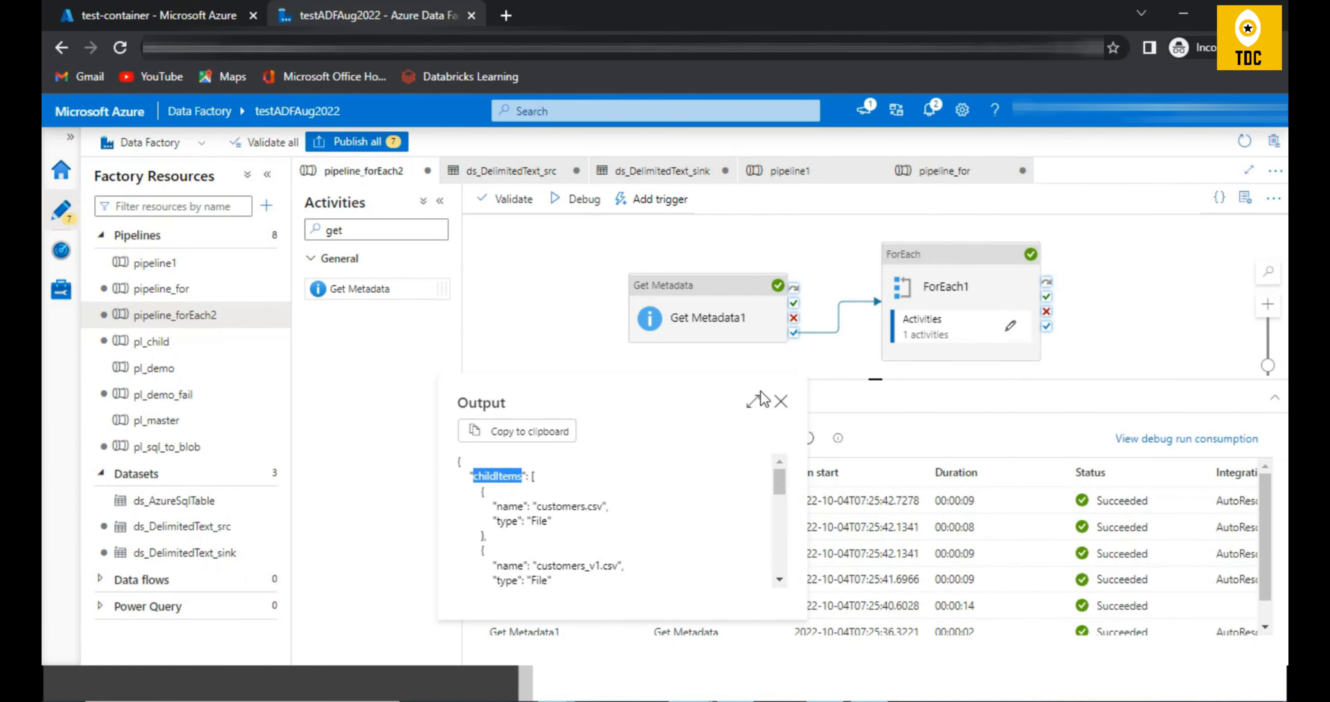
{"action": "left_click", "coordinate": [753, 401]}
{"action": "left_click_drag", "start_coordinate": [123, 214], "coordinate": [152, 447]}
{"action": "left_click", "coordinate": [1260, 146]}
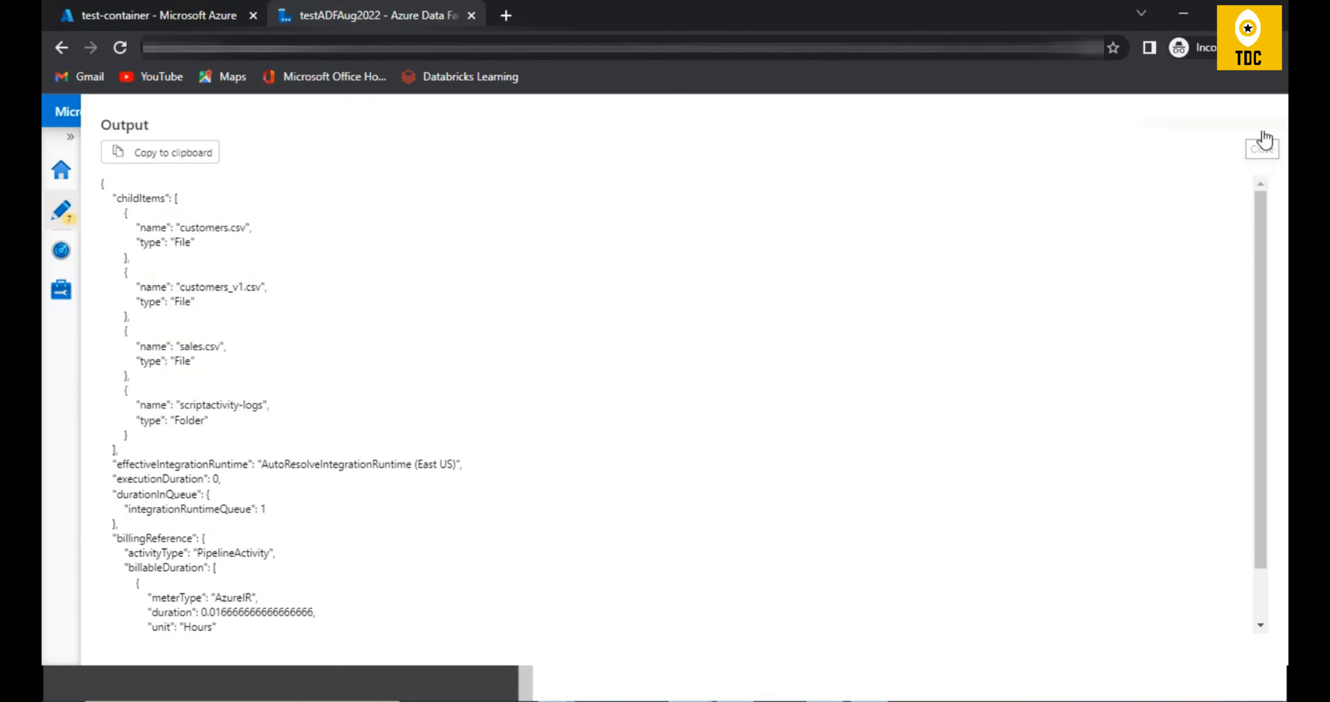
Step: Review the dynamic Items expression in the ForEach1 settings and leave the expression builder without changing it
{"action": "left_click", "coordinate": [960, 282]}
{"action": "left_click", "coordinate": [580, 410]}
{"action": "left_click", "coordinate": [721, 503]}
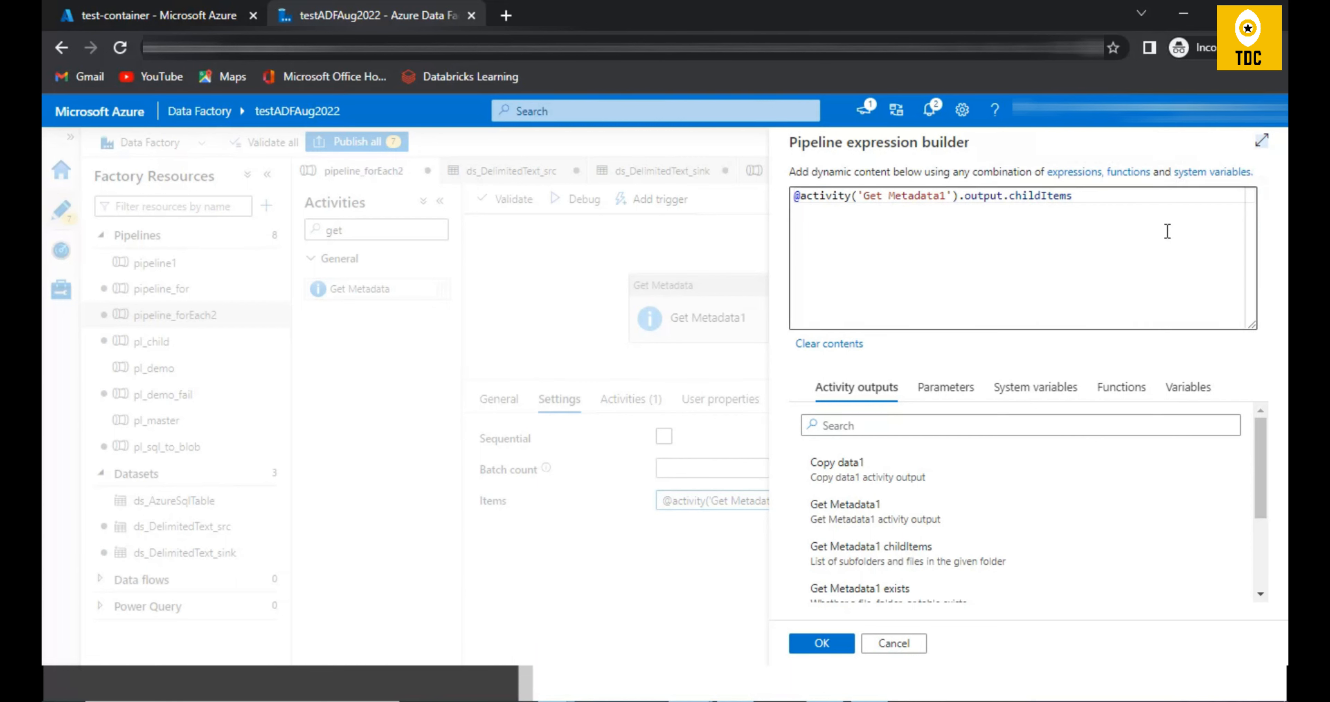
{"action": "left_click", "coordinate": [1152, 223]}
{"action": "key", "text": "ctrl+a"}
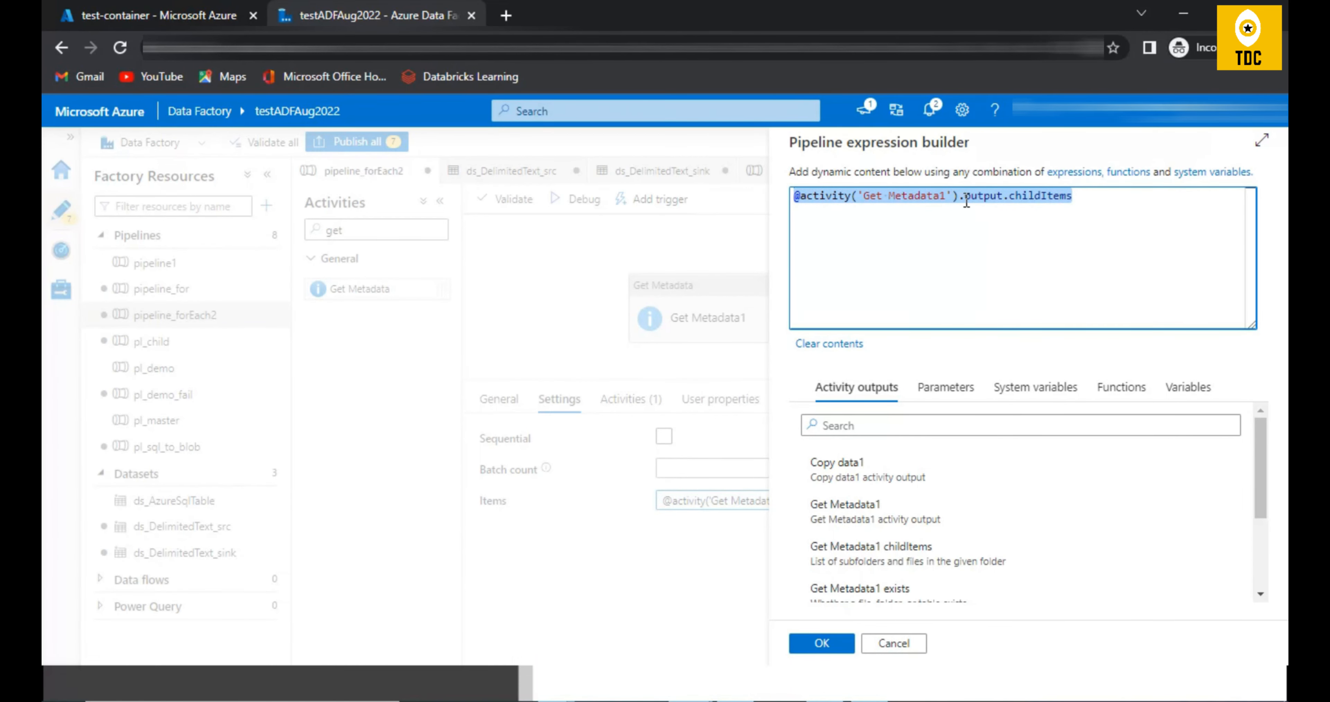
{"action": "left_click", "coordinate": [894, 643]}
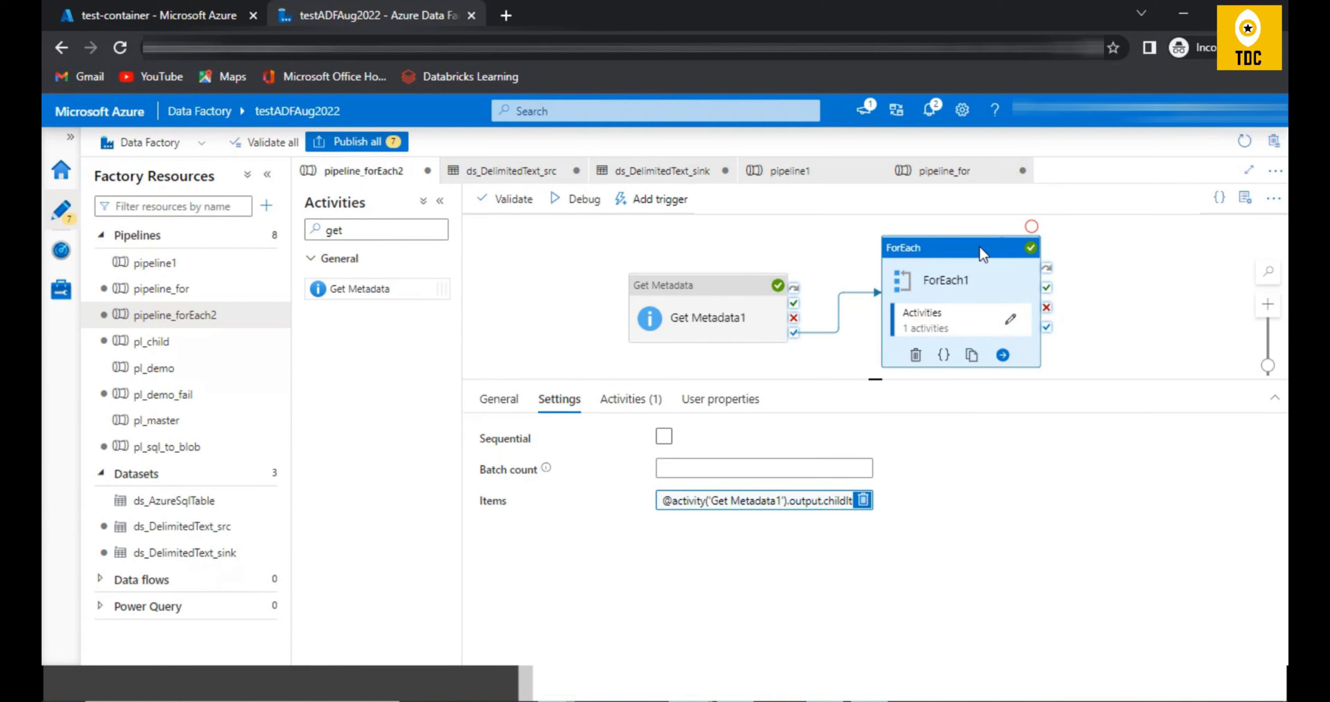
Step: Reopen the Get Metadata1 run output, go through each childItems entry that ForEach1 iterates over, and close the output
{"action": "left_click", "coordinate": [541, 345]}
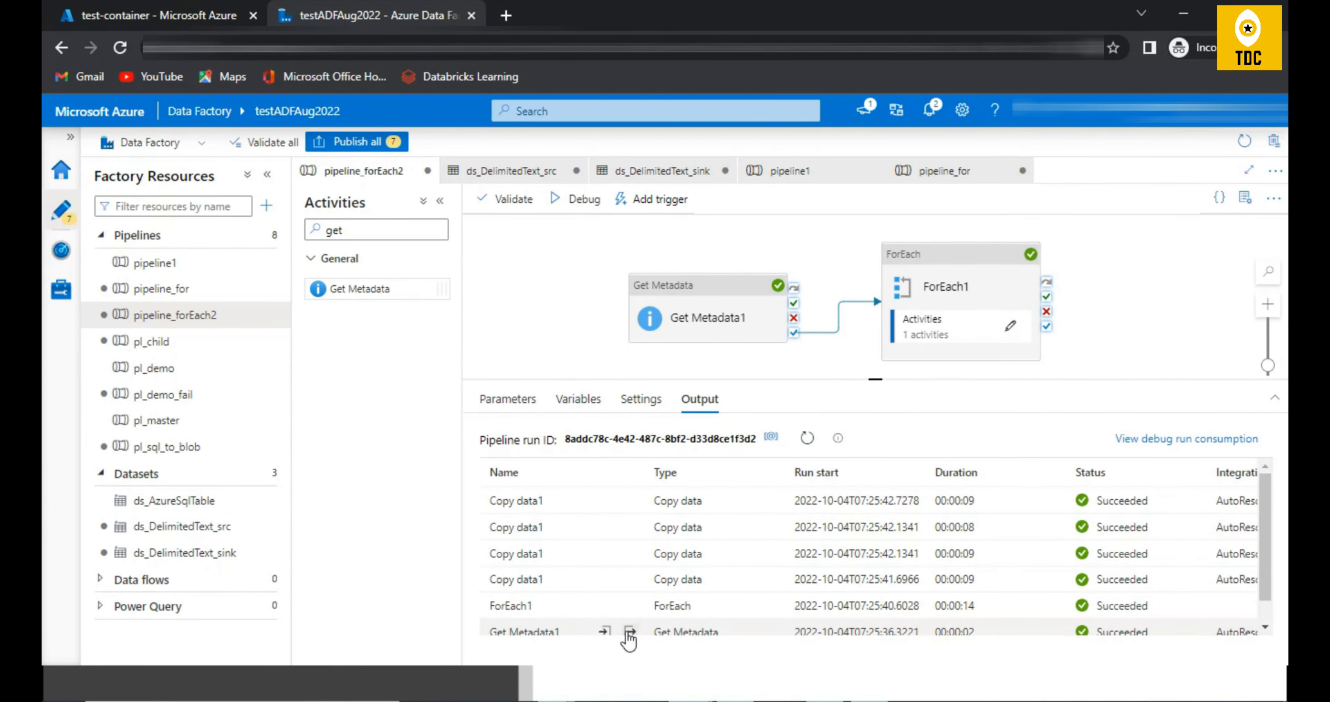
{"action": "left_click", "coordinate": [628, 632]}
{"action": "left_click", "coordinate": [755, 404]}
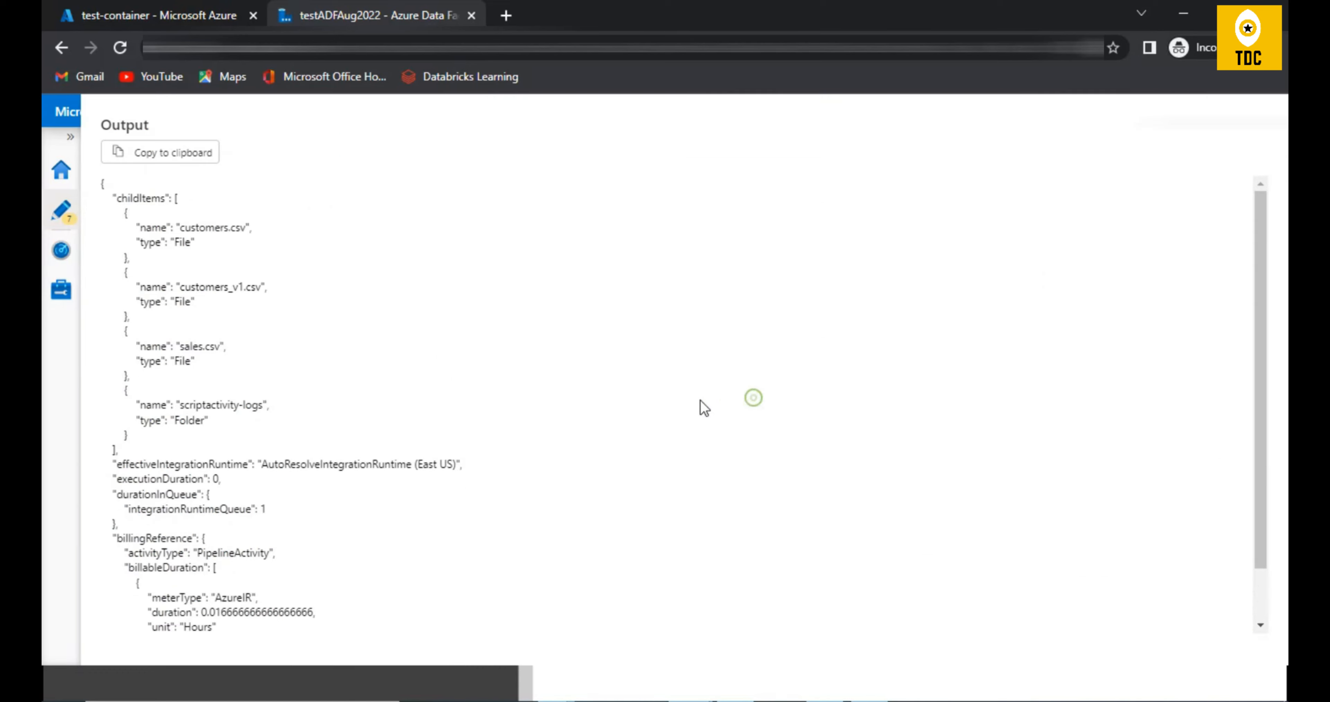
{"action": "left_click_drag", "start_coordinate": [132, 237], "coordinate": [129, 434]}
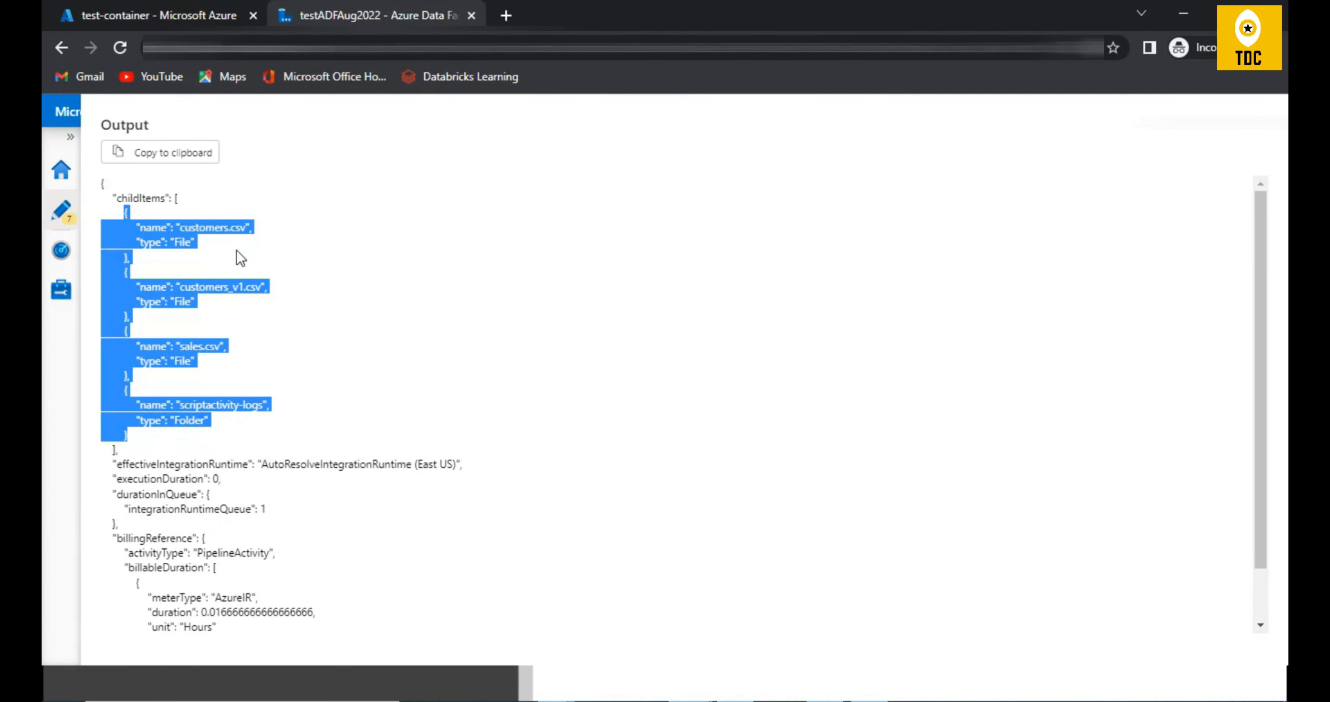
{"action": "double_click", "coordinate": [201, 227]}
{"action": "double_click", "coordinate": [220, 286]}
{"action": "double_click", "coordinate": [199, 347]}
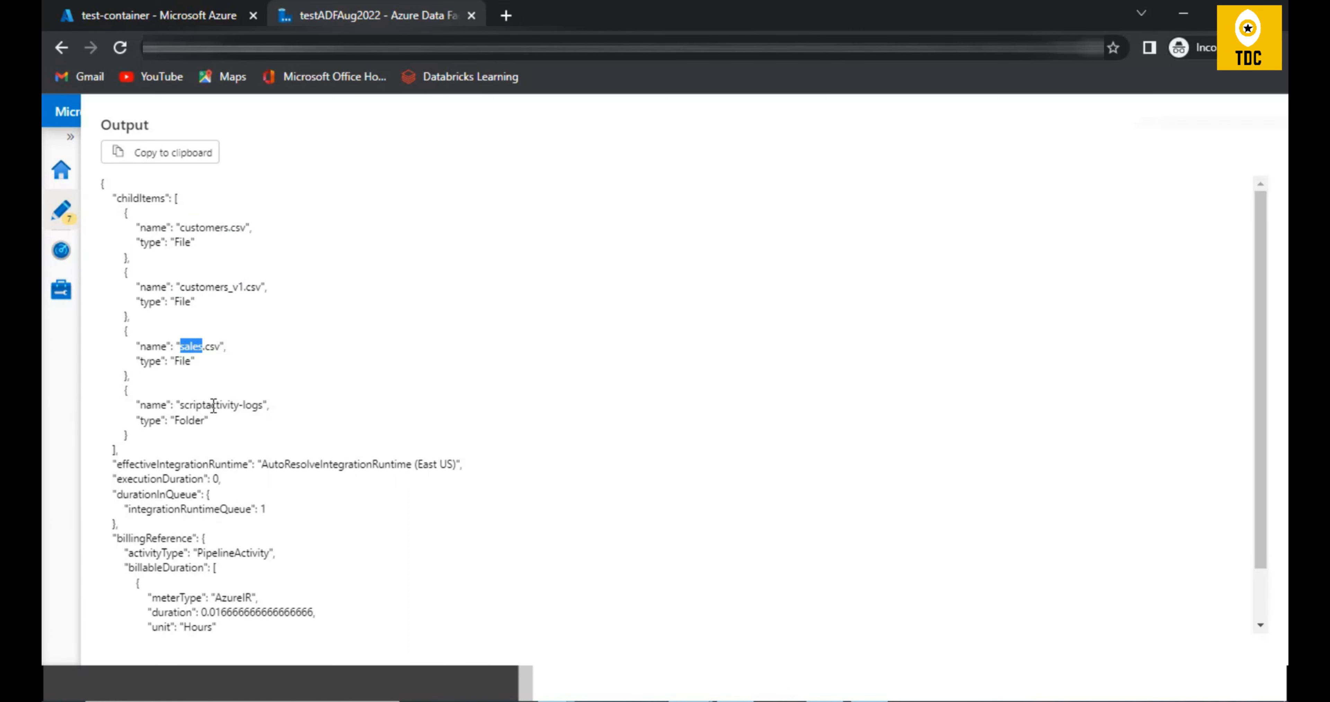
{"action": "double_click", "coordinate": [199, 406]}
{"action": "left_click", "coordinate": [1264, 141]}
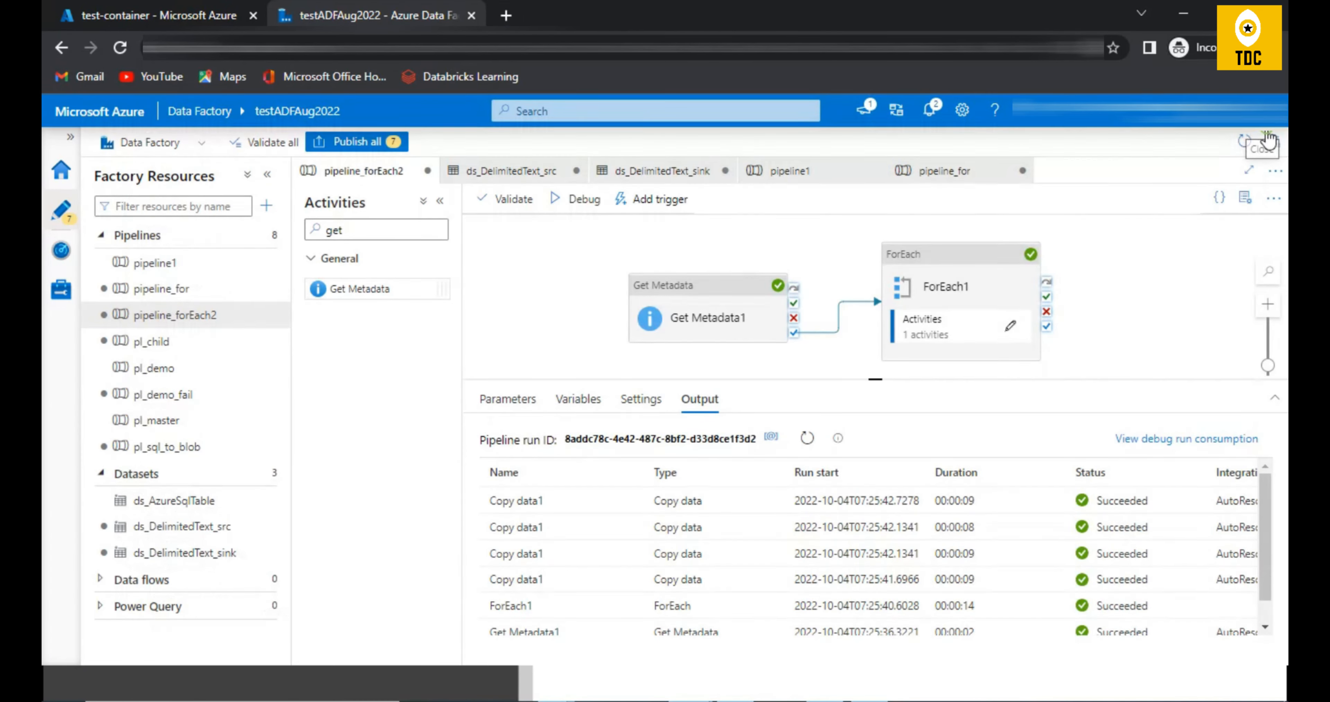
Step: Check the source wildcard file name of Copy data1 inside ForEach1 against the folder and files in test-container
{"action": "left_click", "coordinate": [1010, 326]}
{"action": "left_click", "coordinate": [884, 260]}
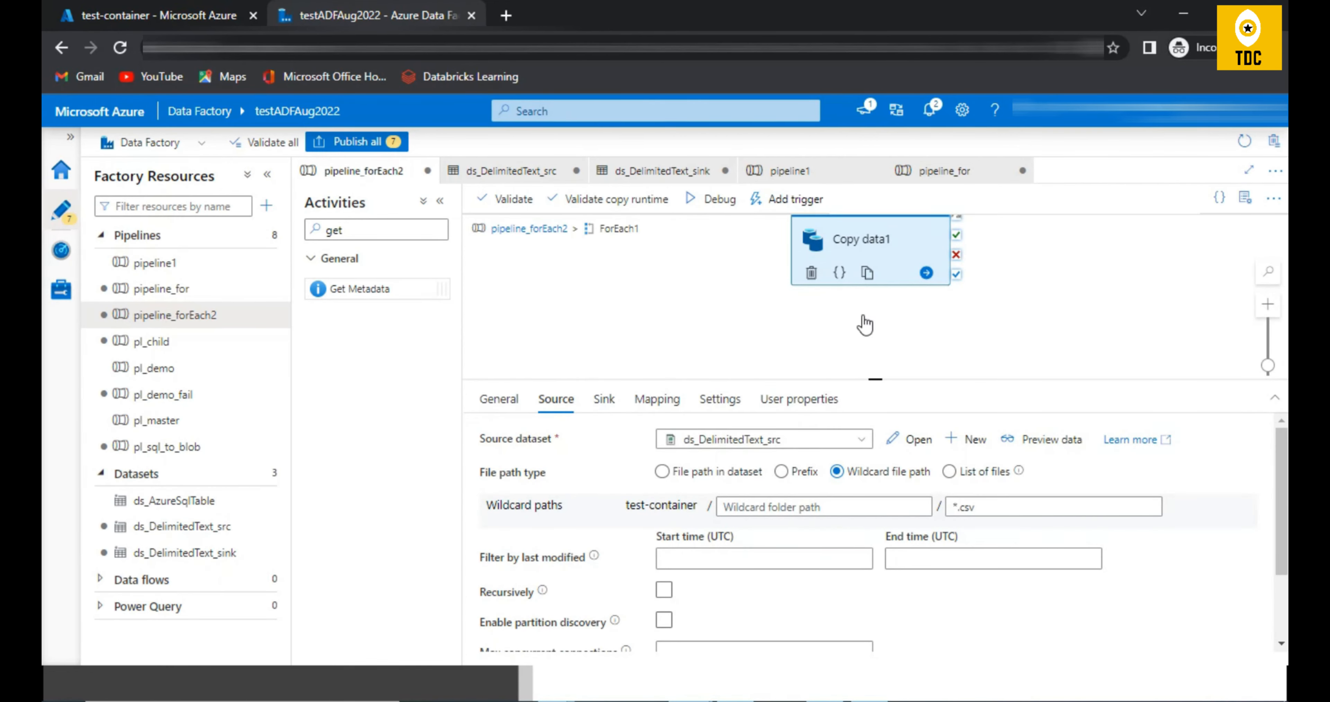
{"action": "triple_click", "coordinate": [997, 507]}
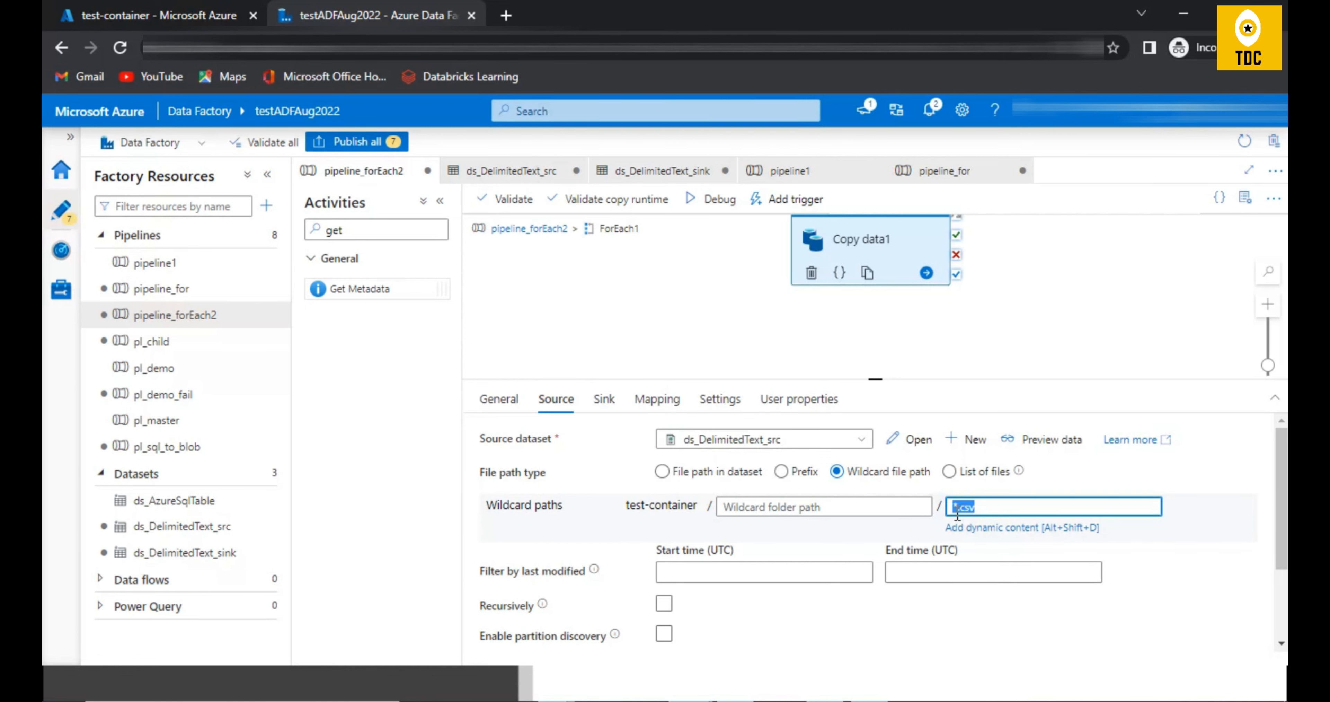
{"action": "left_click", "coordinate": [155, 15]}
{"action": "left_click_drag", "start_coordinate": [460, 435], "coordinate": [340, 444]}
{"action": "left_click_drag", "start_coordinate": [409, 535], "coordinate": [353, 523]}
{"action": "left_click", "coordinate": [361, 15]}
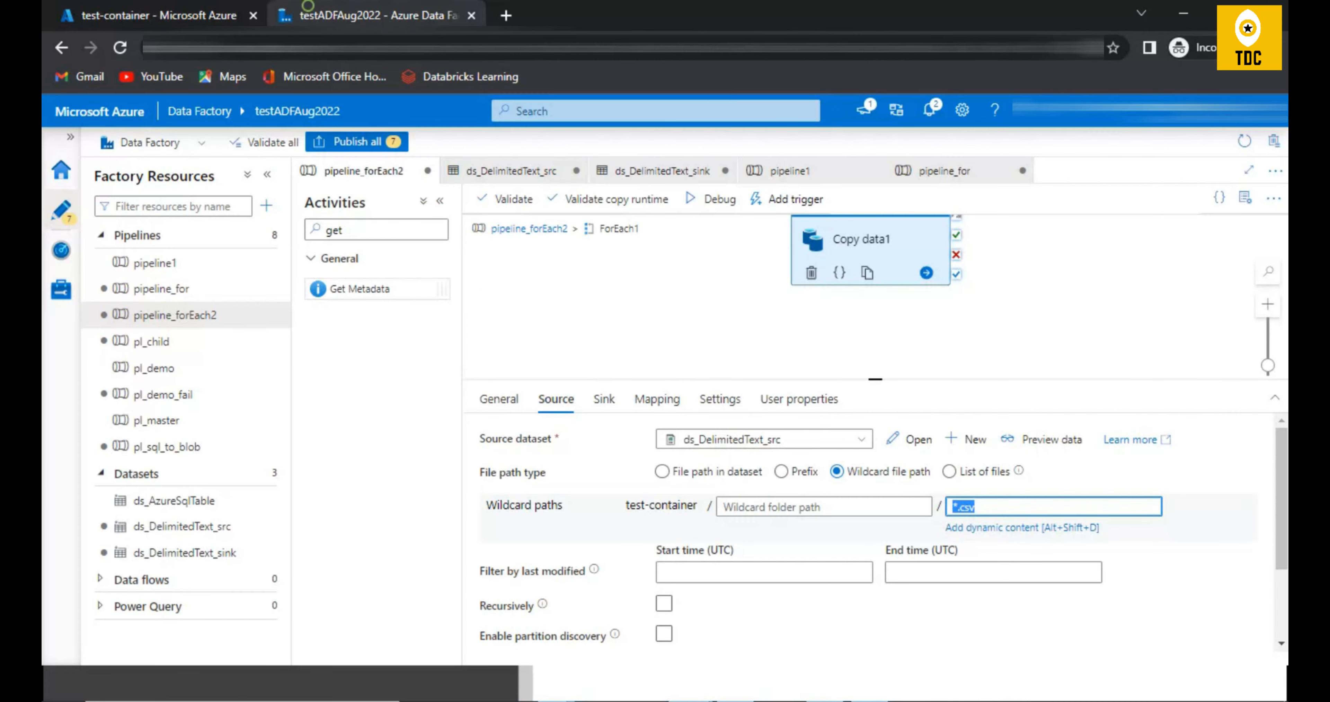
Step: Open the sink dataset ds_DelimitedText_sink of Copy data1 and check its connection file path
{"action": "left_click", "coordinate": [603, 404]}
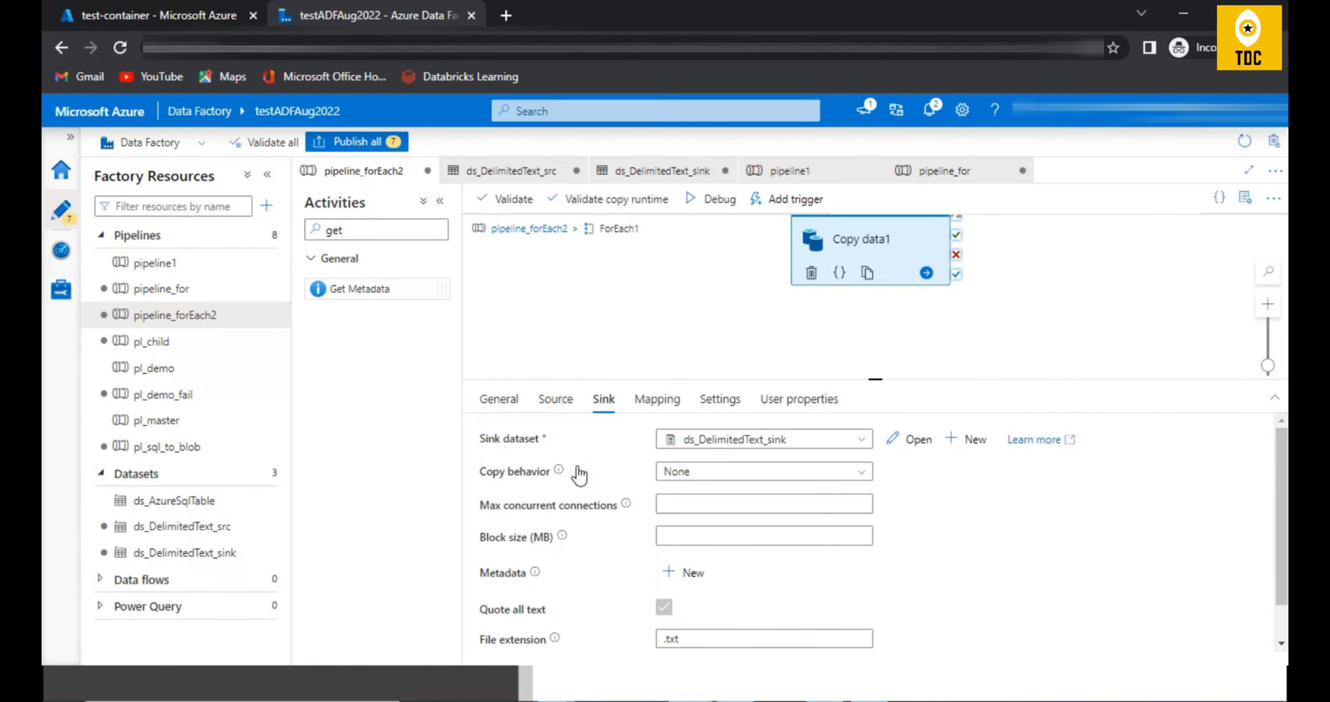
{"action": "left_click", "coordinate": [910, 439]}
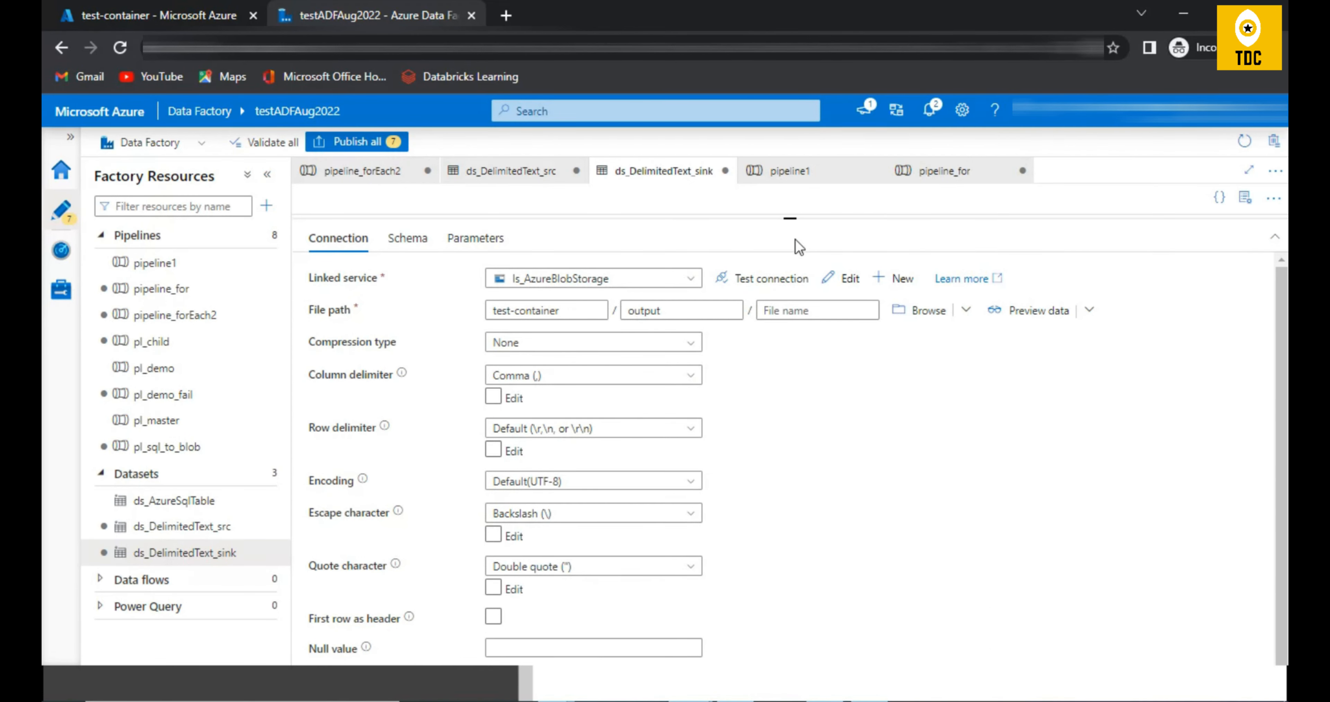
{"action": "left_click_drag", "start_coordinate": [789, 221], "coordinate": [789, 319]}
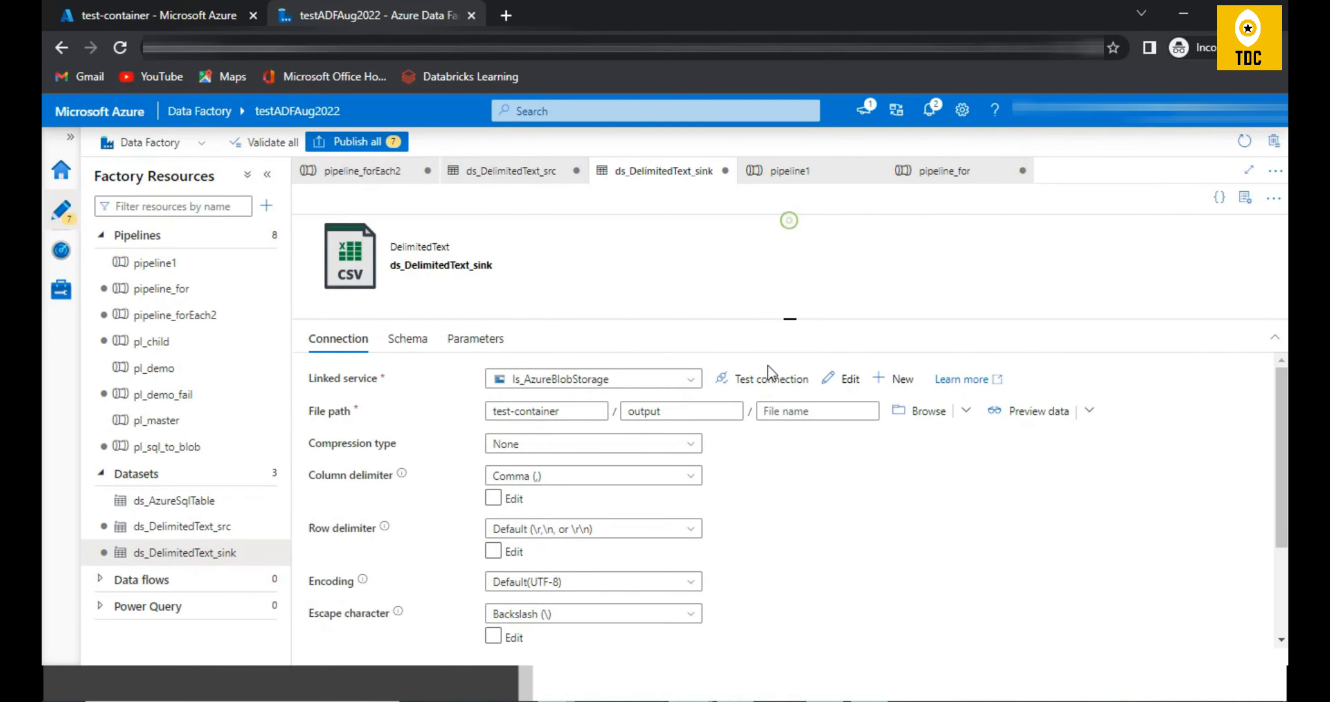
Step: Compare the container and output directory in the ds_DelimitedText_sink file path with the current contents of test-container
{"action": "left_click", "coordinate": [566, 411]}
{"action": "left_click", "coordinate": [697, 412]}
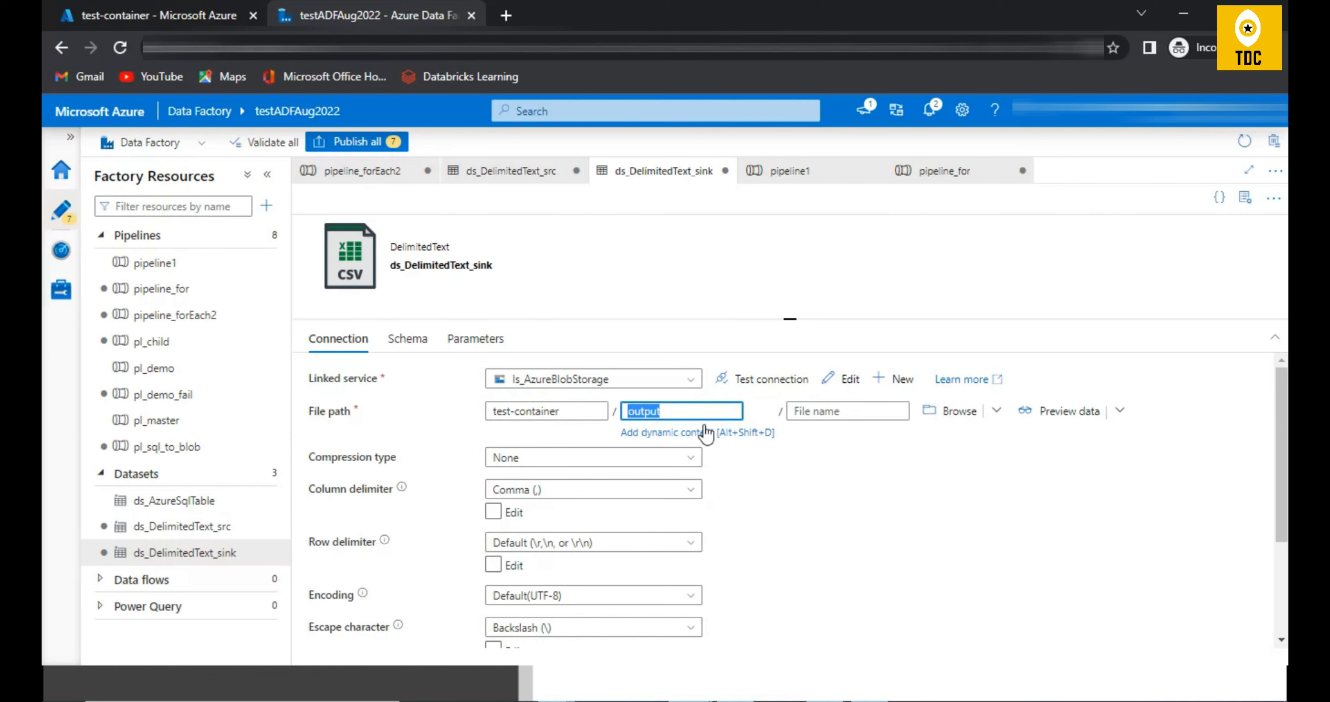
{"action": "left_click", "coordinate": [155, 15]}
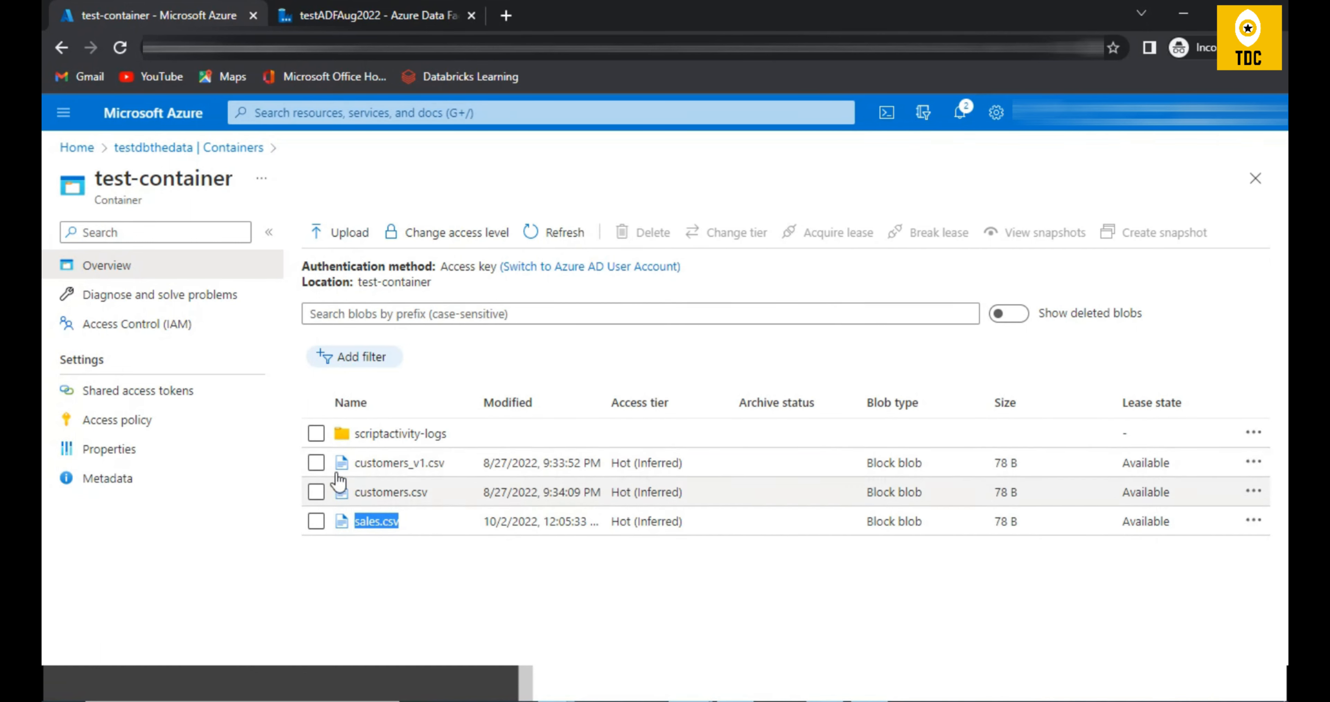
{"action": "left_click", "coordinate": [330, 14]}
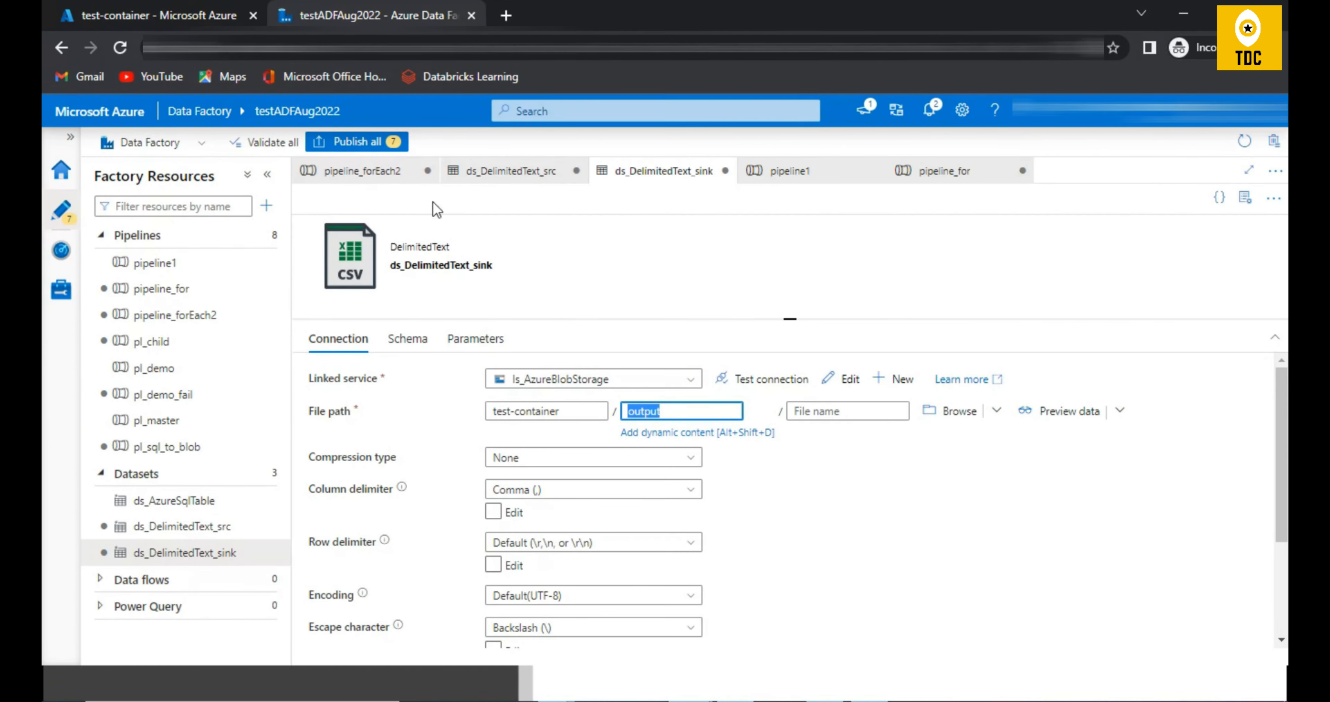
Step: Return from the ForEach1 activities to the top level of pipeline_forEach2 and start a debug run
{"action": "left_click", "coordinate": [393, 171]}
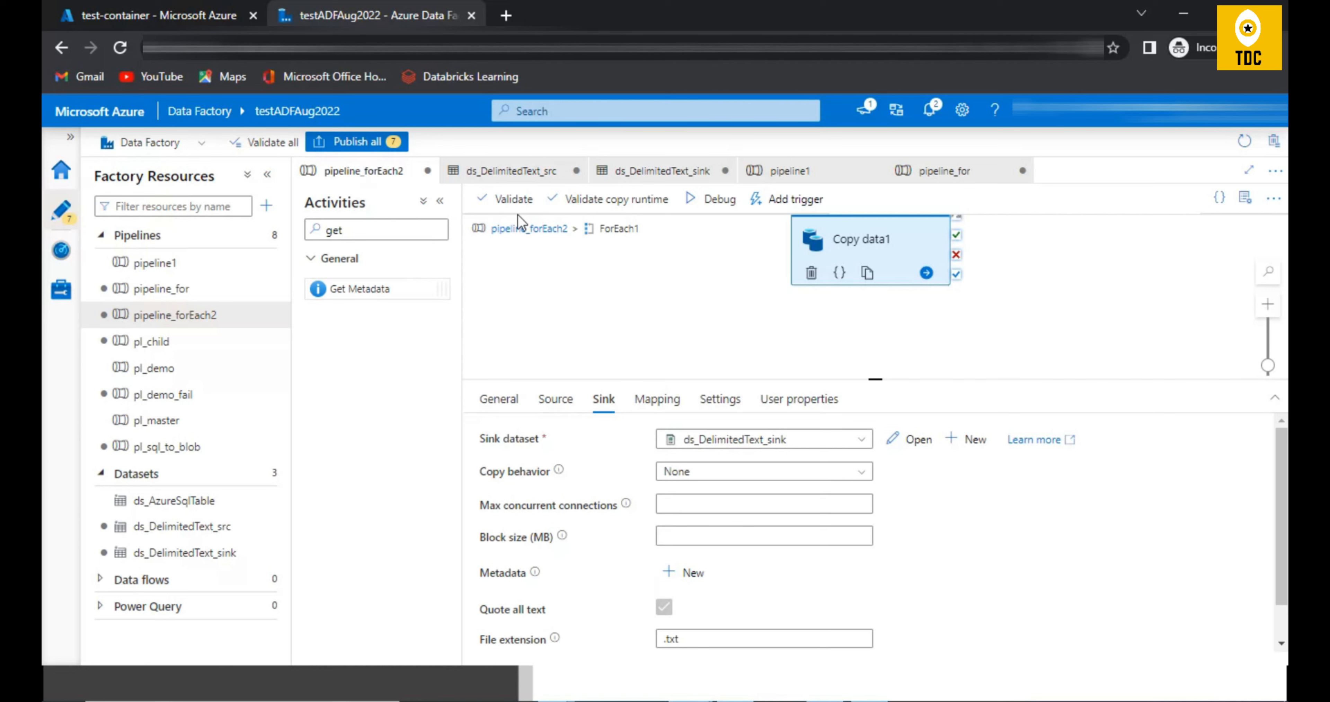
{"action": "left_click", "coordinate": [532, 229]}
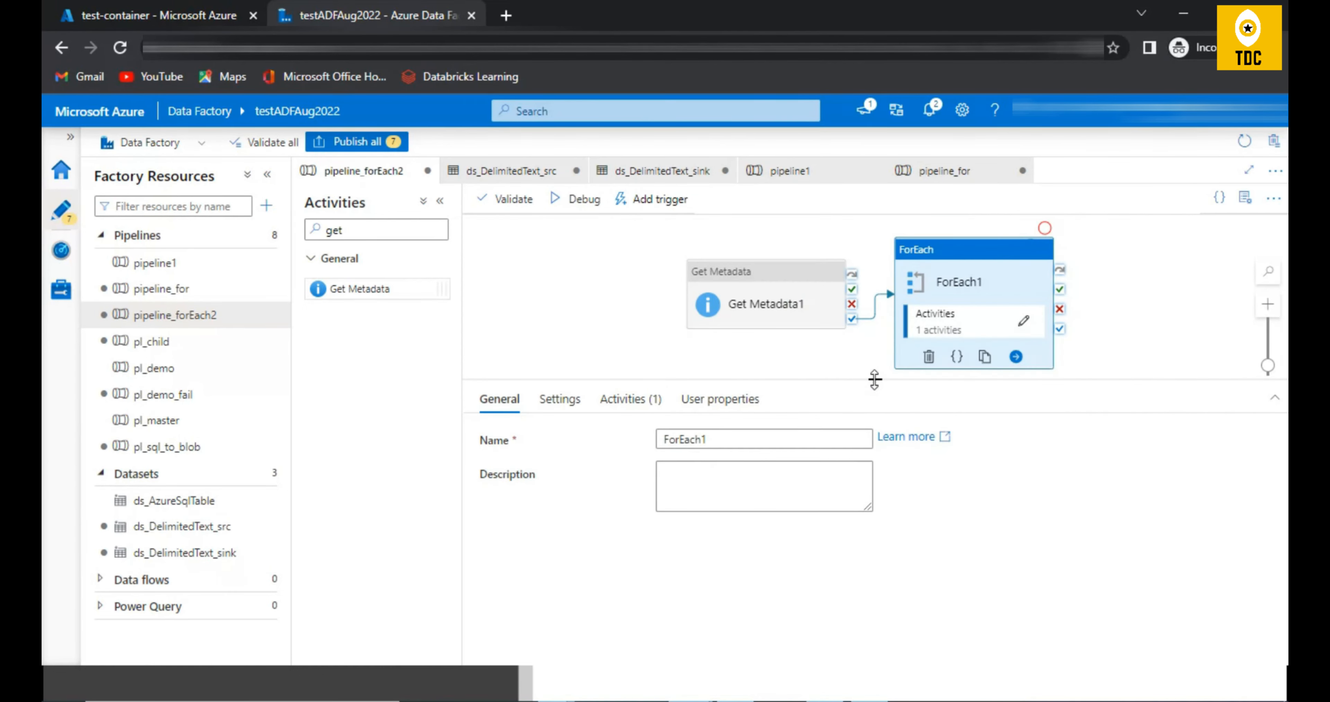
{"action": "left_click_drag", "start_coordinate": [874, 379], "coordinate": [878, 460]}
{"action": "left_click", "coordinate": [571, 201]}
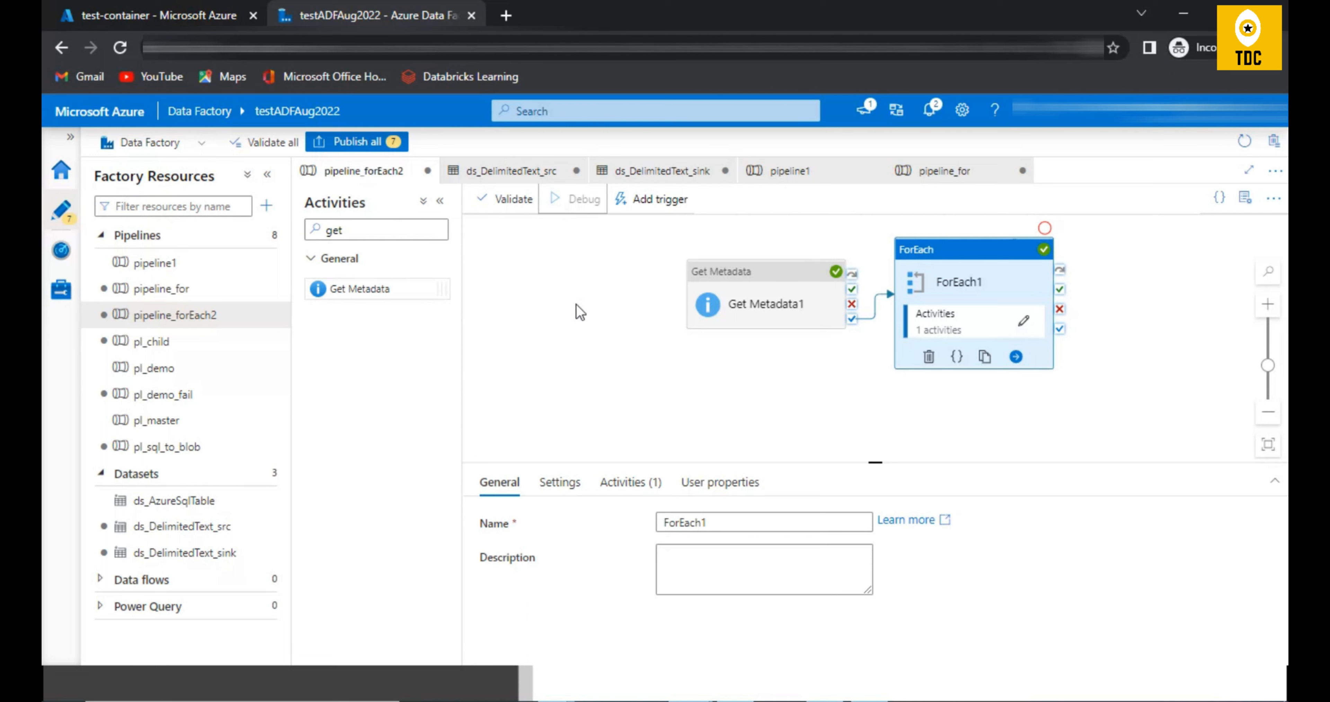
Step: Monitor the debug run of pipeline_forEach2, refreshing its output until every activity run is listed
{"action": "left_click", "coordinate": [587, 332]}
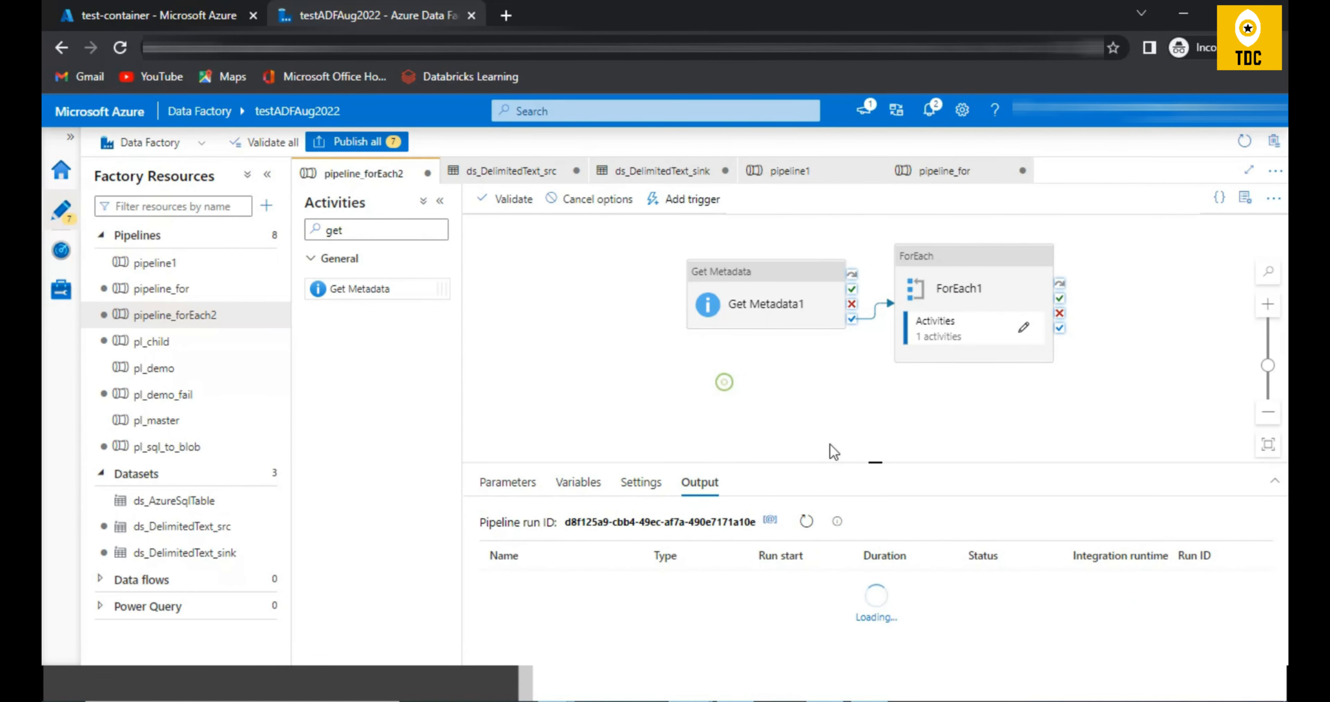
{"action": "left_click_drag", "start_coordinate": [874, 464], "coordinate": [856, 407]}
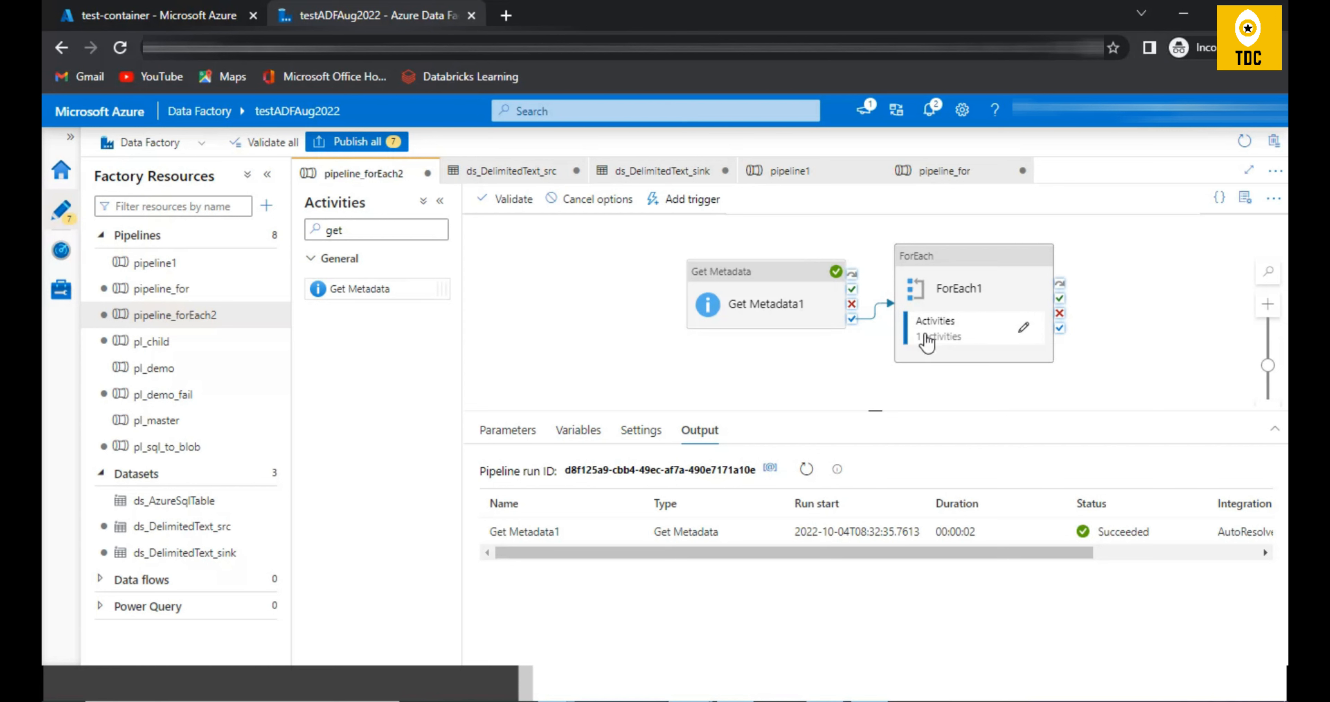
{"action": "left_click", "coordinate": [810, 469]}
{"action": "left_click", "coordinate": [155, 17]}
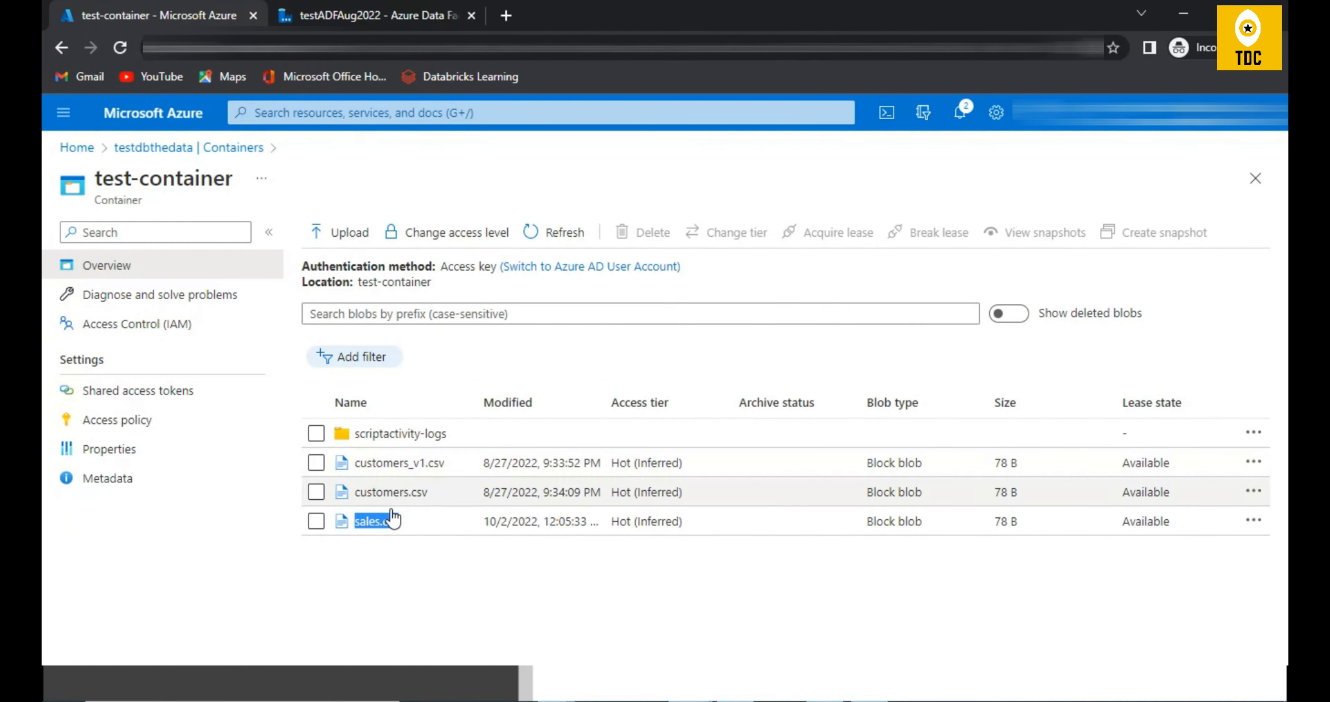
{"action": "left_click", "coordinate": [331, 16]}
{"action": "left_click", "coordinate": [805, 470]}
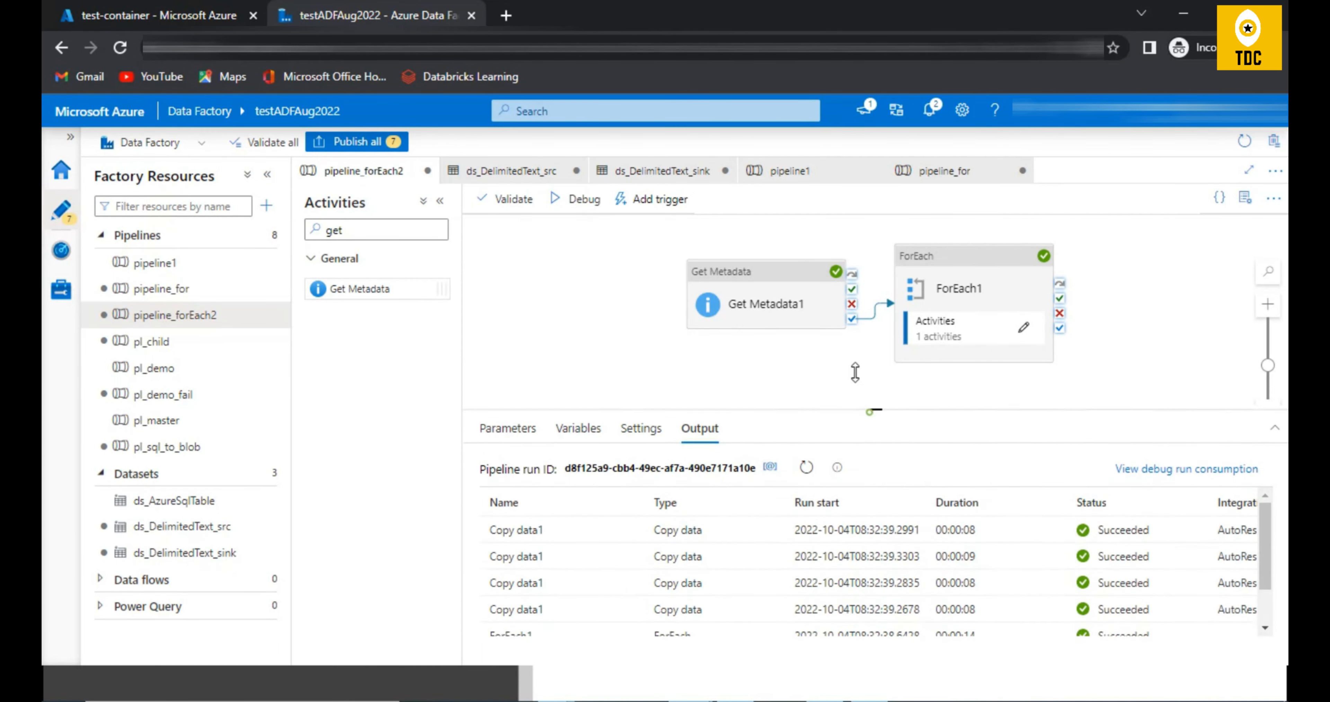
{"action": "left_click_drag", "start_coordinate": [870, 413], "coordinate": [853, 357]}
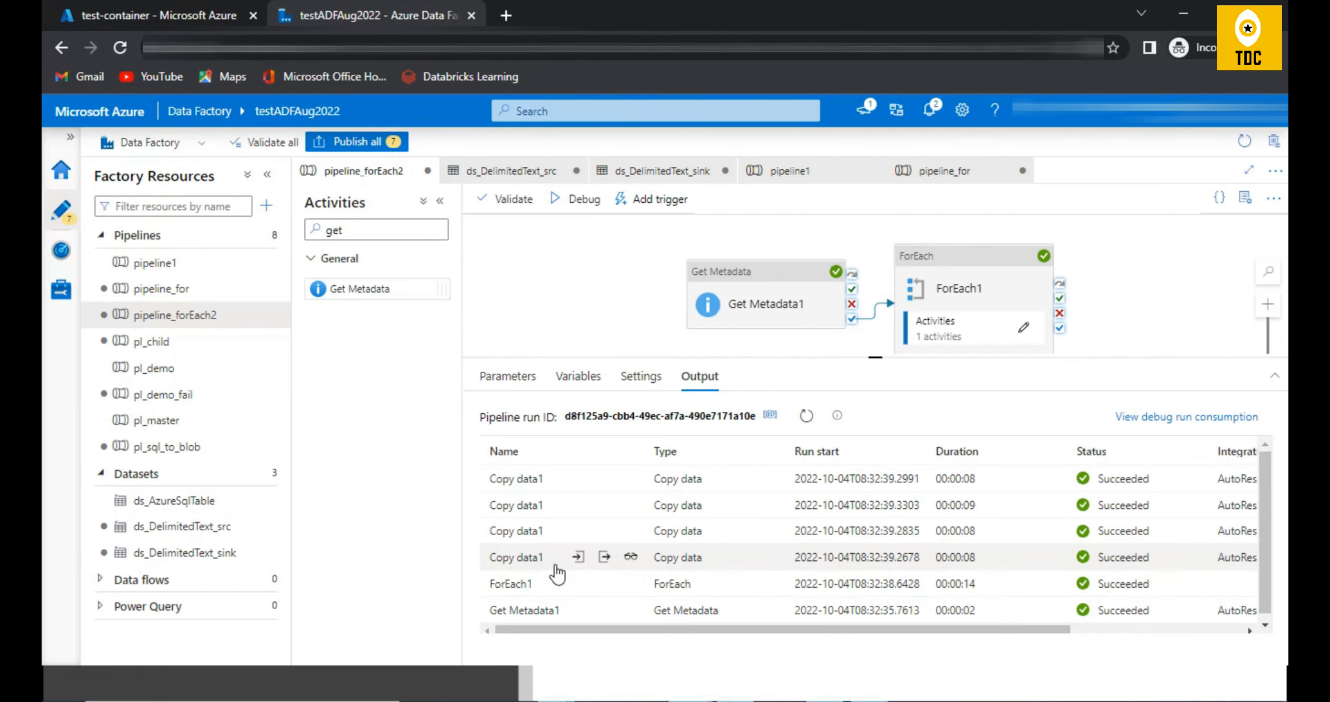
Step: Refresh test-container in the Azure portal, open its output folder and check each CSV file in it
{"action": "left_click", "coordinate": [180, 16]}
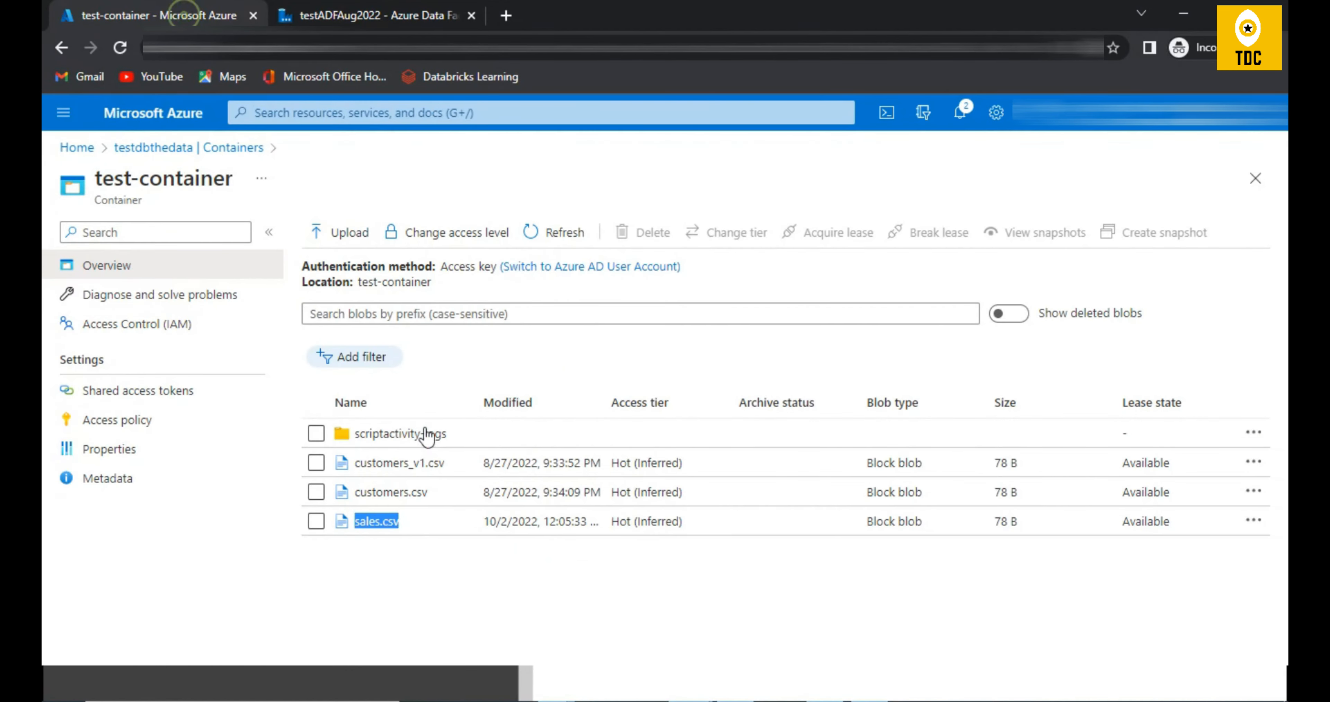
{"action": "left_click_drag", "start_coordinate": [450, 438], "coordinate": [359, 436]}
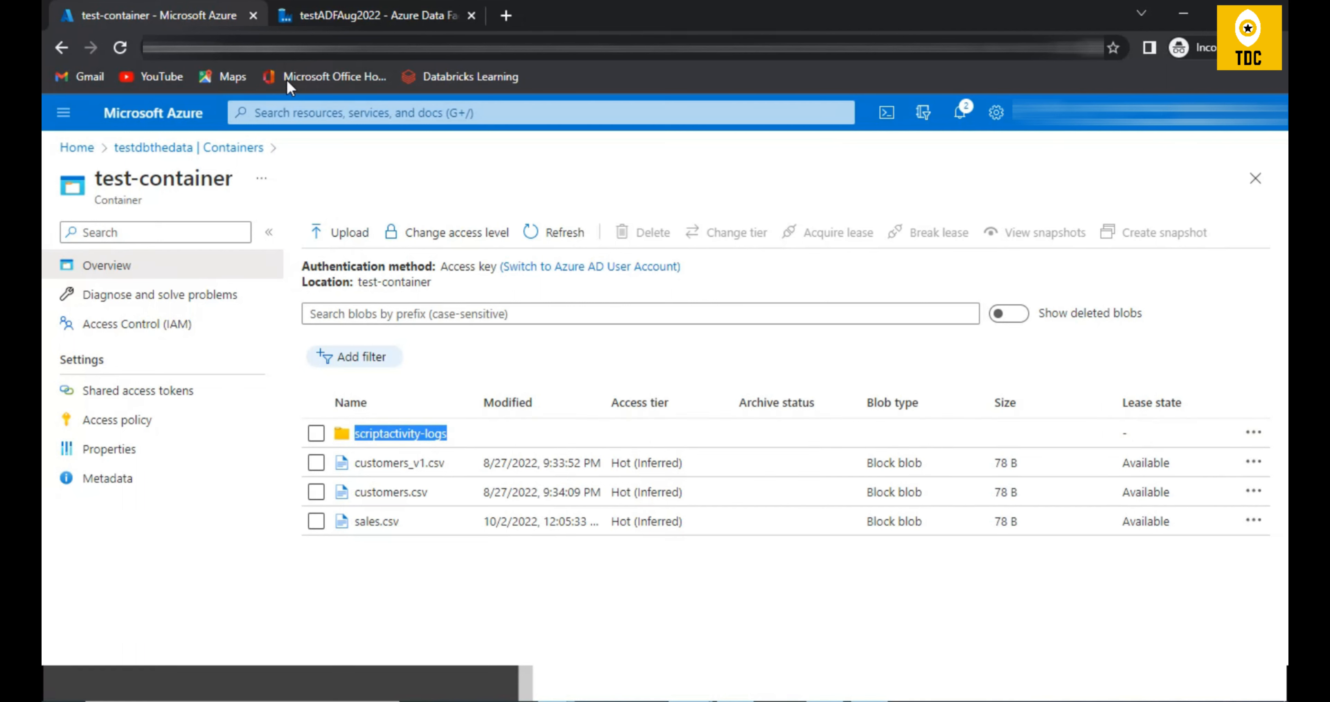
{"action": "left_click", "coordinate": [566, 237]}
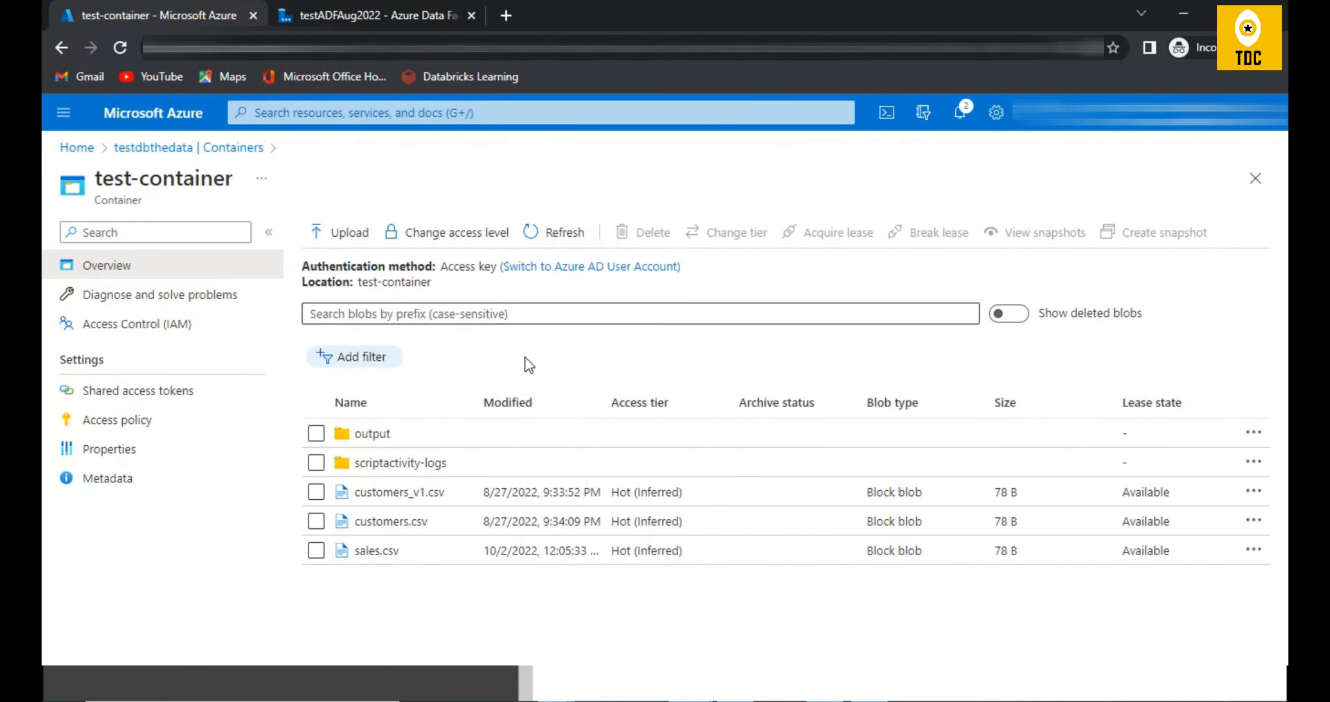
{"action": "left_click", "coordinate": [398, 437]}
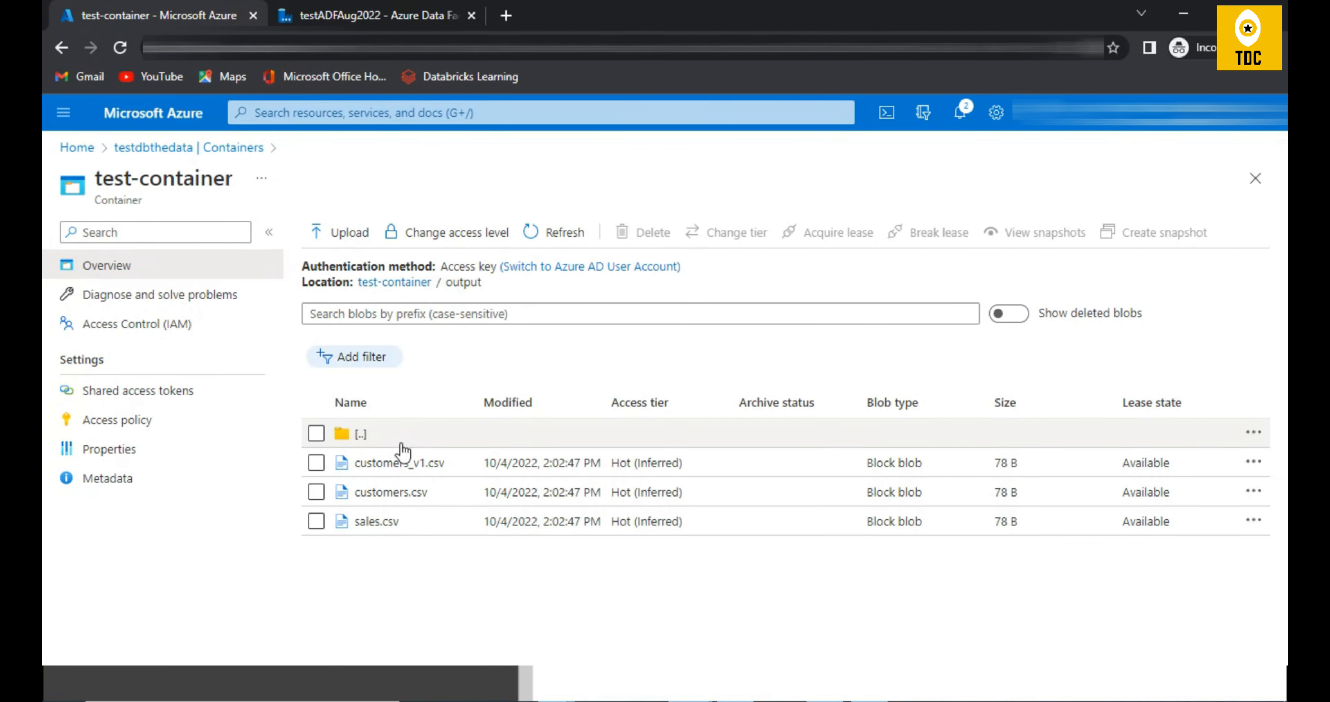
{"action": "double_click", "coordinate": [421, 523]}
{"action": "double_click", "coordinate": [426, 493]}
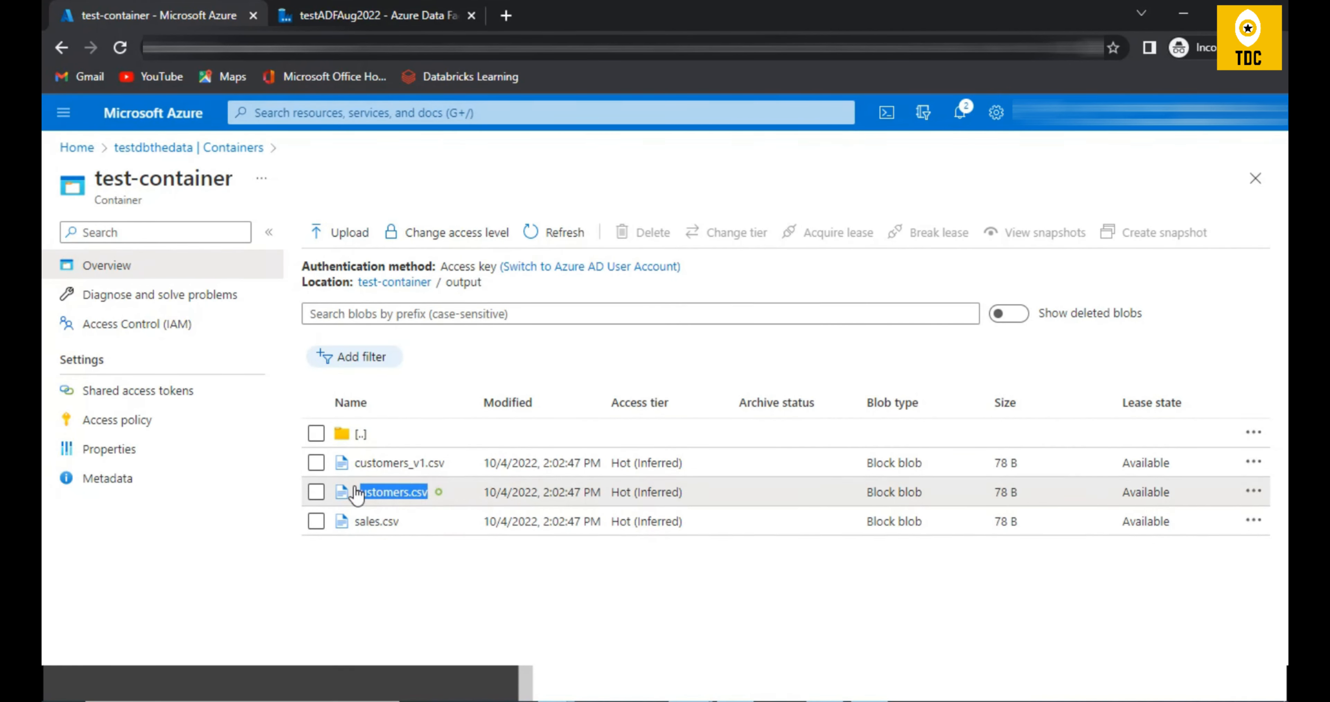
{"action": "double_click", "coordinate": [448, 462]}
Step: Open the Get Metadata1 output of the latest debug run in Data Factory, review its childItems entries and close it
{"action": "left_click", "coordinate": [346, 10]}
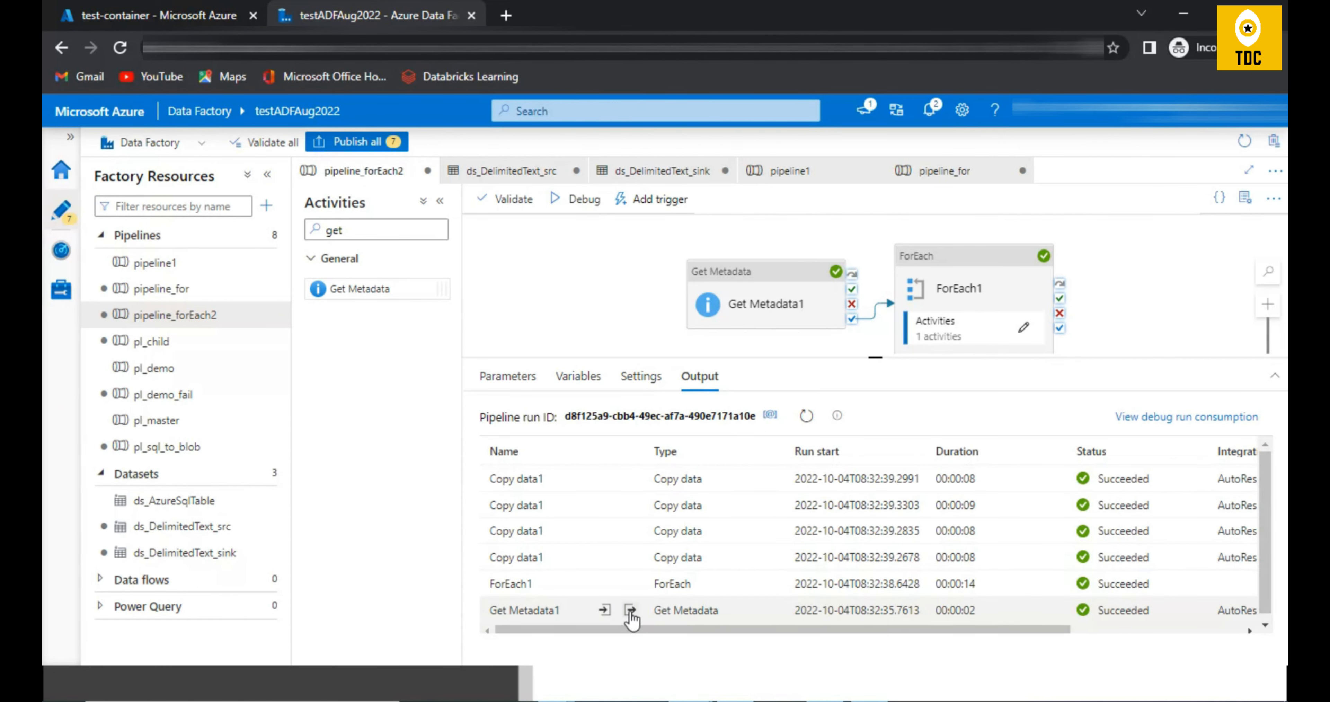
{"action": "left_click", "coordinate": [631, 610]}
{"action": "scroll", "coordinate": [542, 507], "scroll_direction": "down", "scroll_amount": 5}
{"action": "scroll", "coordinate": [542, 507], "scroll_direction": "up", "scroll_amount": 10}
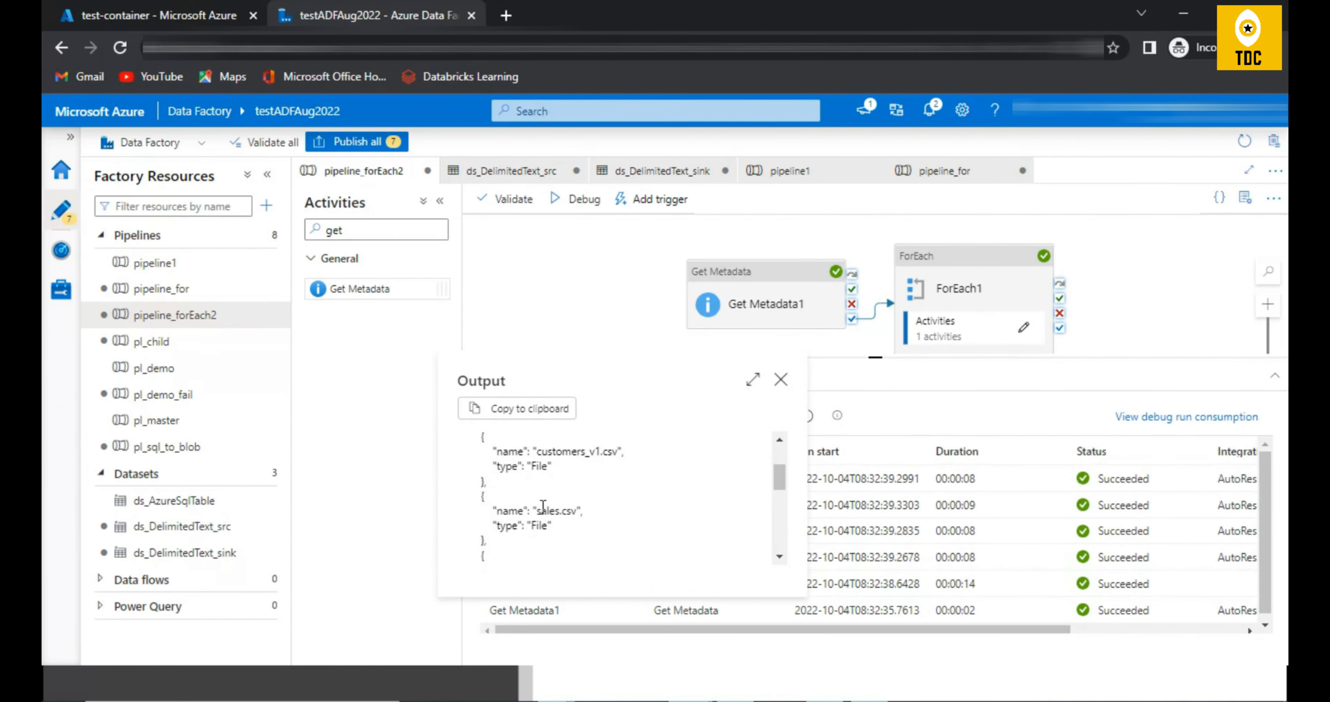
{"action": "left_click", "coordinate": [782, 382]}
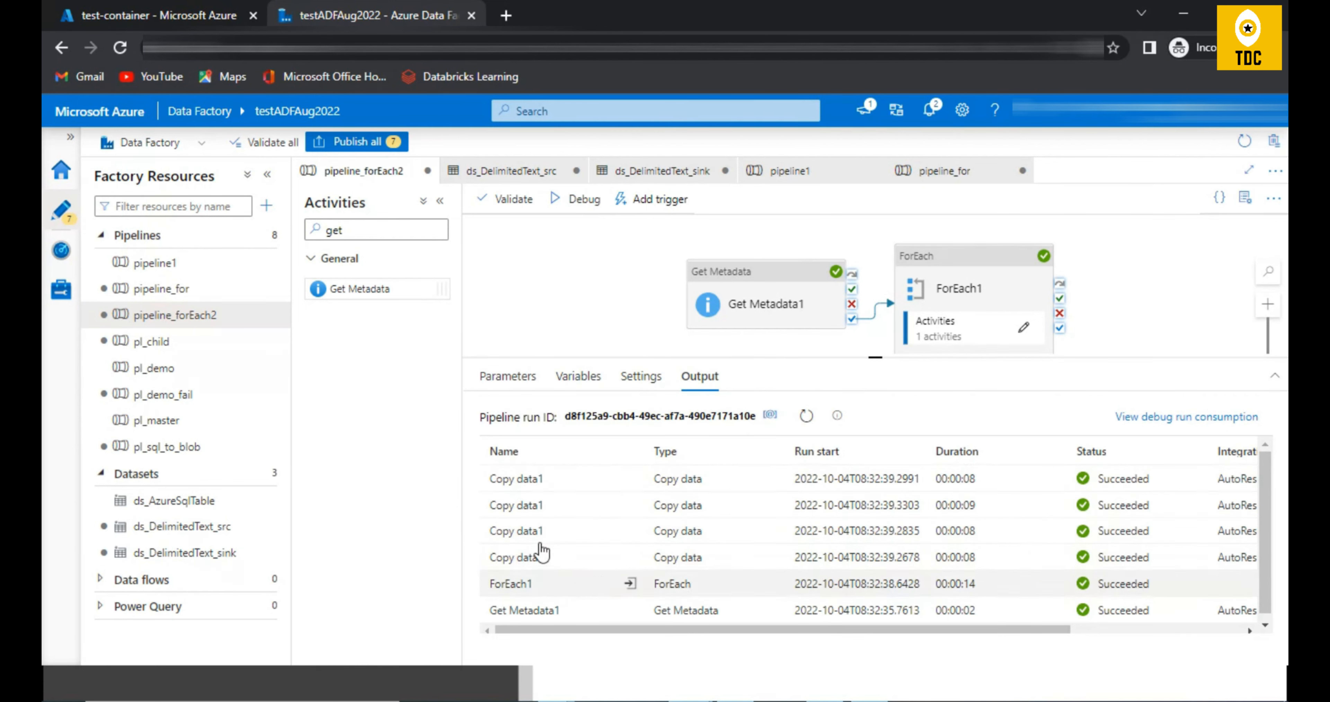
Step: Compare the files in the root of test-container with those in its output folder
{"action": "left_click", "coordinate": [170, 8]}
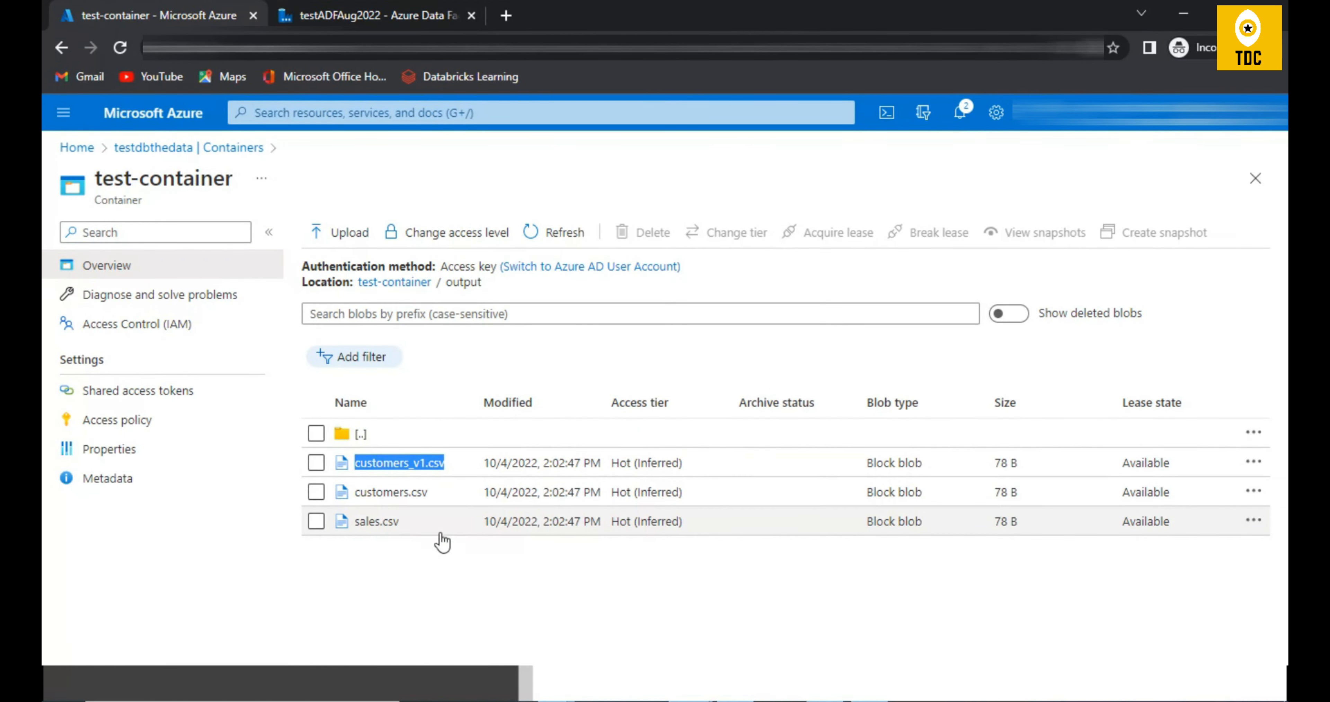
{"action": "left_click", "coordinate": [421, 282]}
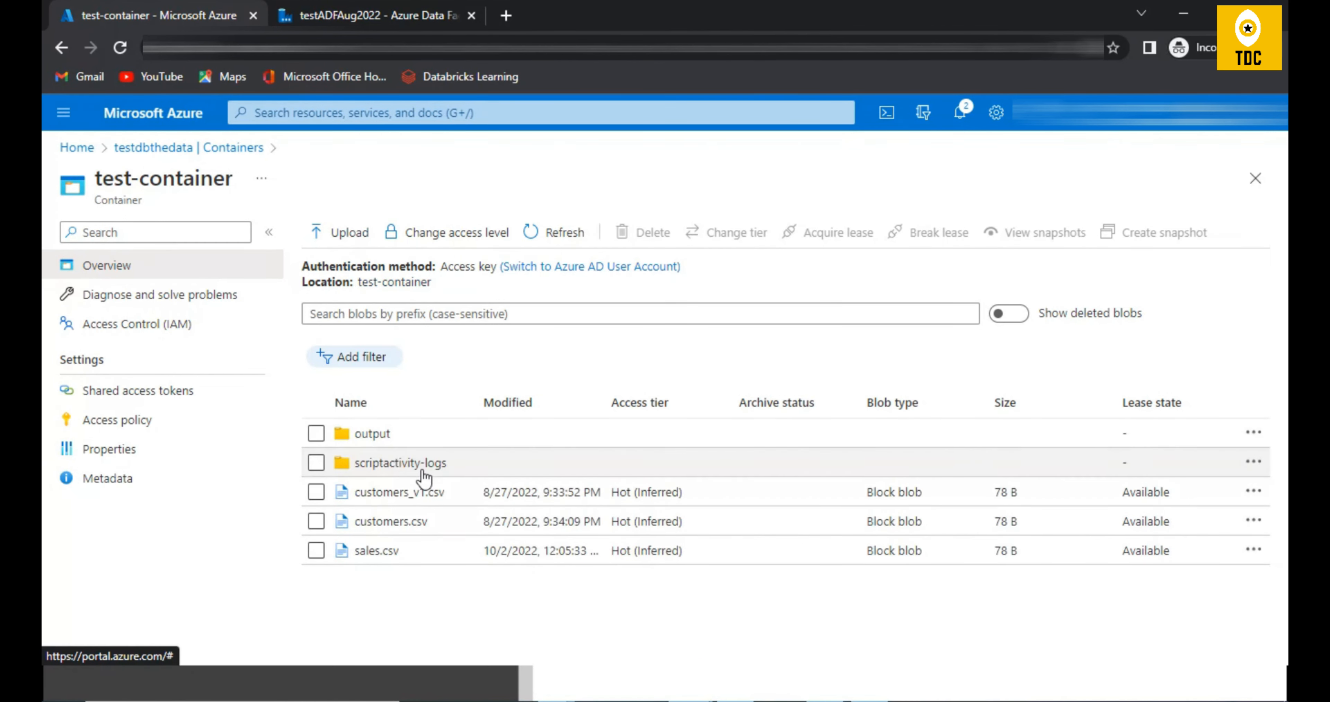
{"action": "left_click", "coordinate": [372, 433]}
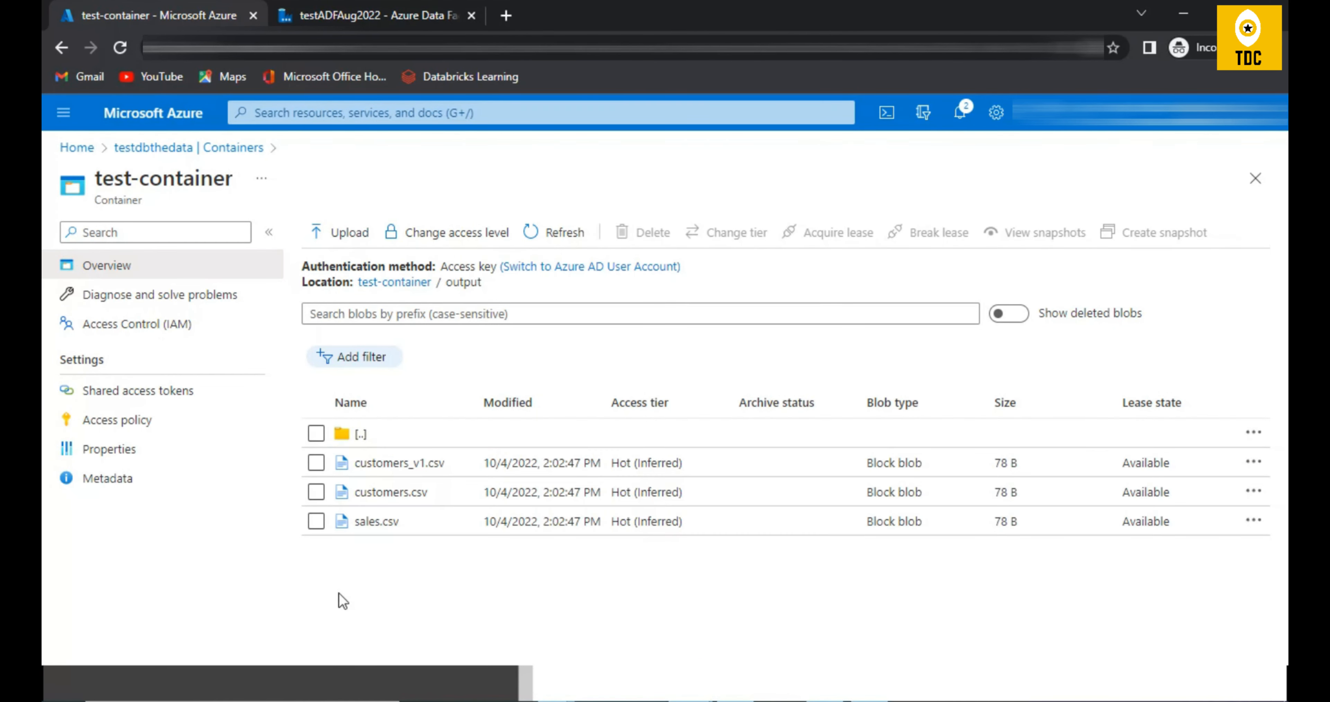
Step: Review the ForEach1 Items setting, the Get Metadata1 activity and Copy data1 inside ForEach1, and return to the pipeline level
{"action": "left_click", "coordinate": [362, 15]}
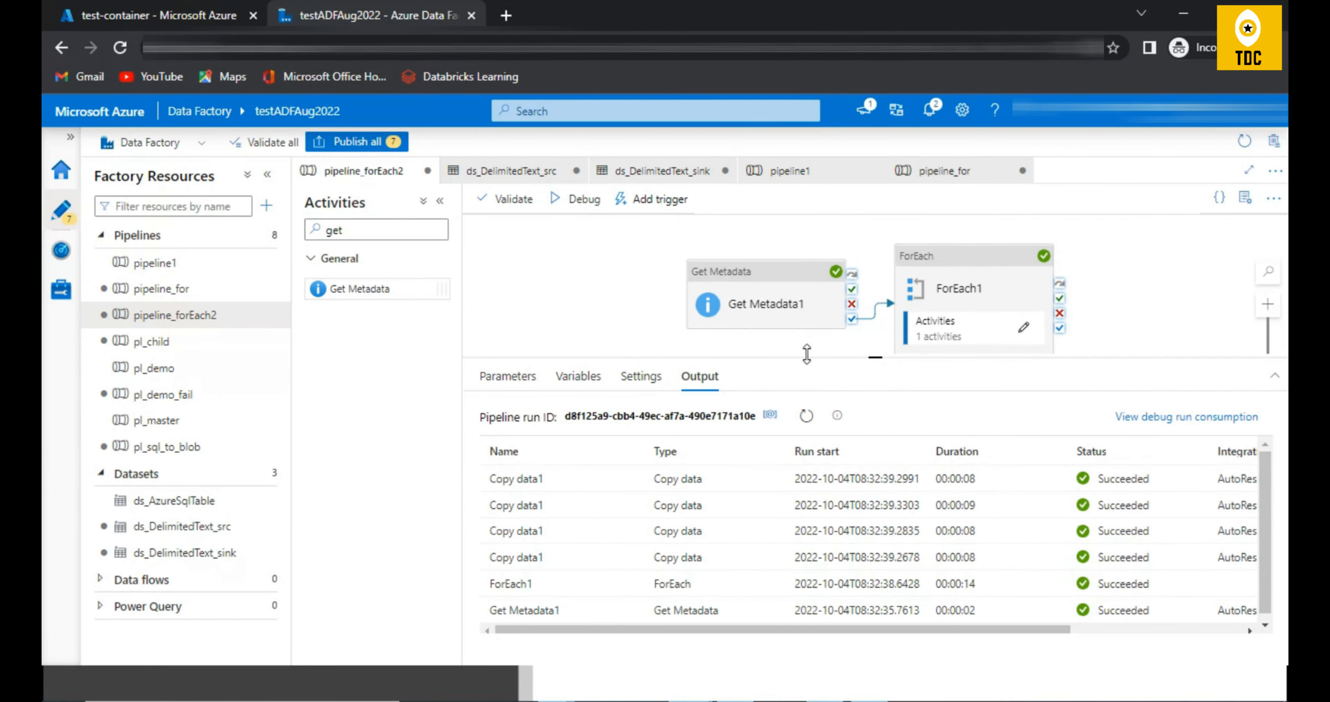
{"action": "left_click_drag", "start_coordinate": [875, 358], "coordinate": [875, 457]}
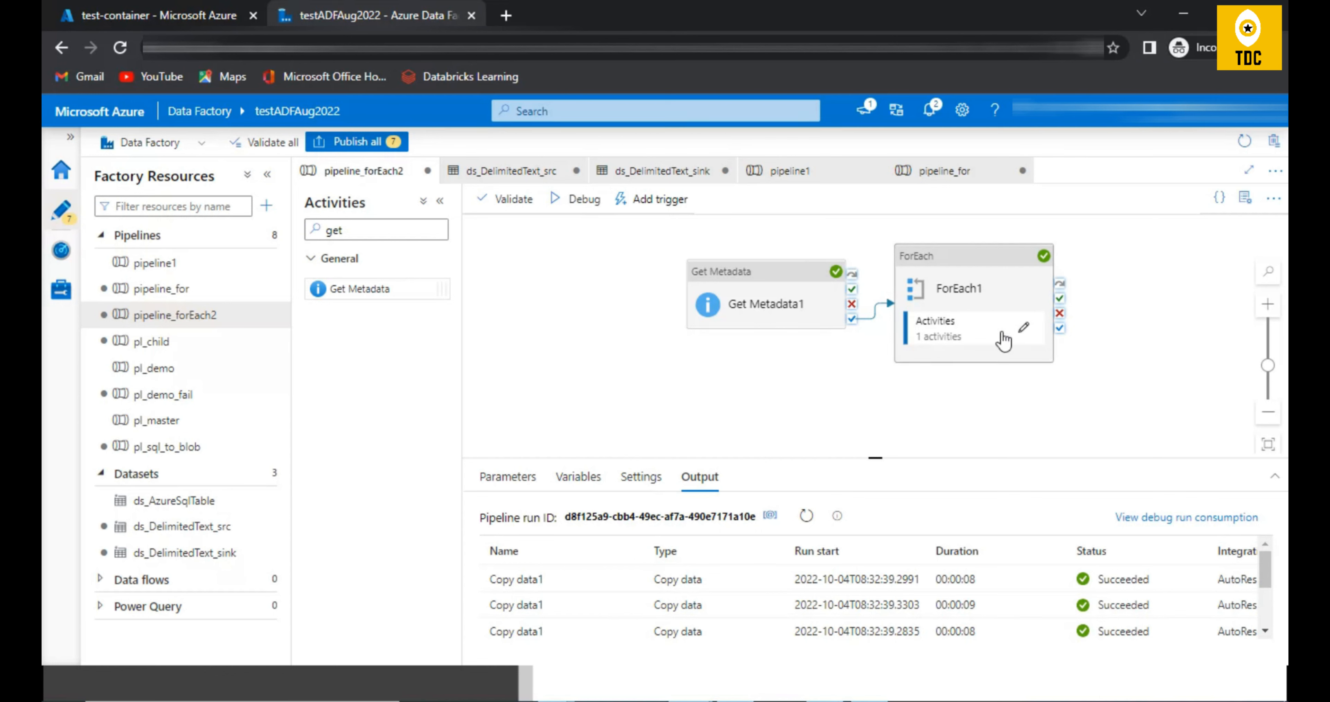
{"action": "left_click", "coordinate": [972, 297]}
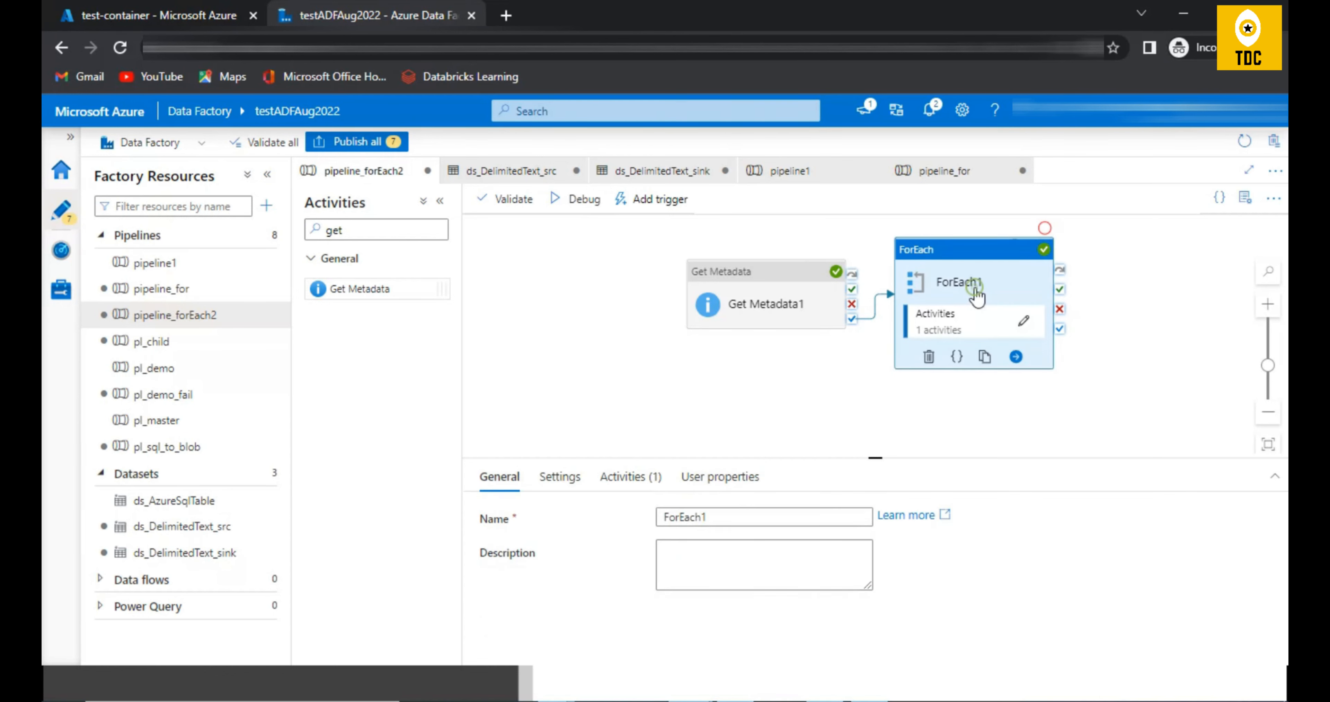
{"action": "left_click", "coordinate": [574, 484]}
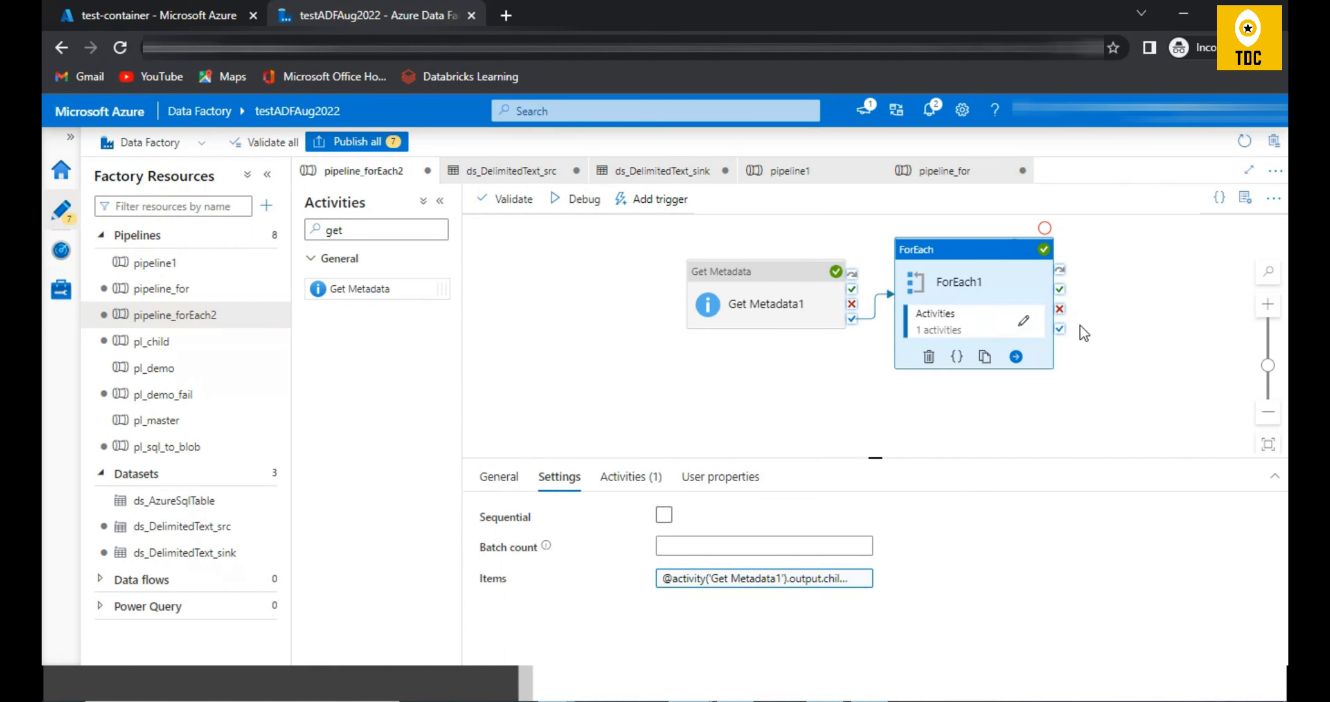
{"action": "left_click", "coordinate": [746, 307]}
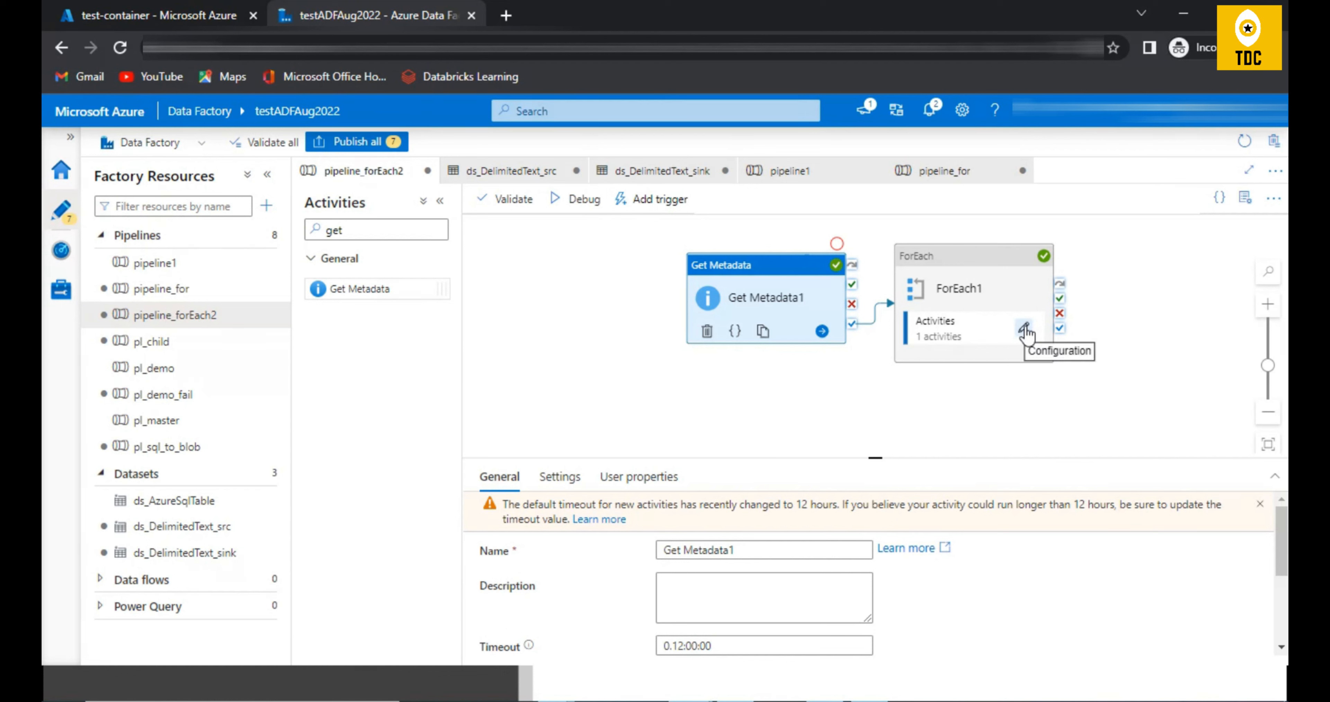
{"action": "left_click", "coordinate": [1024, 327]}
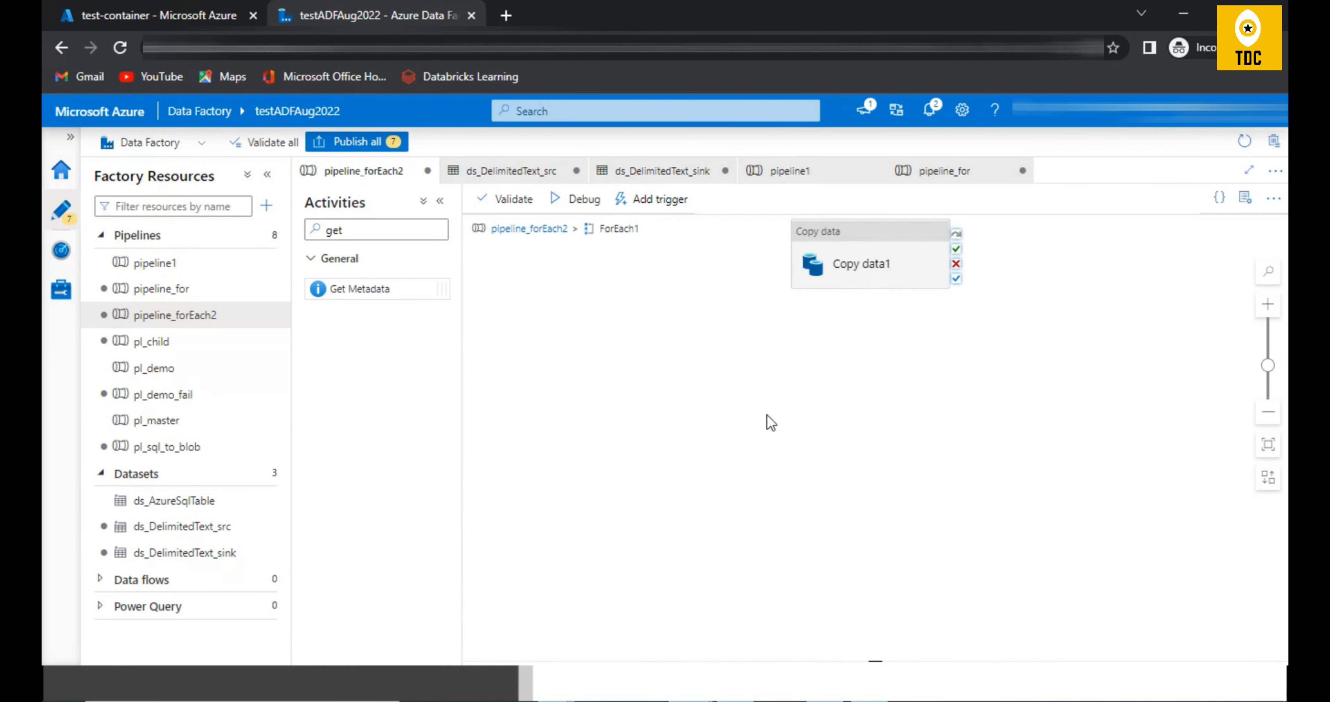
{"action": "left_click", "coordinate": [835, 254]}
{"action": "left_click", "coordinate": [534, 230]}
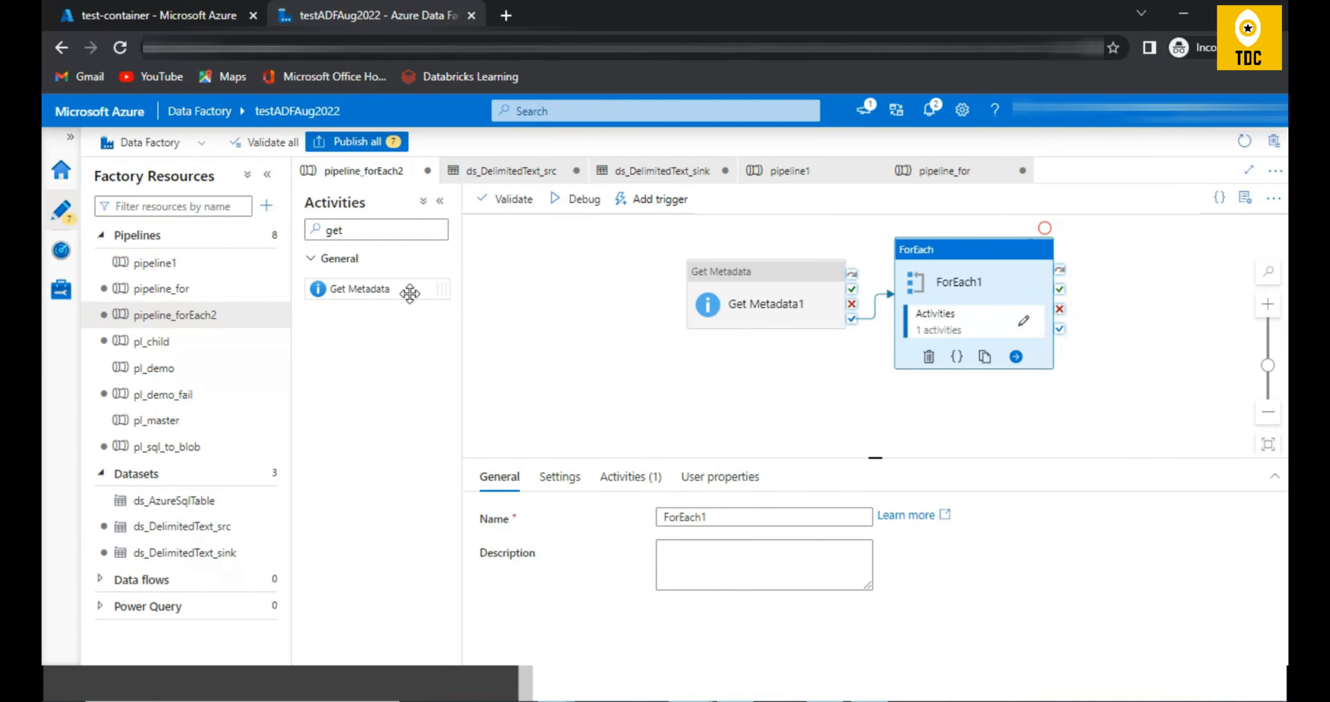
Step: View the parameters of pipeline_forEach2 and check the CSV file names in test-container's output folder in the Azure portal
{"action": "left_click", "coordinate": [562, 412]}
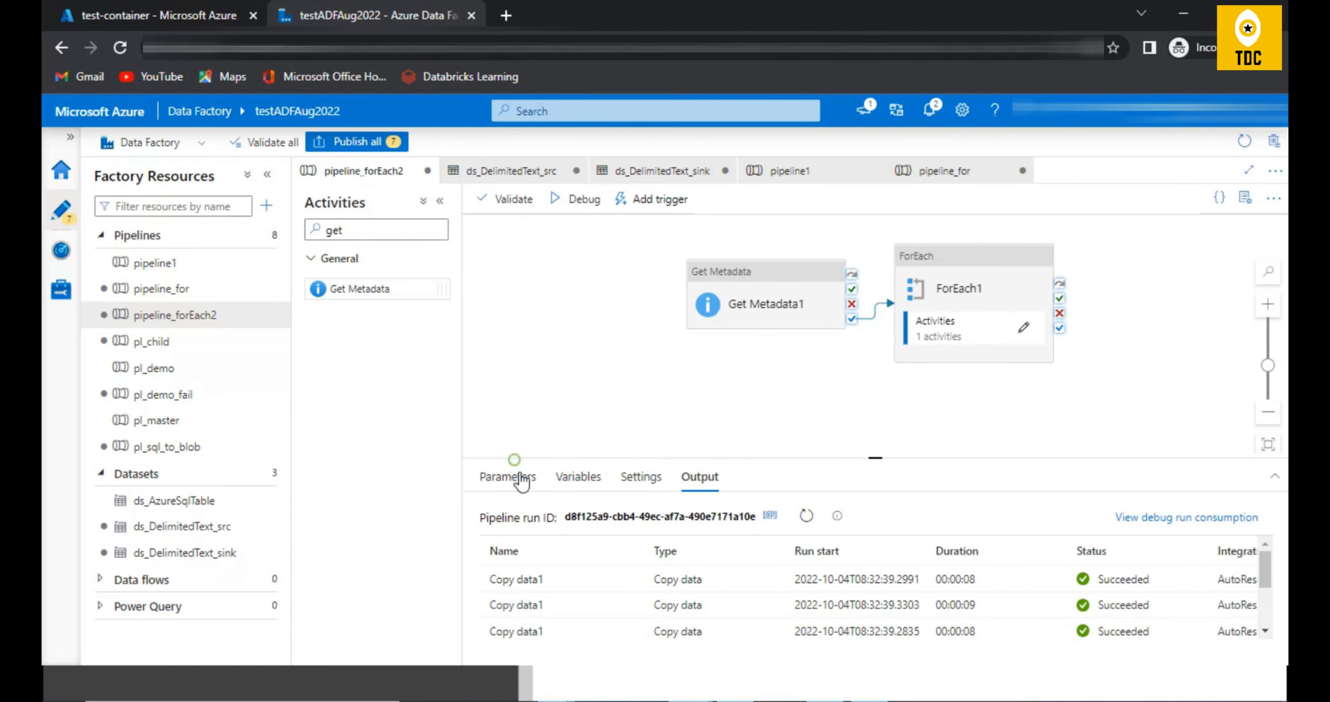
{"action": "left_click", "coordinate": [522, 477]}
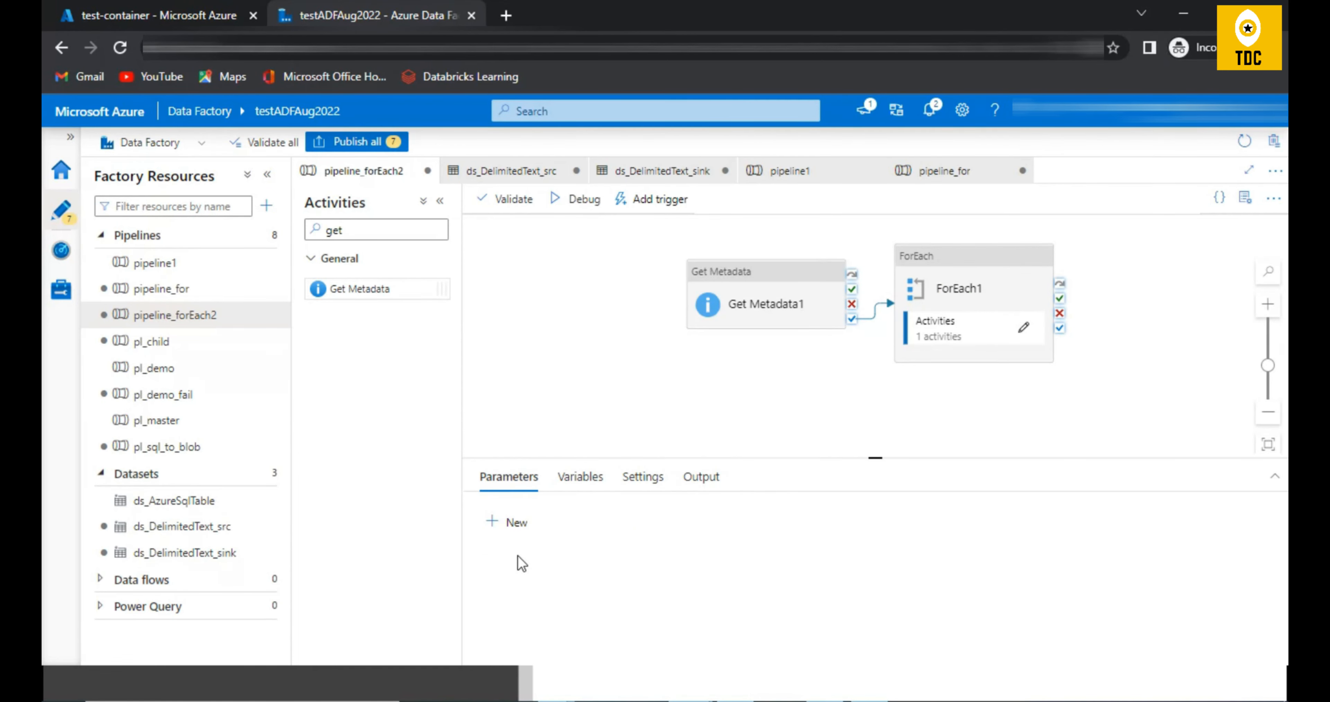
{"action": "left_click", "coordinate": [111, 17]}
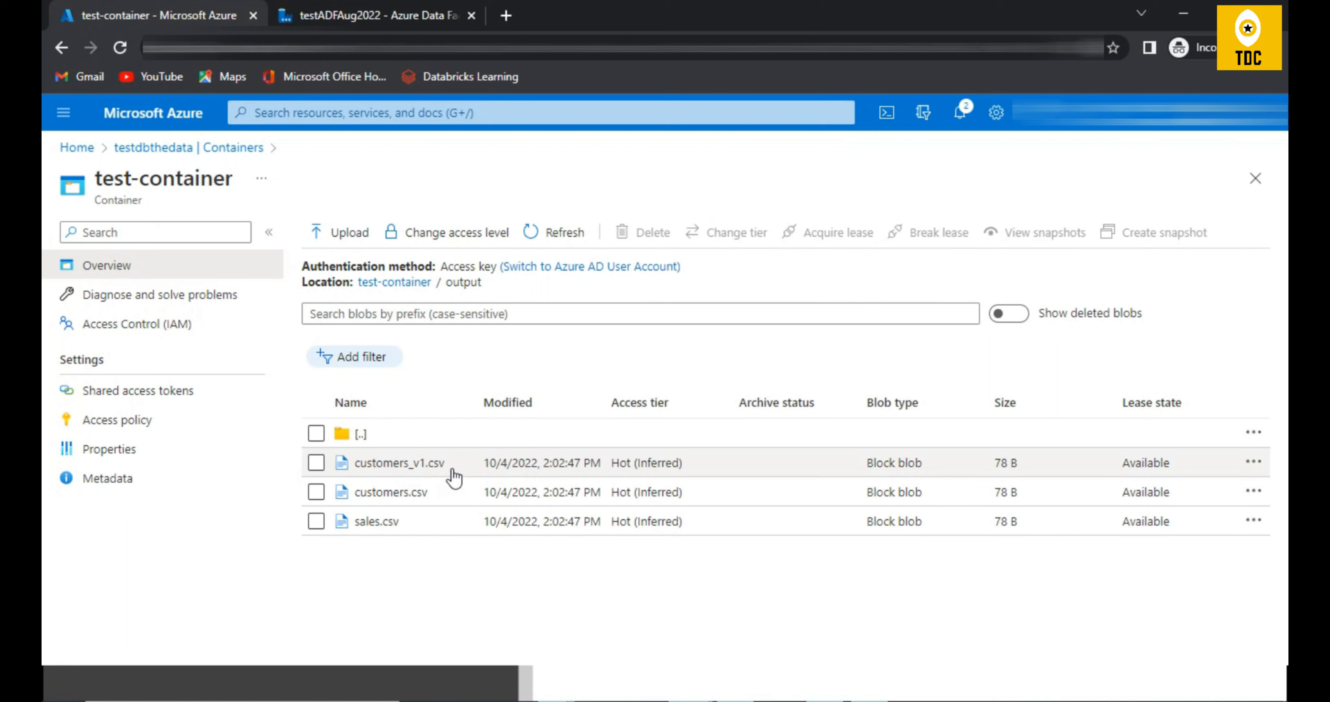
{"action": "left_click_drag", "start_coordinate": [452, 465], "coordinate": [344, 475]}
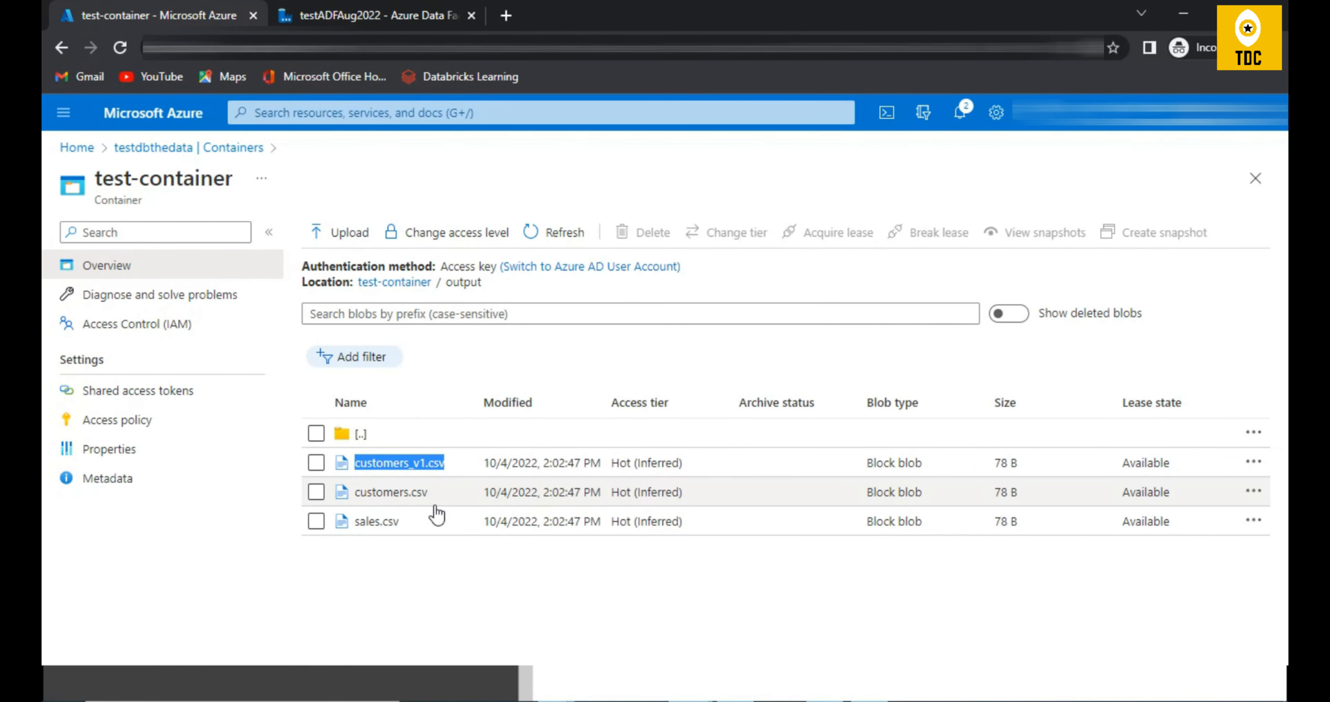
{"action": "left_click", "coordinate": [386, 16]}
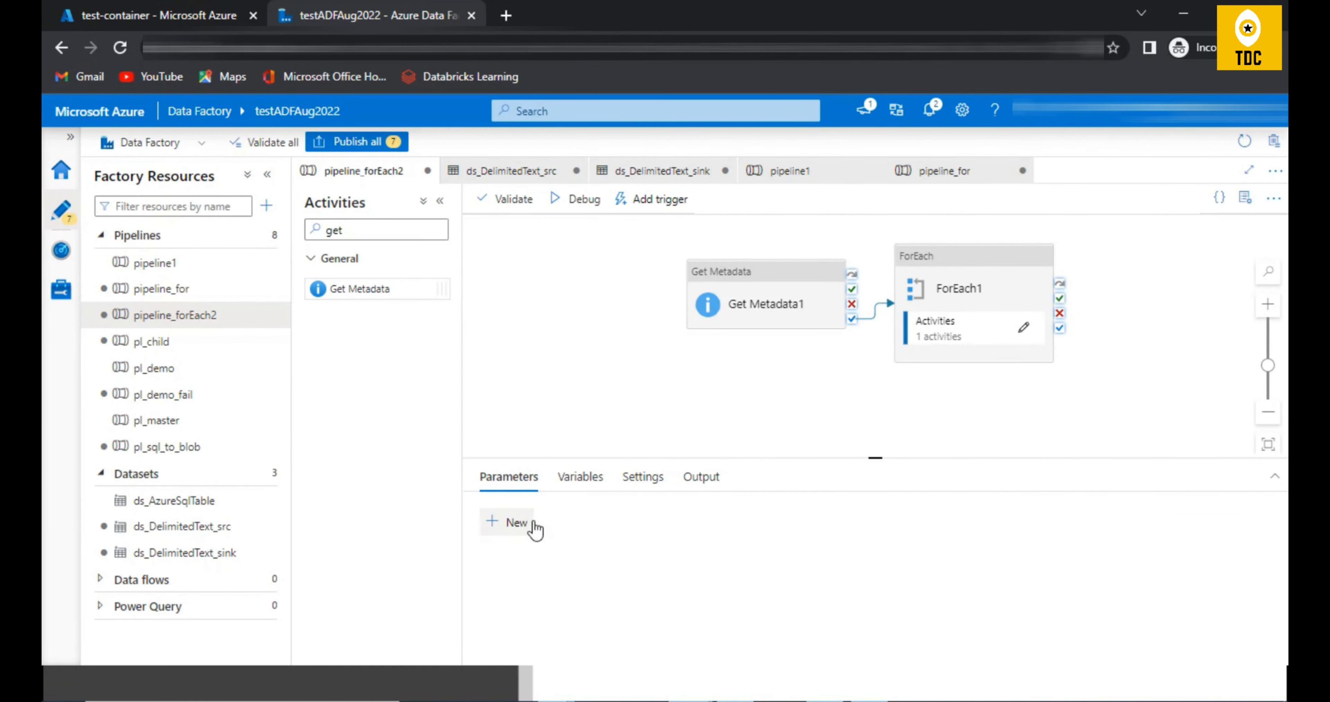
Step: Add an Array parameter named param1 without a default value to pipeline_forEach2
{"action": "left_click", "coordinate": [508, 524]}
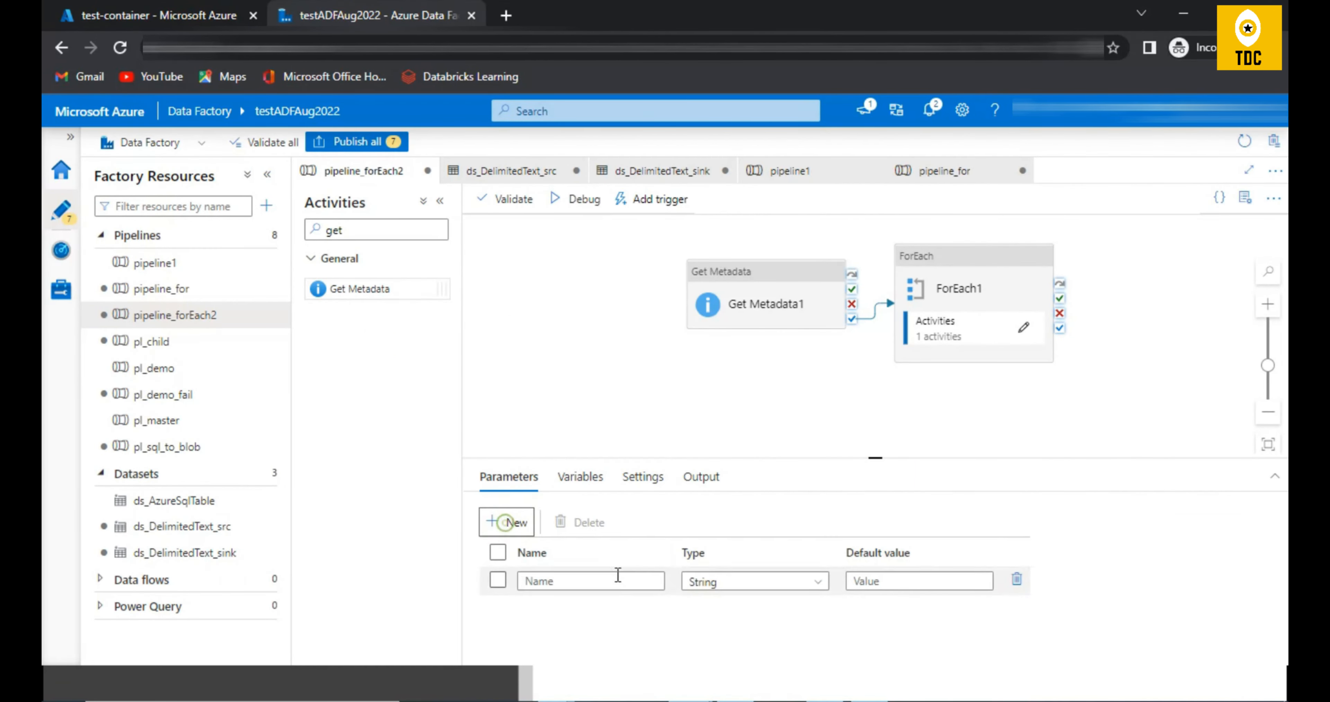
{"action": "left_click", "coordinate": [714, 581]}
{"action": "scroll", "coordinate": [751, 638], "scroll_direction": "down", "scroll_amount": 4}
{"action": "left_click", "coordinate": [725, 633]}
{"action": "left_click", "coordinate": [901, 581]}
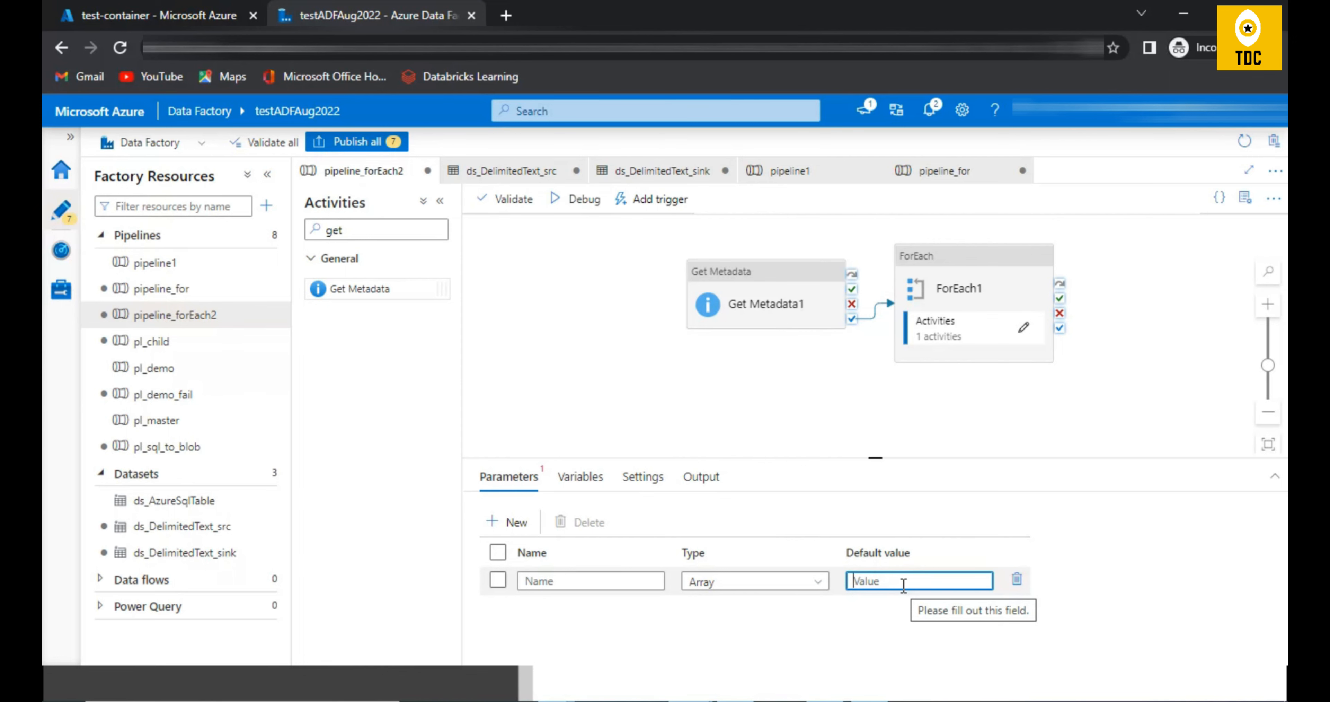
{"action": "left_click", "coordinate": [155, 14]}
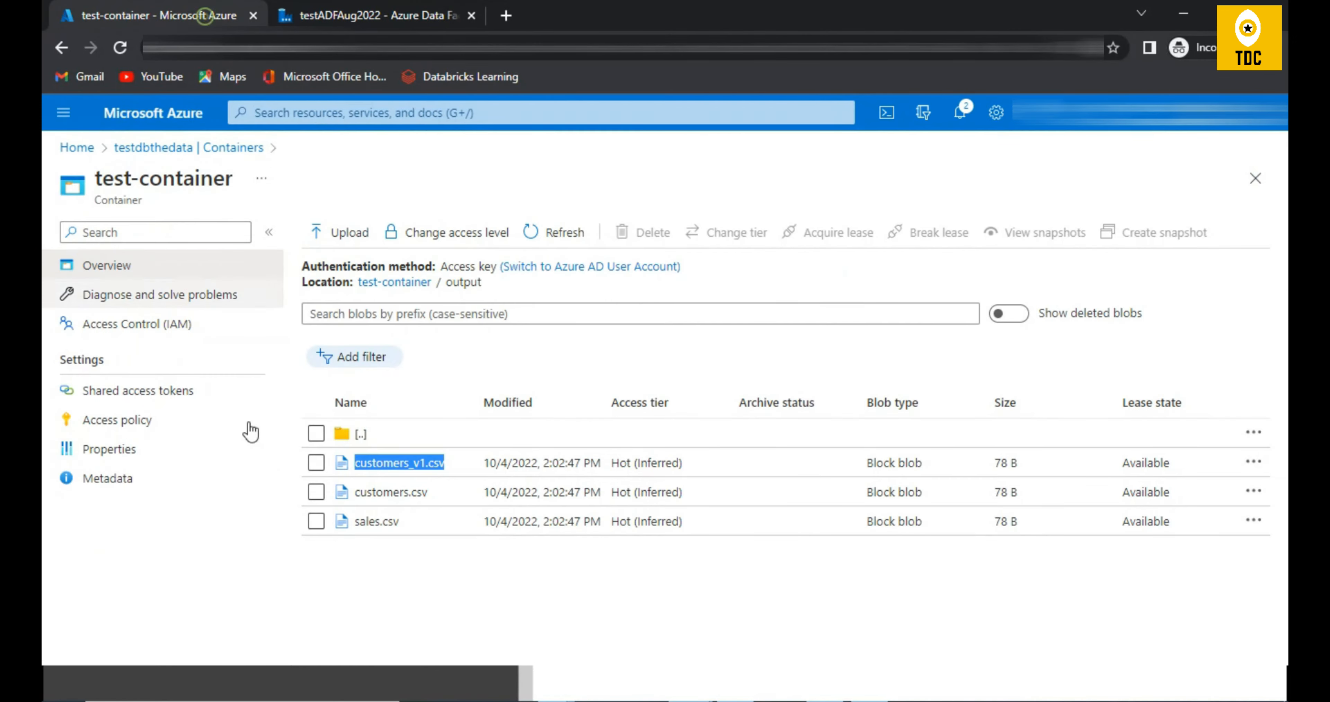
{"action": "left_click", "coordinate": [375, 14]}
{"action": "left_click", "coordinate": [576, 583]}
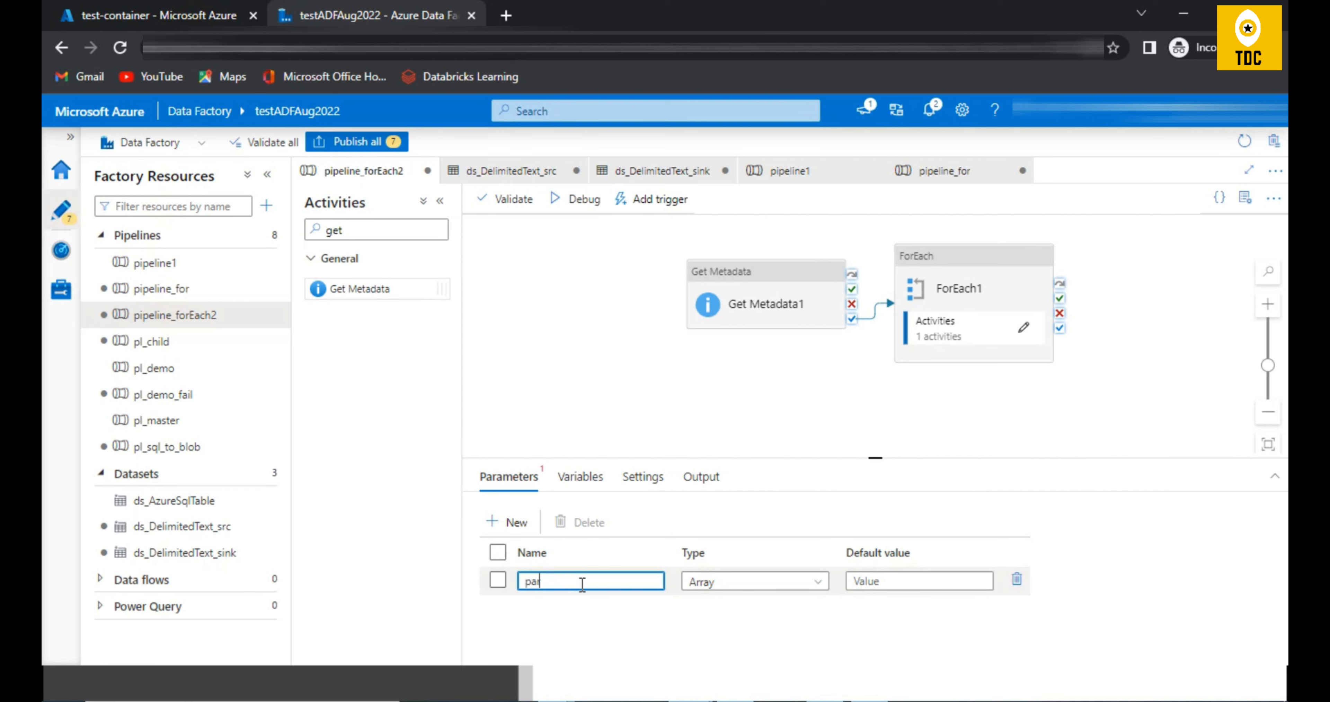
Step: Review the ForEach1 Items setting and the source settings of Copy data1 inside the loop
{"action": "left_click", "coordinate": [988, 292]}
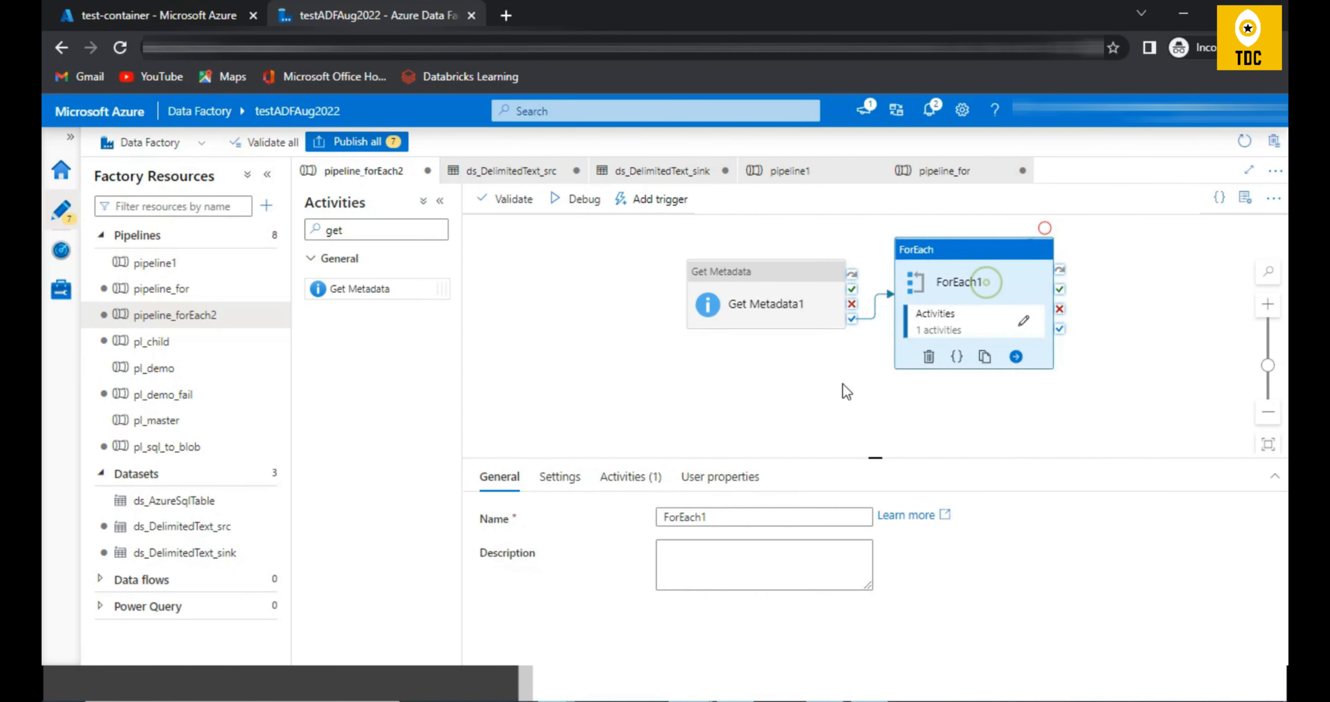
{"action": "left_click", "coordinate": [573, 493]}
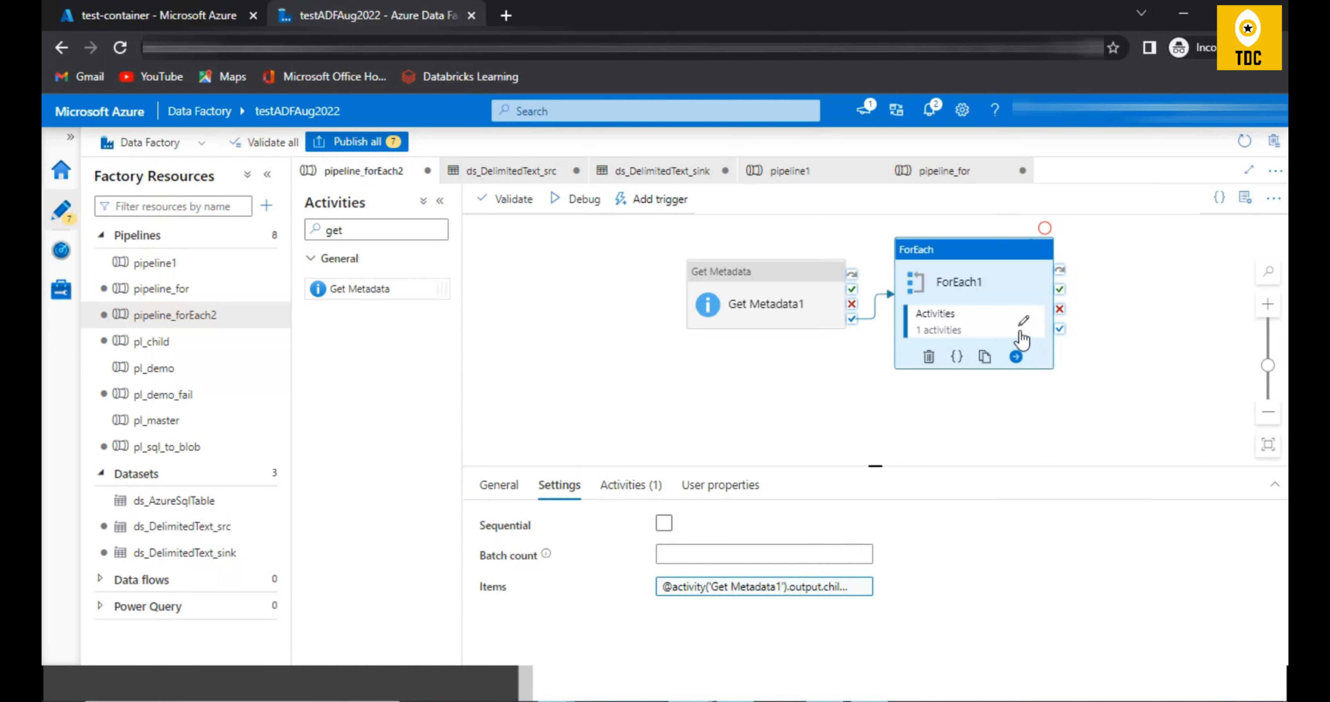
{"action": "left_click", "coordinate": [1021, 332]}
{"action": "left_click", "coordinate": [860, 263]}
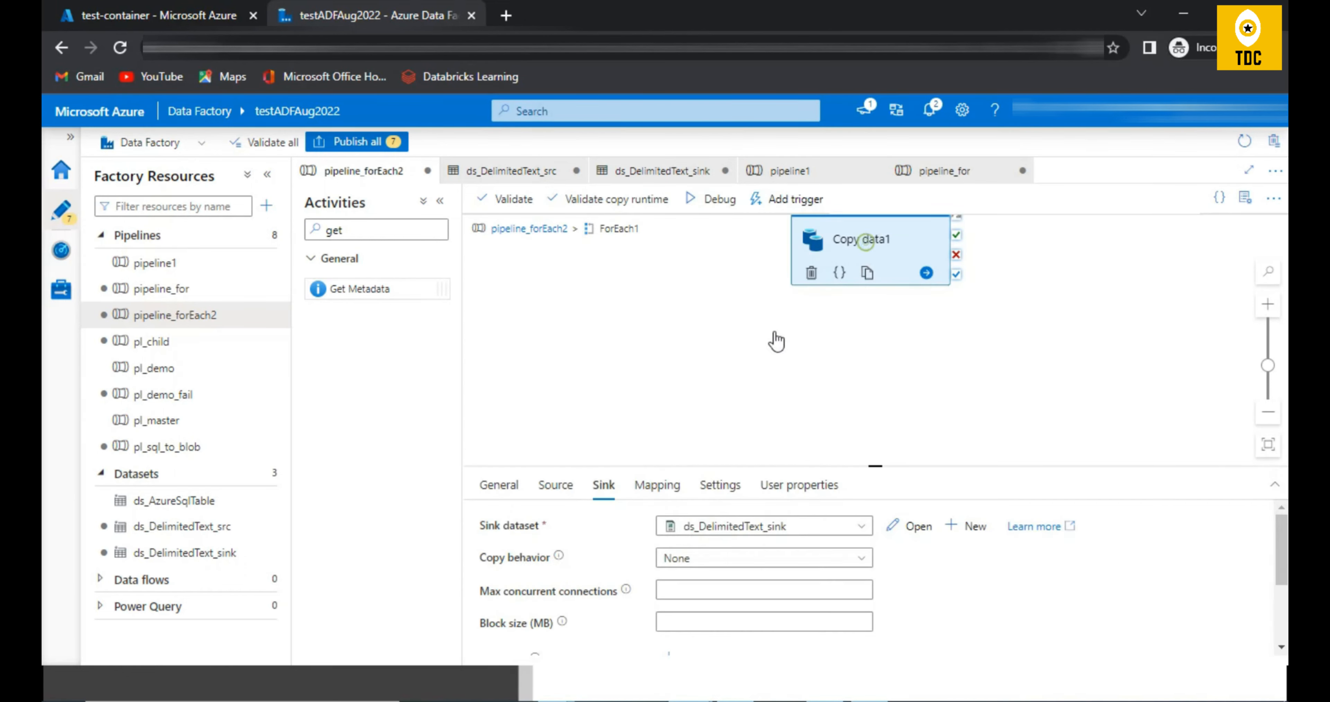
{"action": "left_click", "coordinate": [554, 494]}
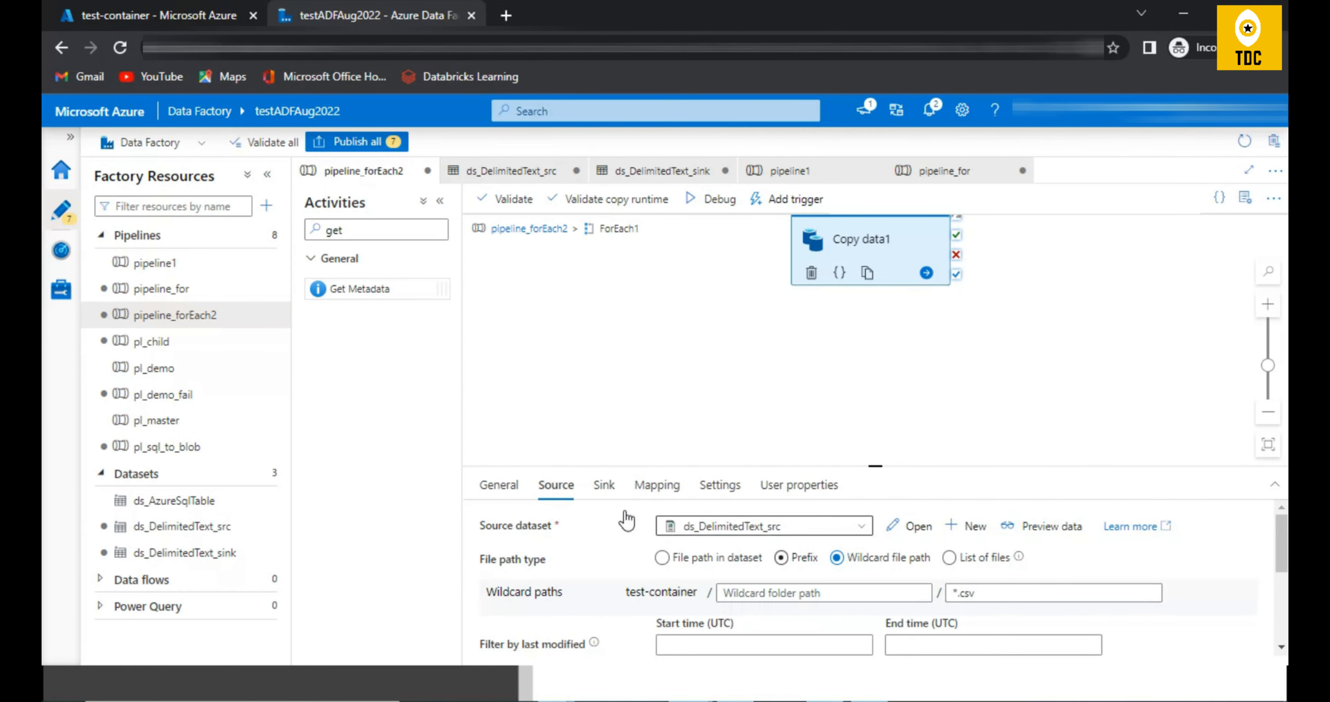
Step: Open the source dataset ds_DelimitedText_src and add a String parameter named file to it
{"action": "left_click", "coordinate": [913, 527]}
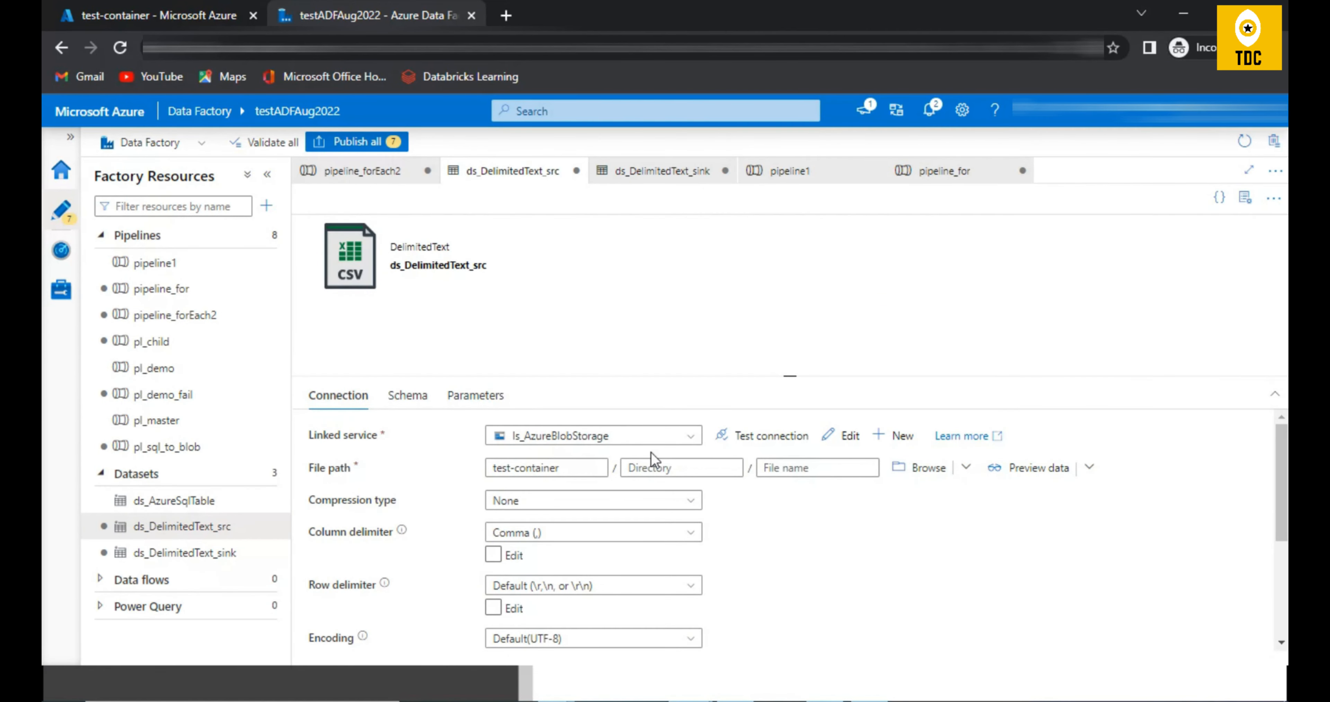
{"action": "left_click", "coordinate": [473, 396]}
{"action": "left_click", "coordinate": [336, 440]}
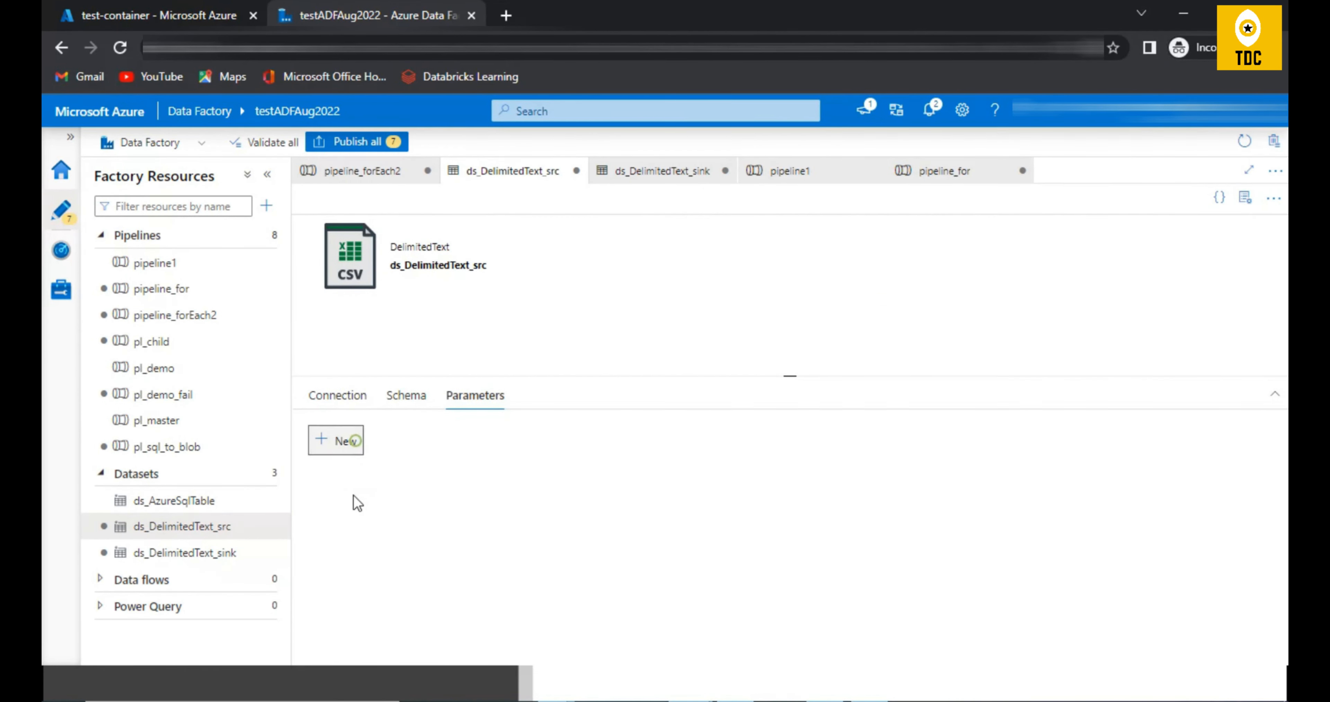
{"action": "left_click", "coordinate": [384, 500]}
{"action": "type", "text": "file"}
{"action": "left_click", "coordinate": [340, 395]}
{"action": "left_click", "coordinate": [821, 466]}
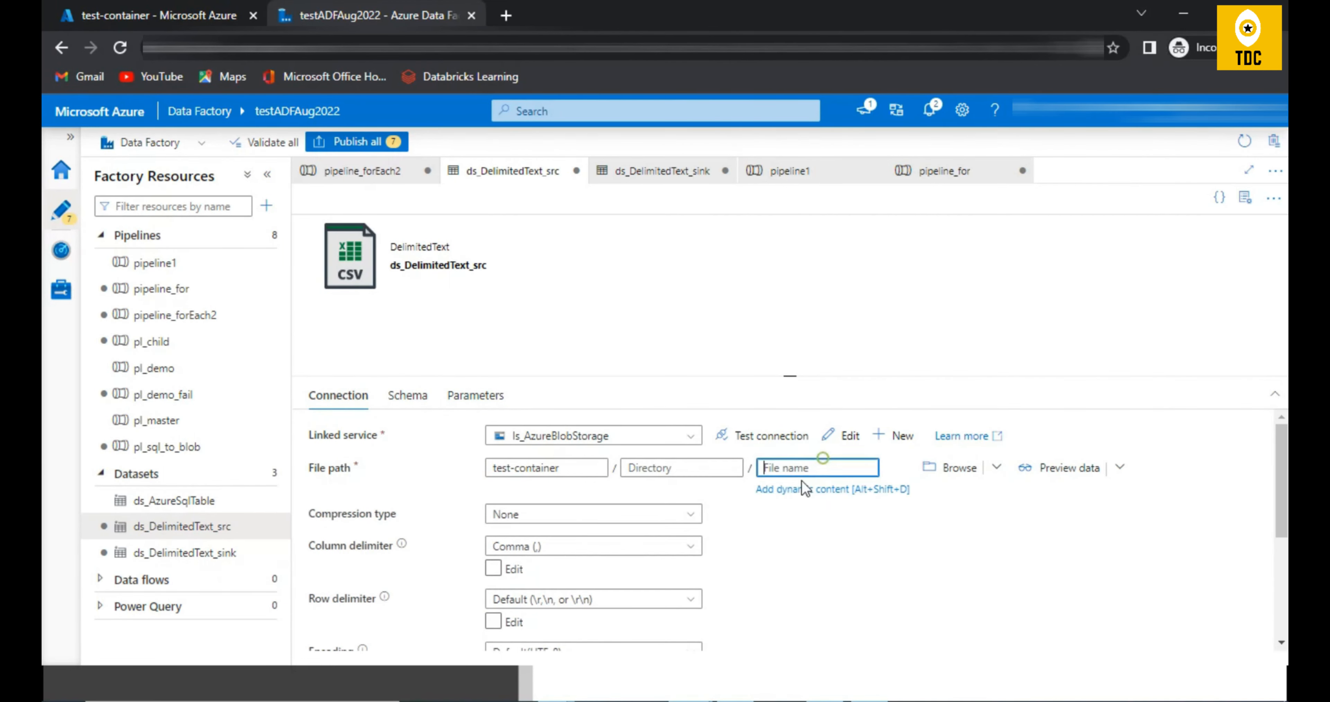
{"action": "left_click", "coordinate": [804, 485]}
{"action": "left_click", "coordinate": [849, 472]}
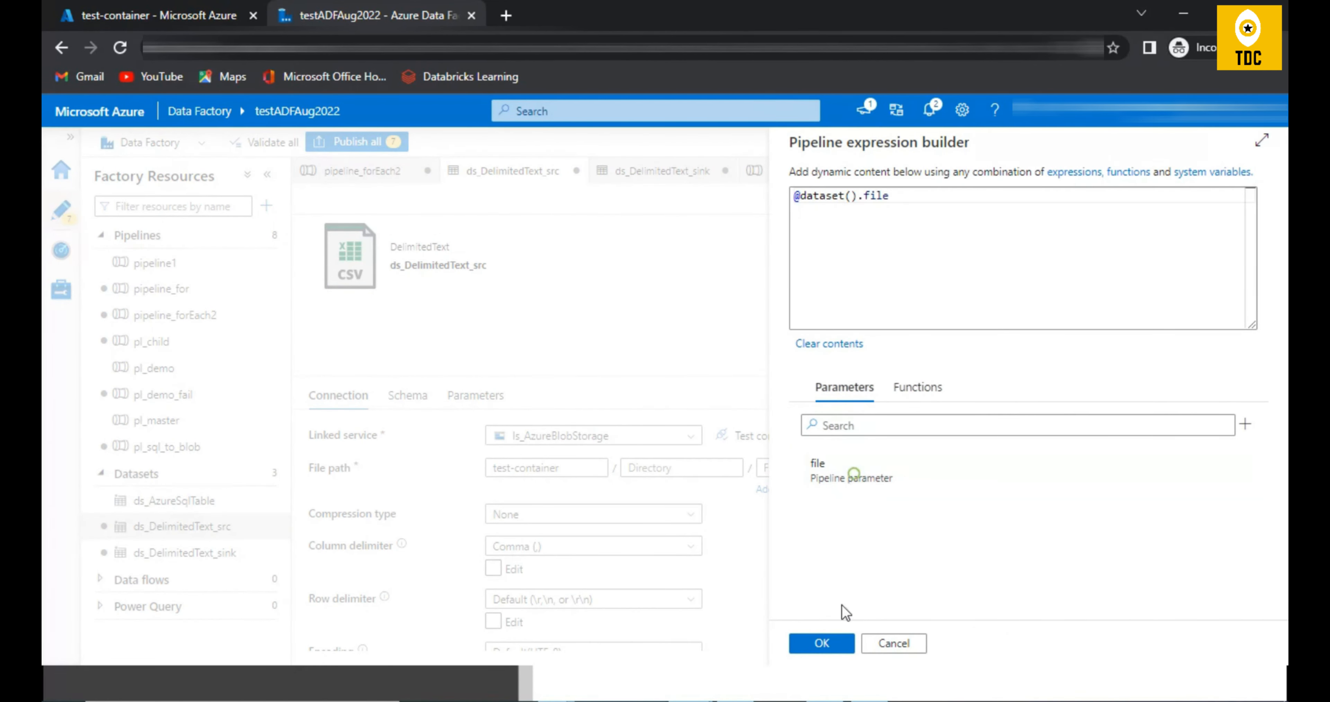
{"action": "left_click", "coordinate": [822, 643]}
Step: Add a String parameter named file to the ds_DelimitedText_sink dataset
{"action": "left_click", "coordinate": [661, 173]}
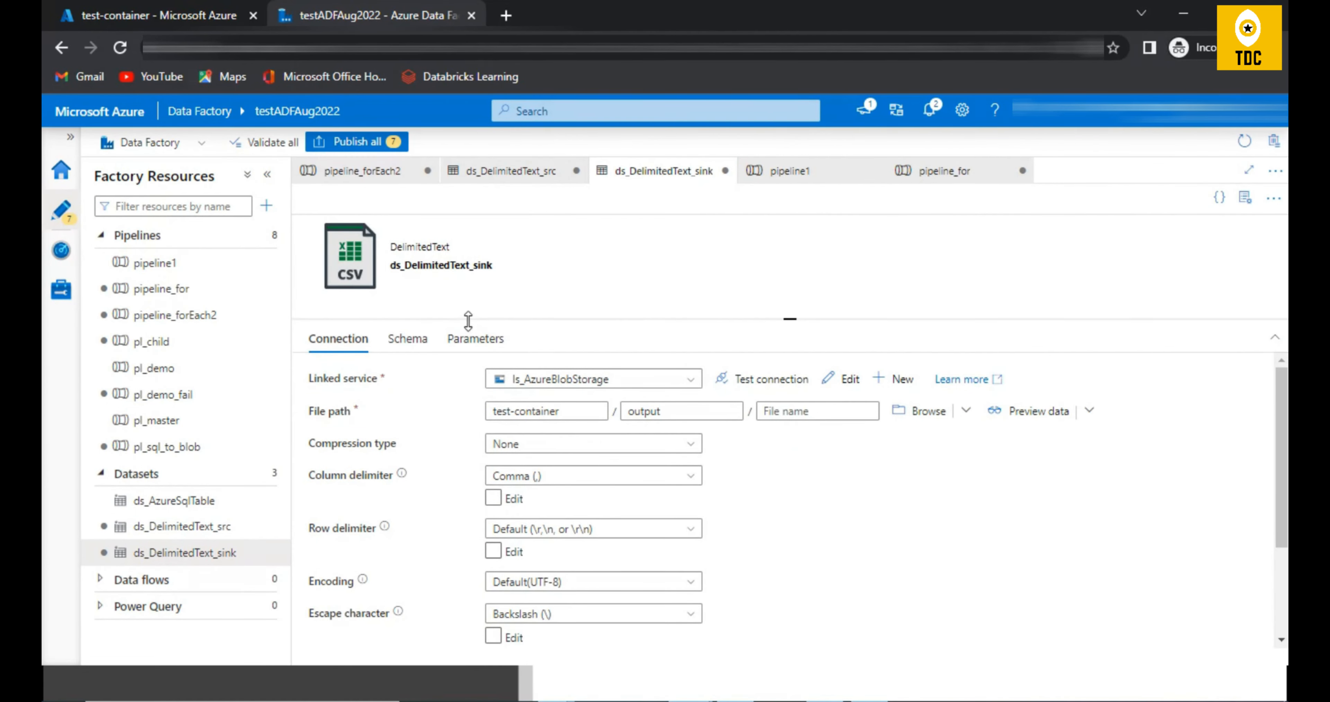
{"action": "left_click", "coordinate": [469, 340]}
{"action": "left_click", "coordinate": [364, 393]}
{"action": "left_click", "coordinate": [391, 443]}
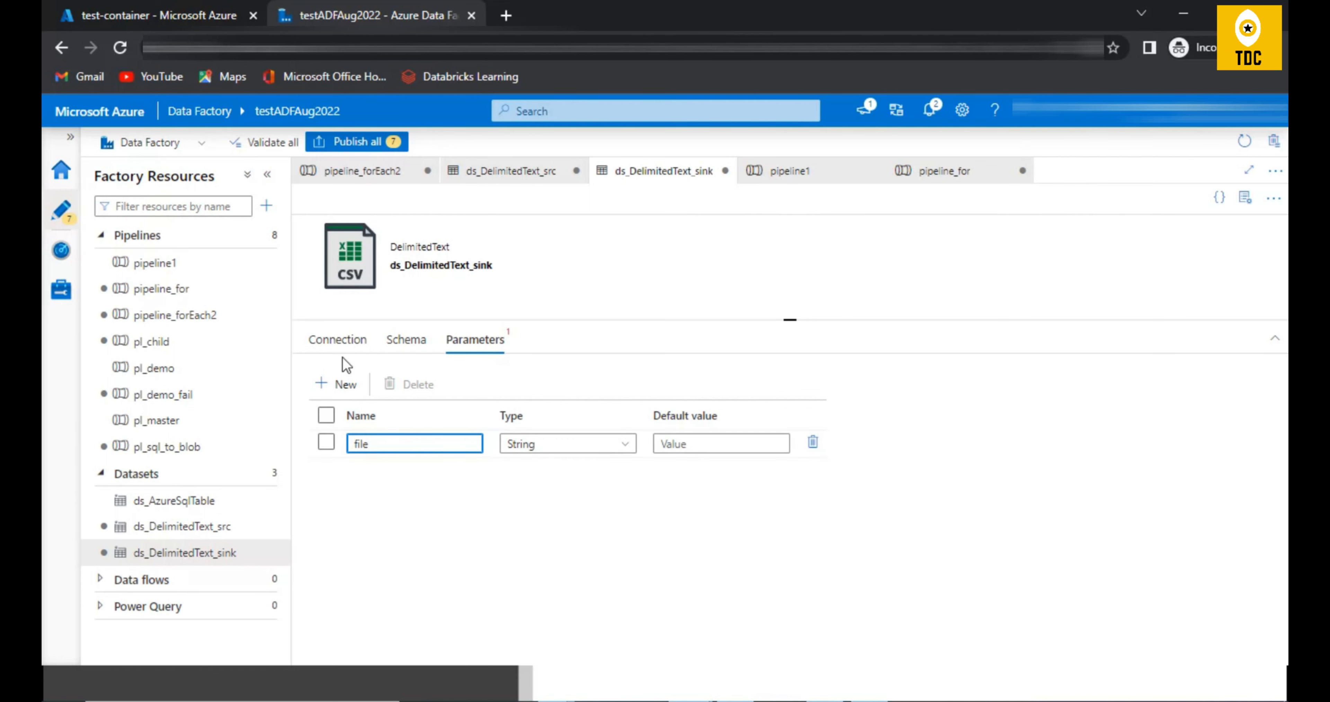
{"action": "left_click", "coordinate": [343, 341]}
{"action": "left_click", "coordinate": [802, 411]}
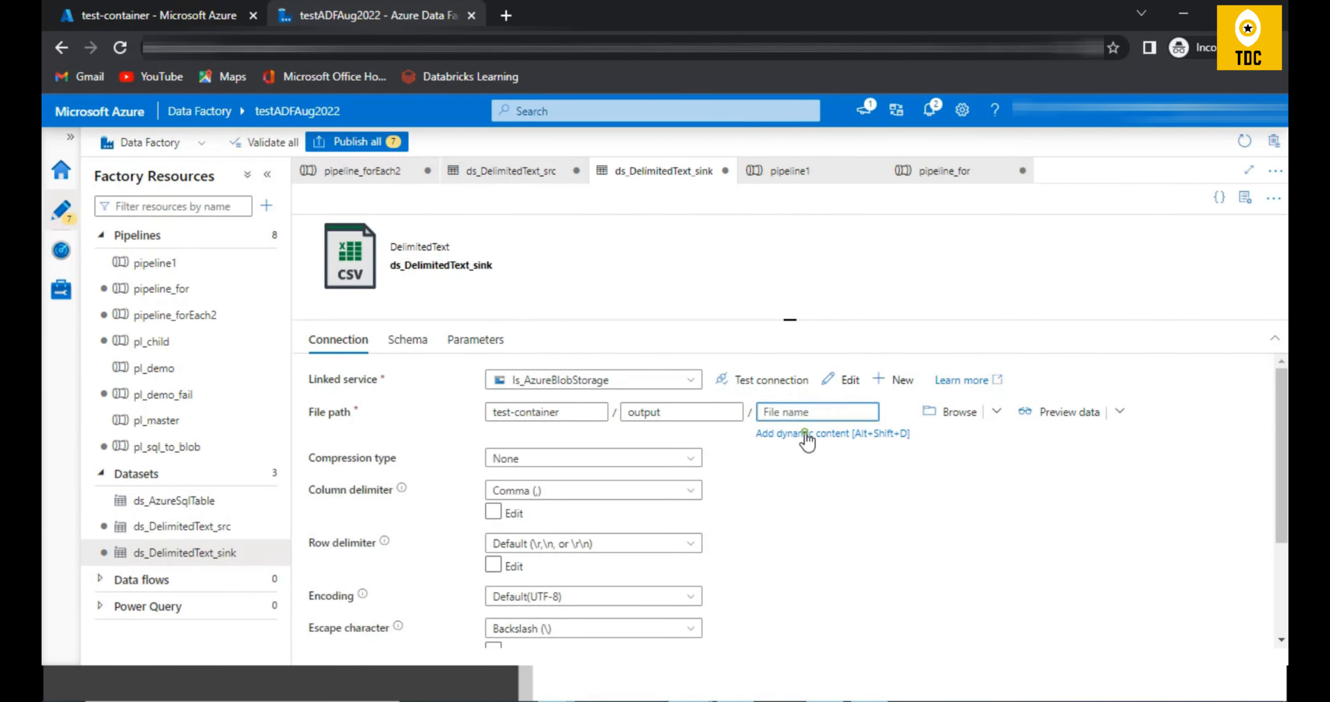
{"action": "left_click", "coordinate": [810, 433]}
{"action": "left_click", "coordinate": [875, 466]}
{"action": "left_click", "coordinate": [825, 644]}
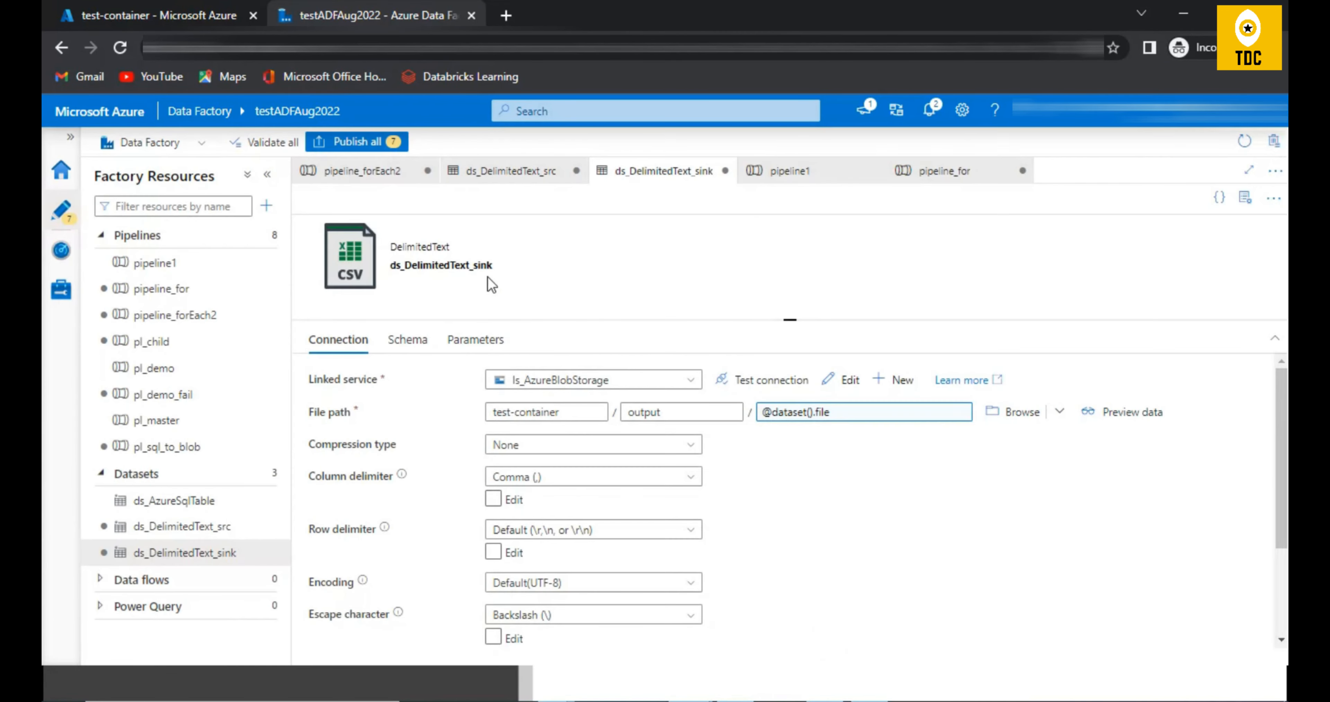
{"action": "left_click", "coordinate": [375, 178]}
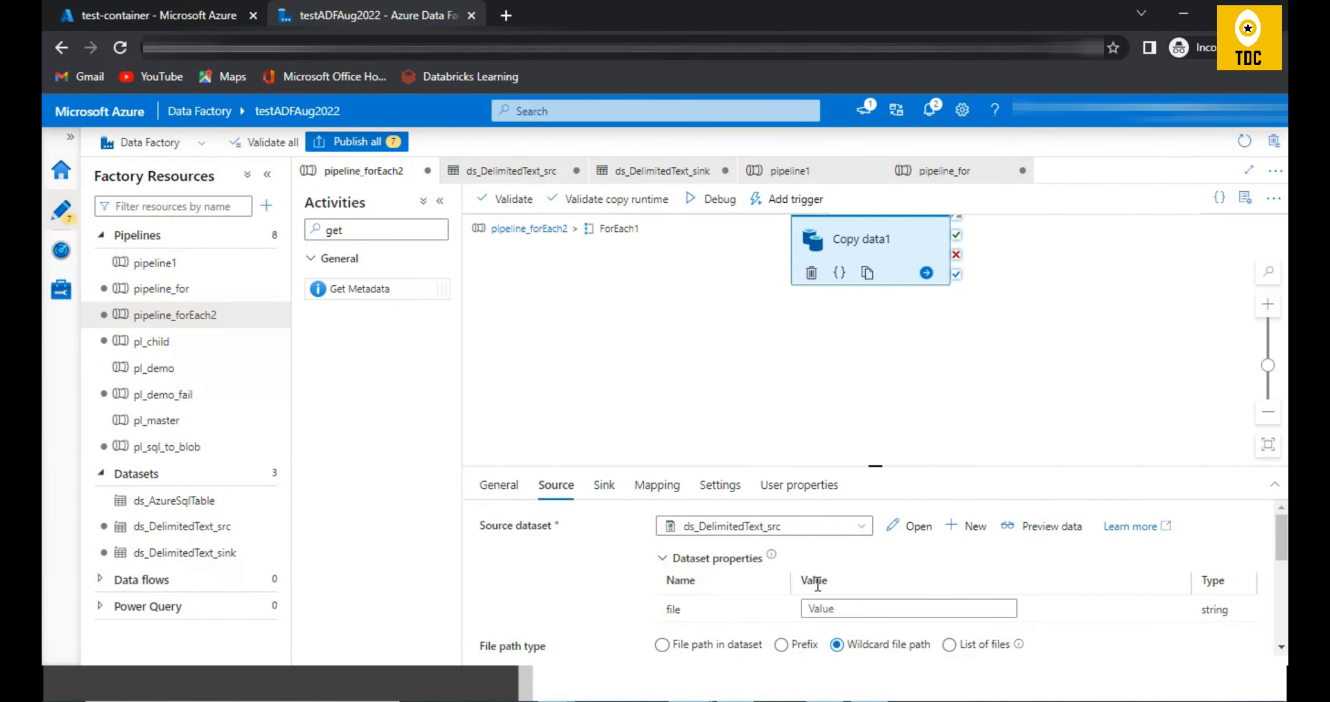
{"action": "left_click", "coordinate": [842, 604]}
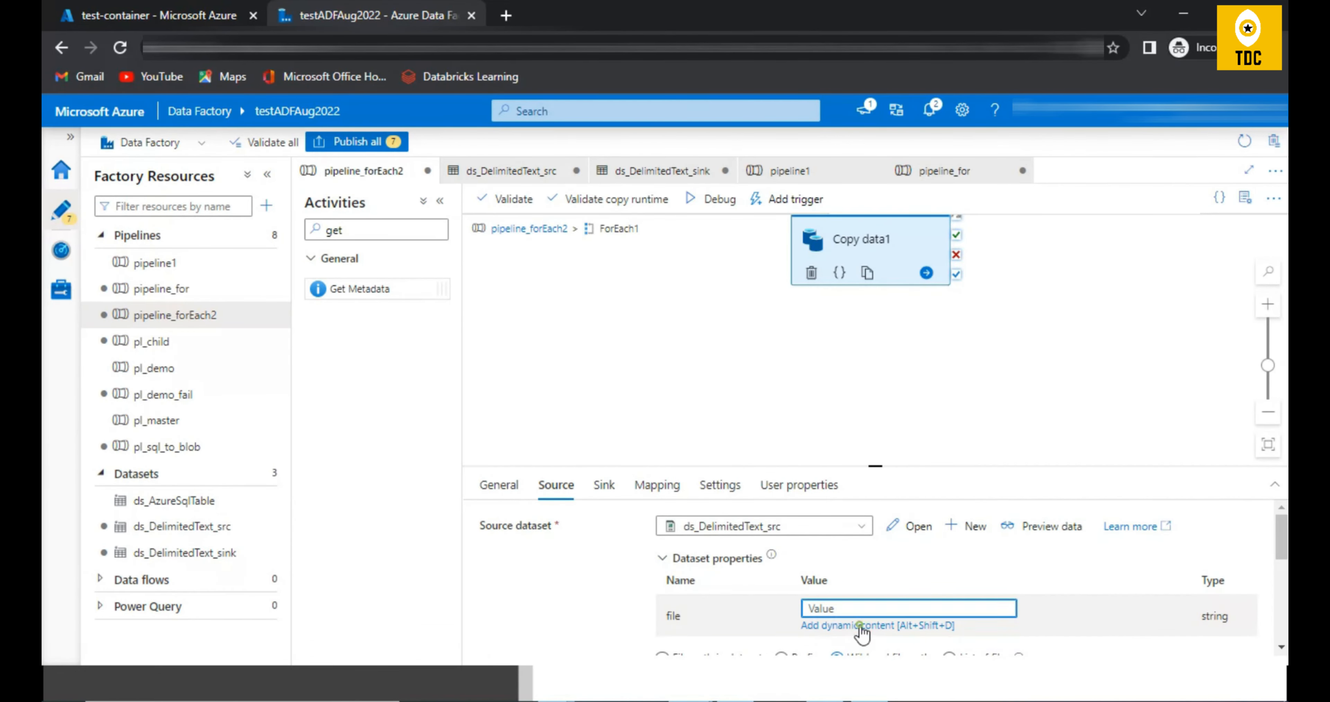
{"action": "left_click", "coordinate": [862, 625]}
{"action": "left_click", "coordinate": [869, 475]}
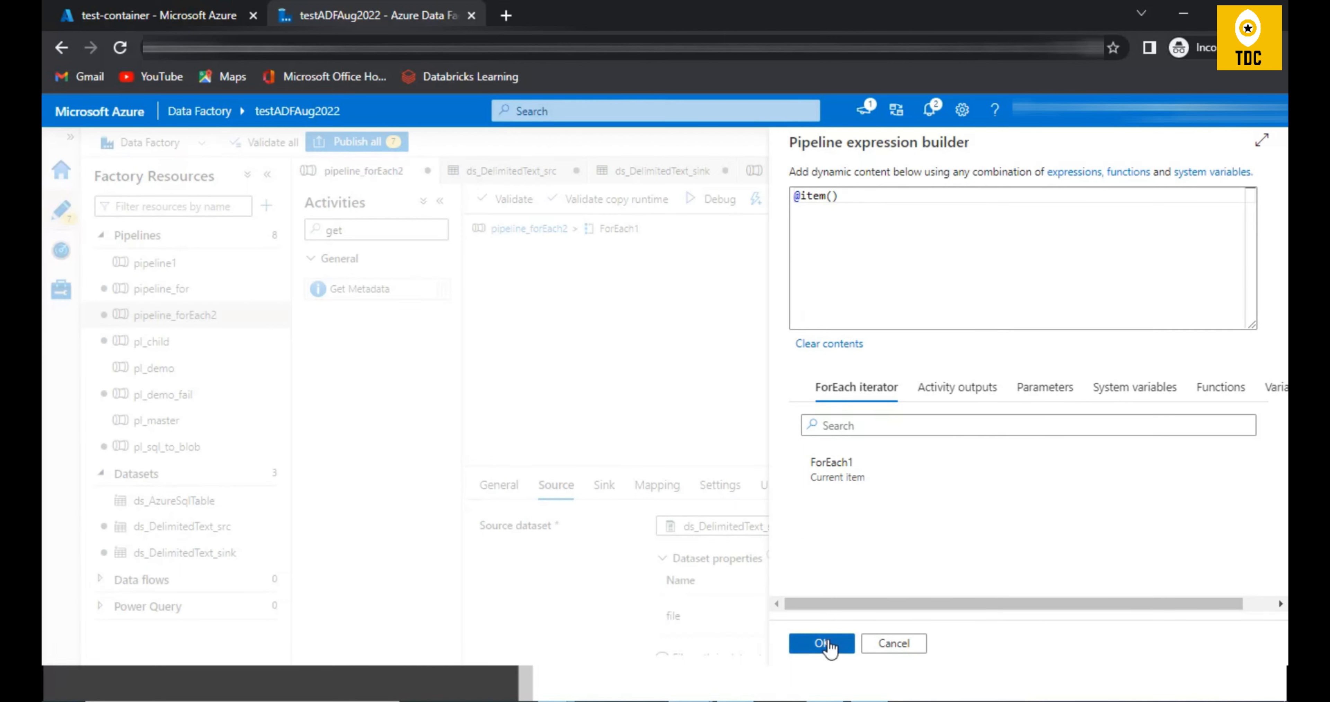
{"action": "left_click", "coordinate": [828, 642]}
{"action": "left_click", "coordinate": [605, 486]}
{"action": "left_click", "coordinate": [836, 610]}
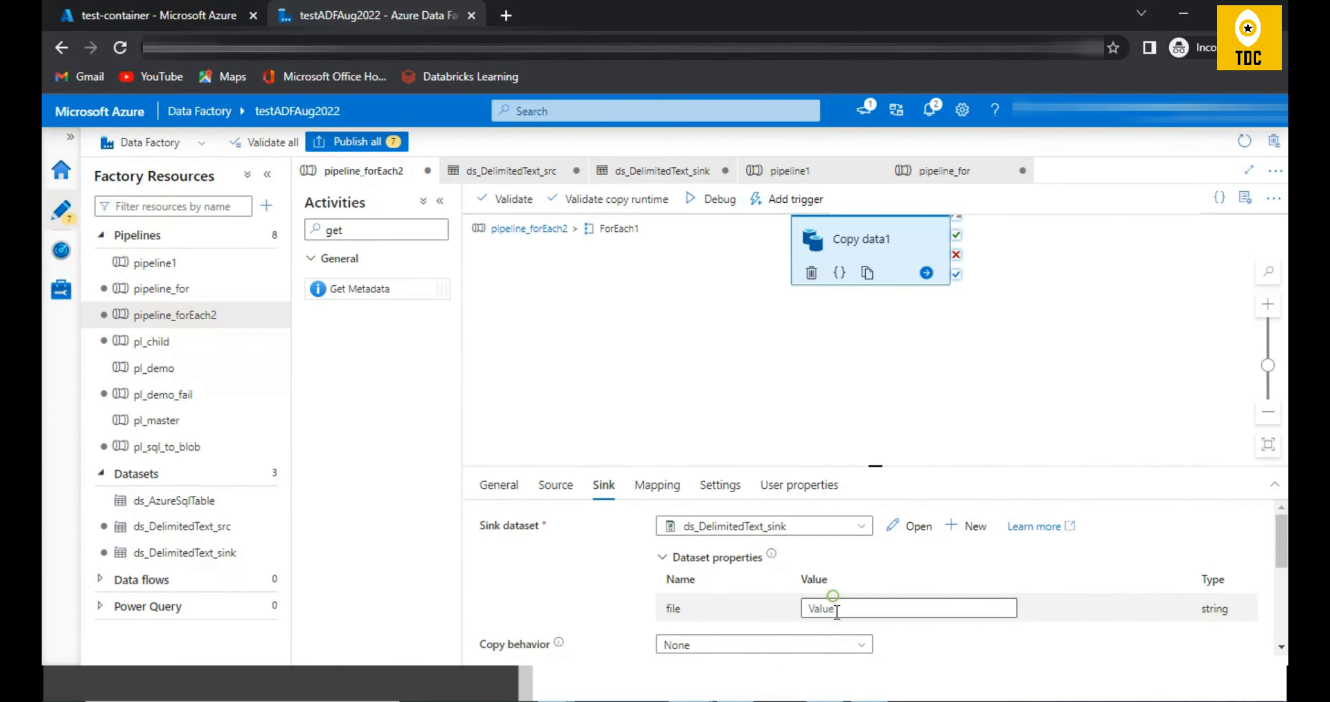
{"action": "left_click", "coordinate": [847, 625]}
{"action": "left_click", "coordinate": [851, 464]}
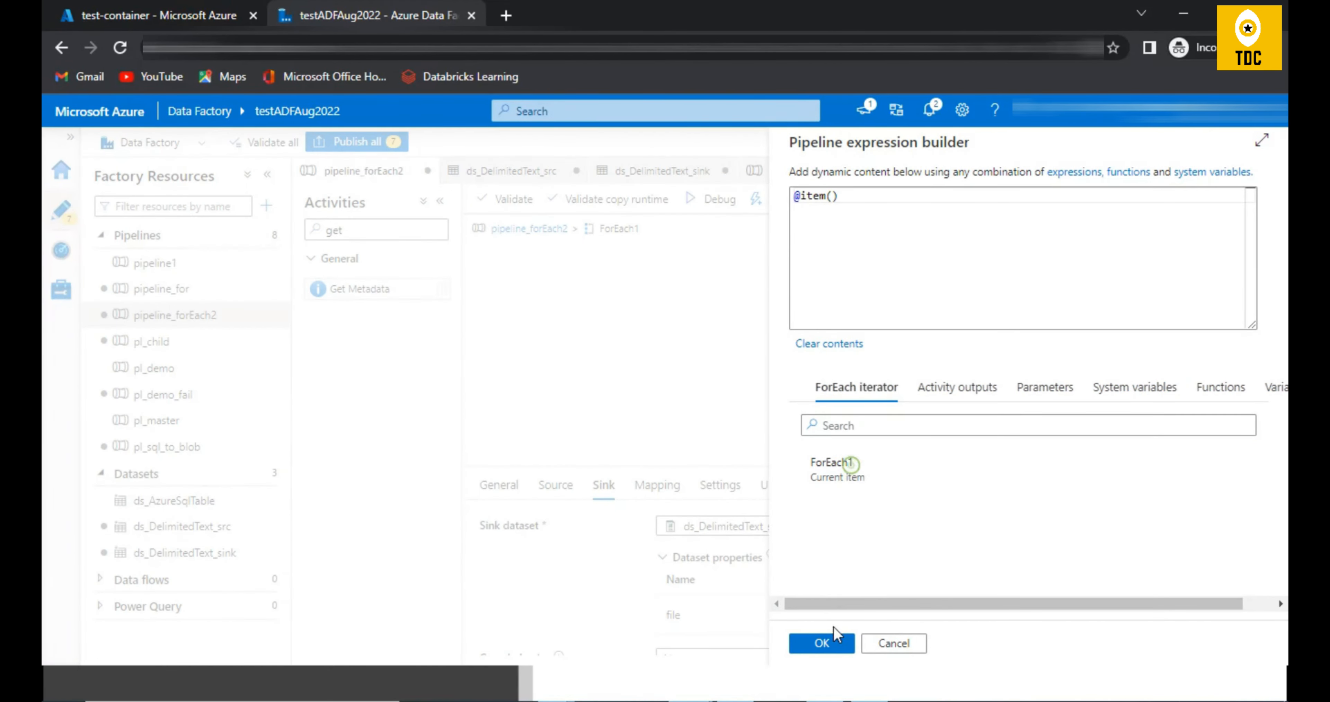
{"action": "left_click", "coordinate": [836, 638]}
Step: Return to the pipeline level, review the param1 parameter against the files in test-container's output folder, and select ForEach1
{"action": "left_click", "coordinate": [517, 230]}
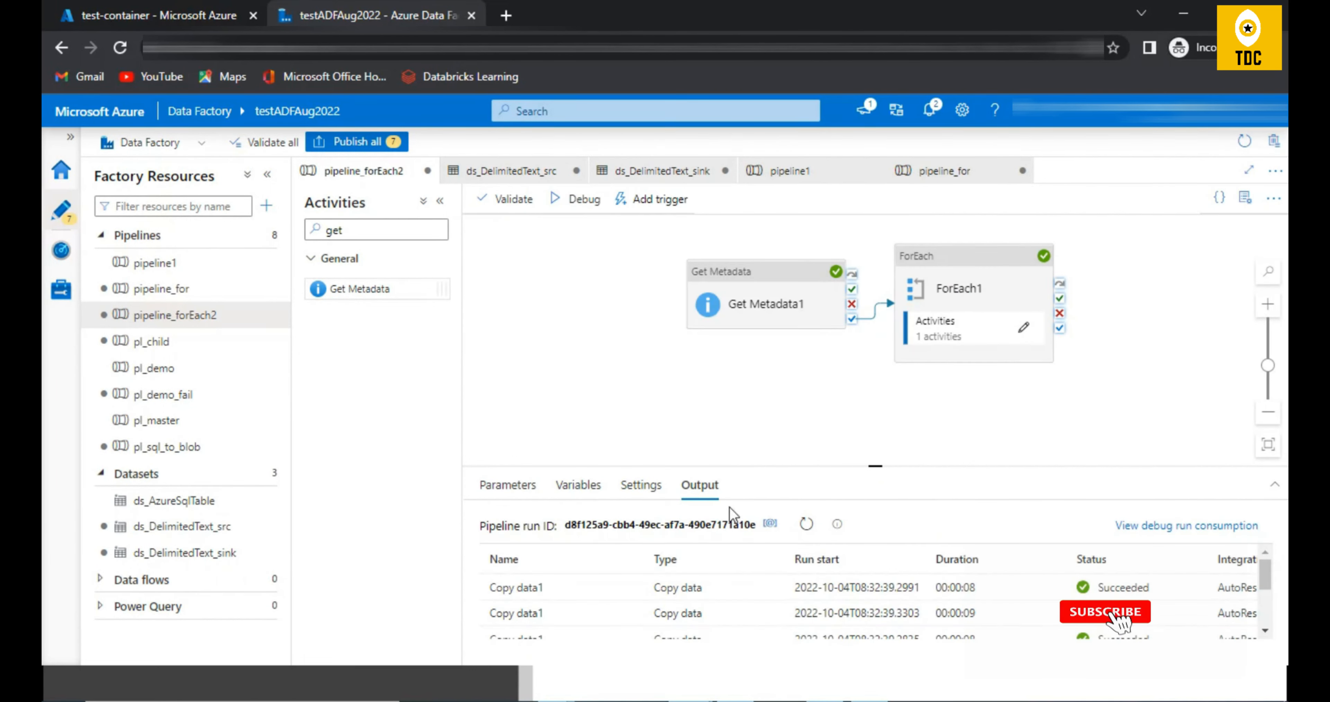
{"action": "left_click", "coordinate": [971, 288]}
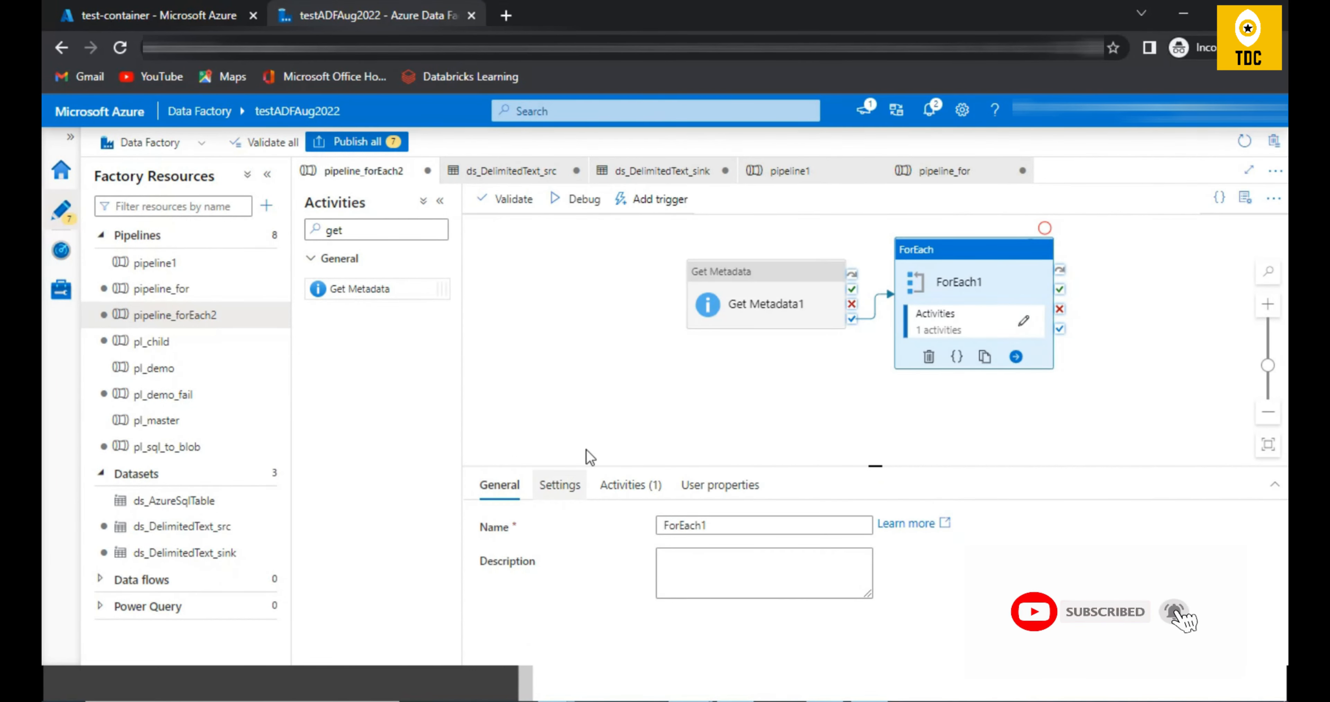
{"action": "left_click", "coordinate": [582, 391]}
{"action": "left_click", "coordinate": [508, 485]}
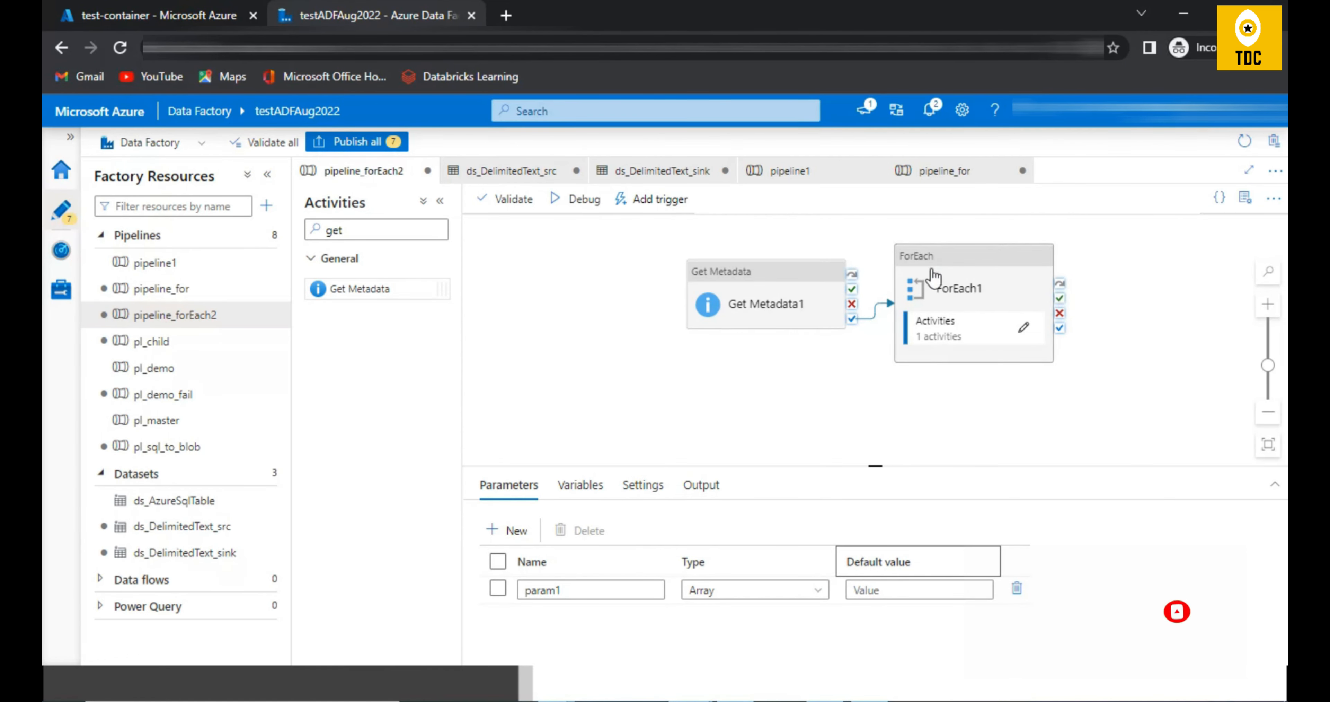
{"action": "left_click", "coordinate": [155, 15]}
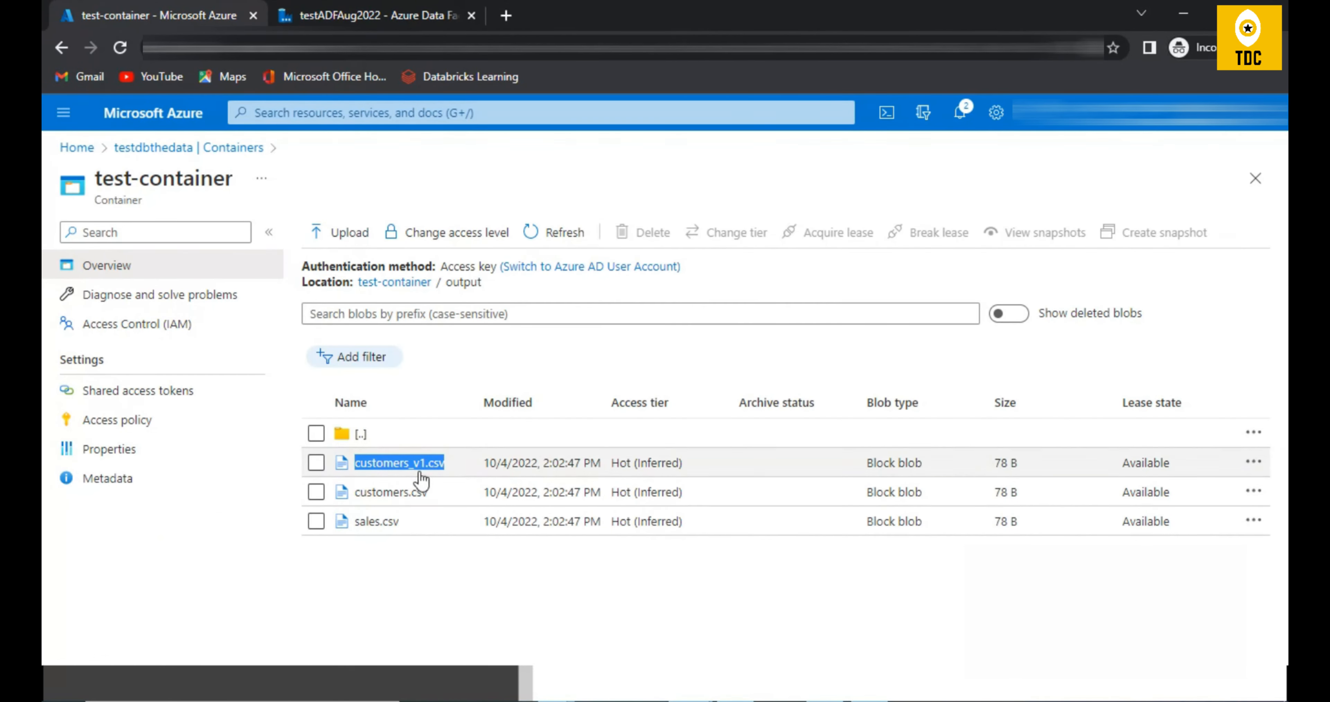
{"action": "left_click", "coordinate": [385, 16]}
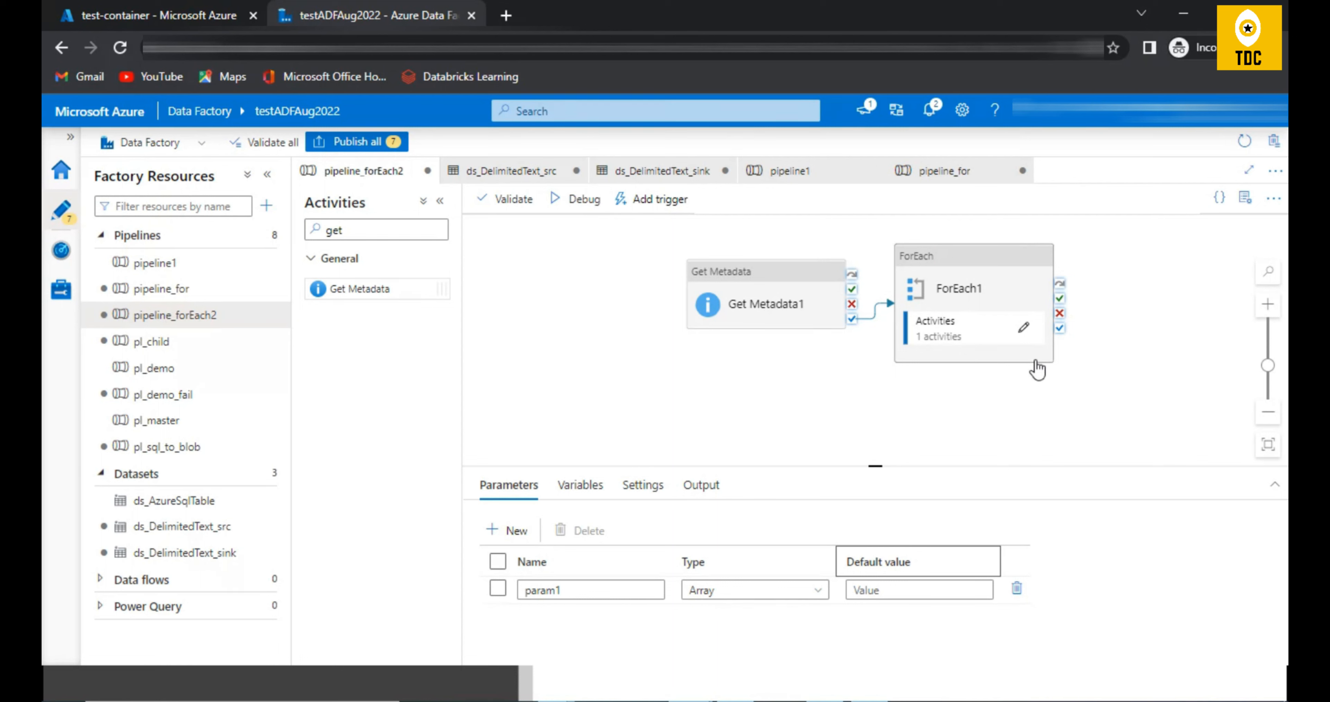
{"action": "left_click", "coordinate": [929, 333]}
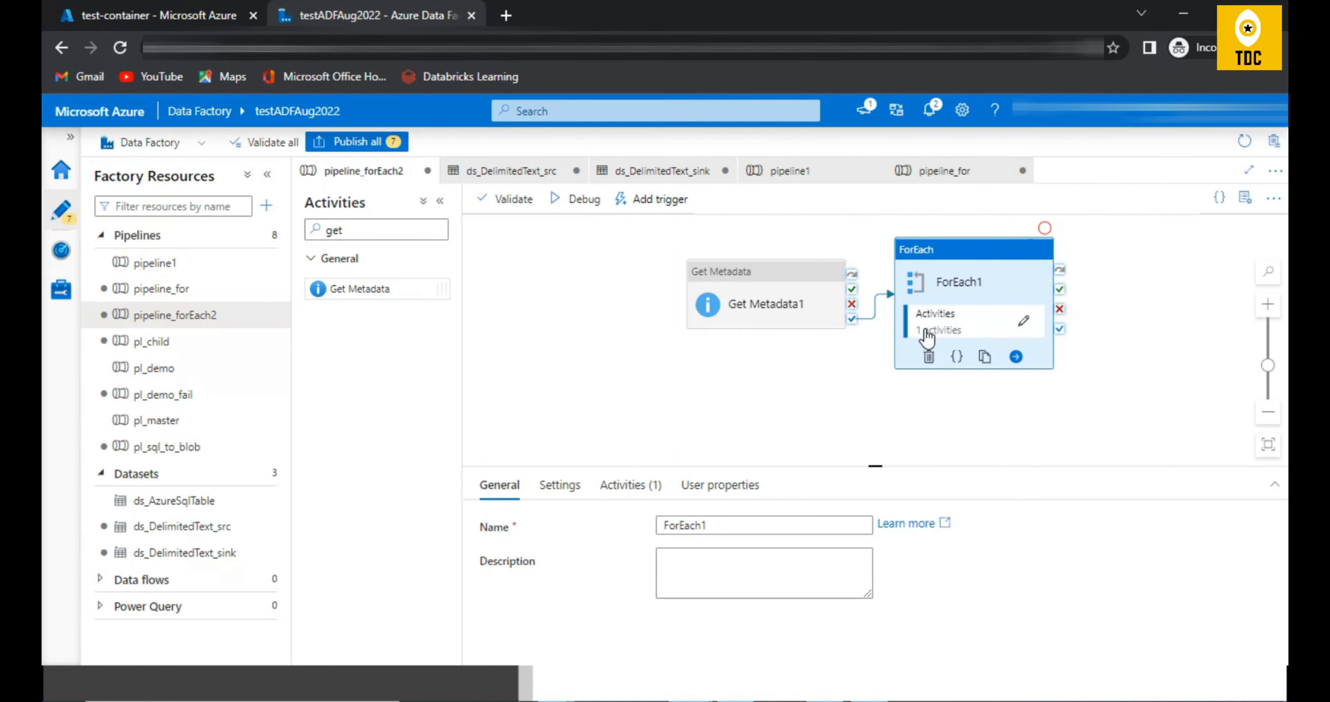